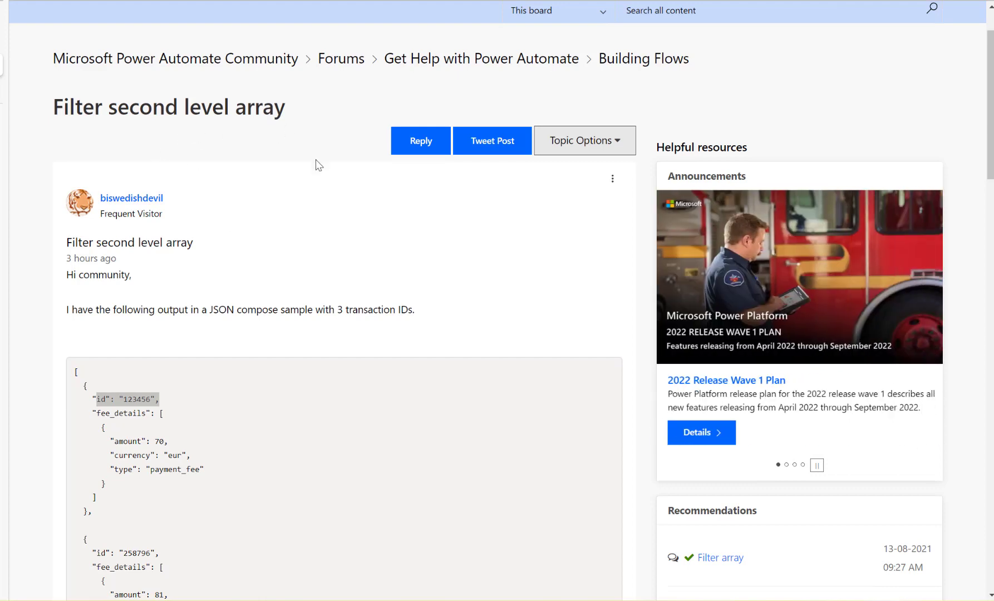
Examine the forum post's JSON sample: each record's id, nested fee_details array, the empty one, and the payment_fee type
{"action": "scroll", "coordinate": [187, 218], "scroll_direction": "down", "scroll_amount": 5}
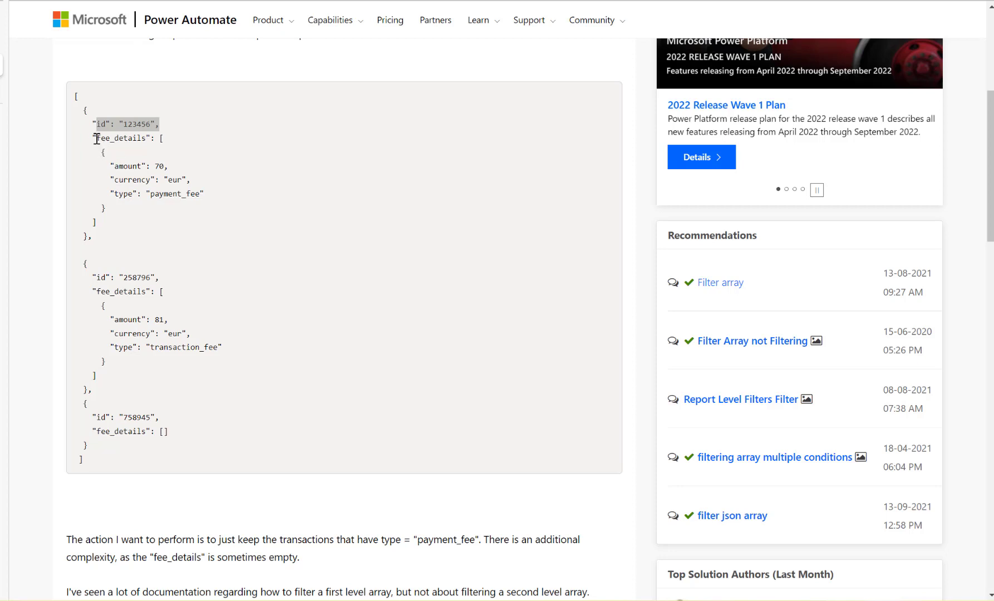
{"action": "left_click_drag", "start_coordinate": [97, 138], "coordinate": [206, 221]}
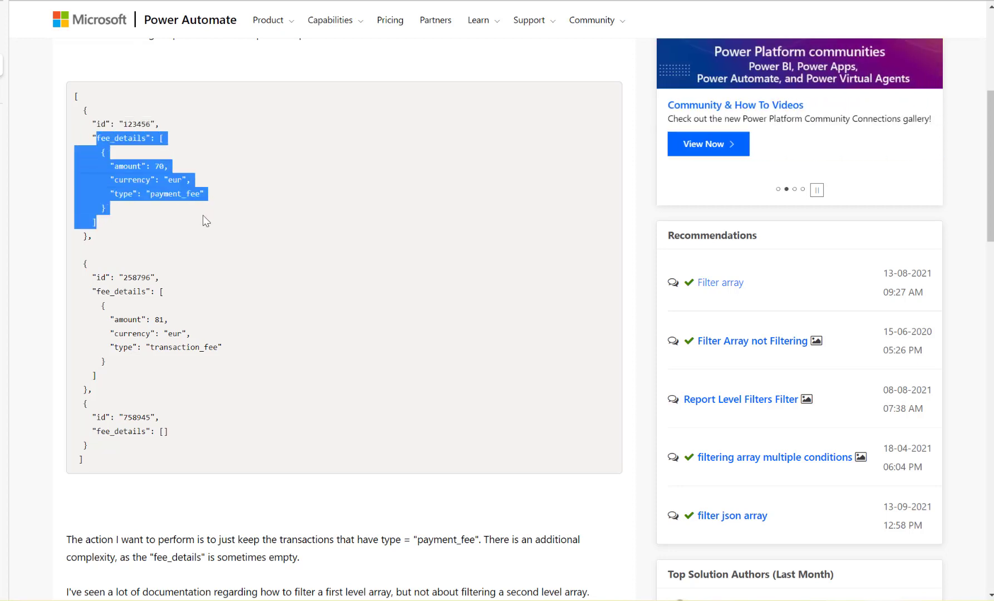
{"action": "left_click_drag", "start_coordinate": [92, 291], "coordinate": [199, 304]}
{"action": "scroll", "coordinate": [302, 330], "scroll_direction": "down", "scroll_amount": 3}
{"action": "left_click_drag", "start_coordinate": [95, 266], "coordinate": [208, 277]}
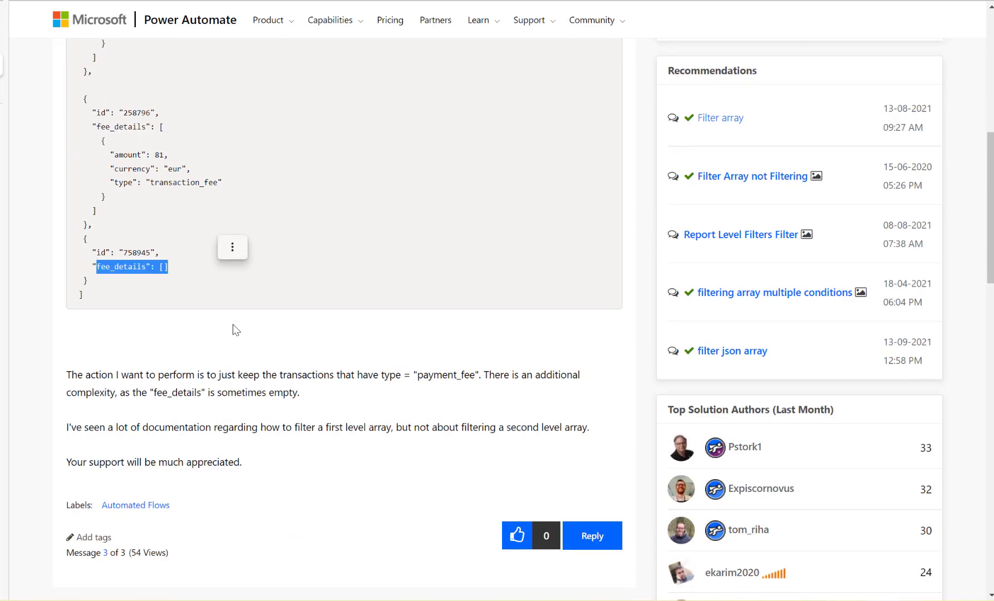
{"action": "scroll", "coordinate": [233, 323], "scroll_direction": "up", "scroll_amount": 5}
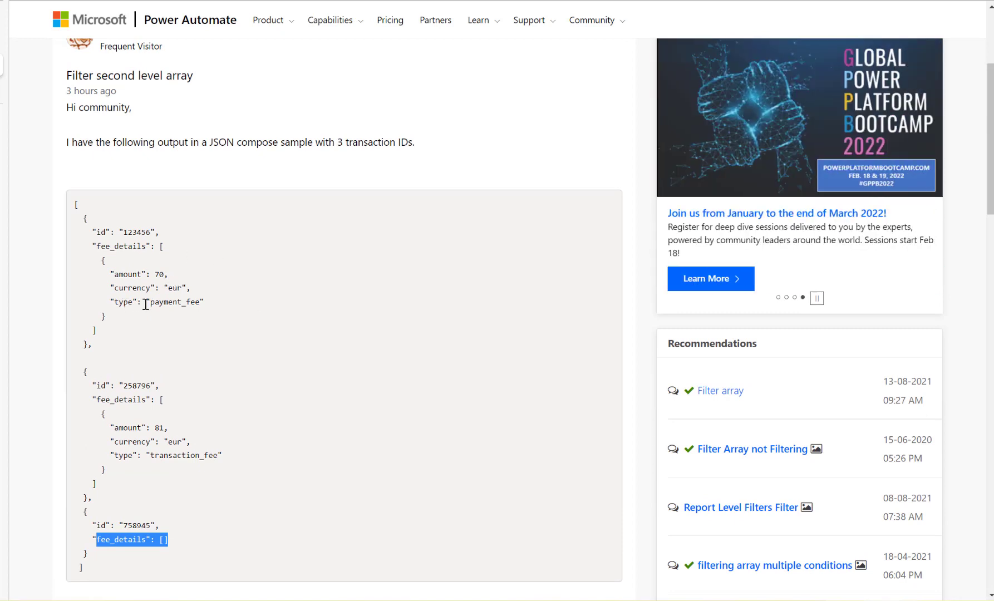
{"action": "left_click_drag", "start_coordinate": [149, 303], "coordinate": [233, 309]}
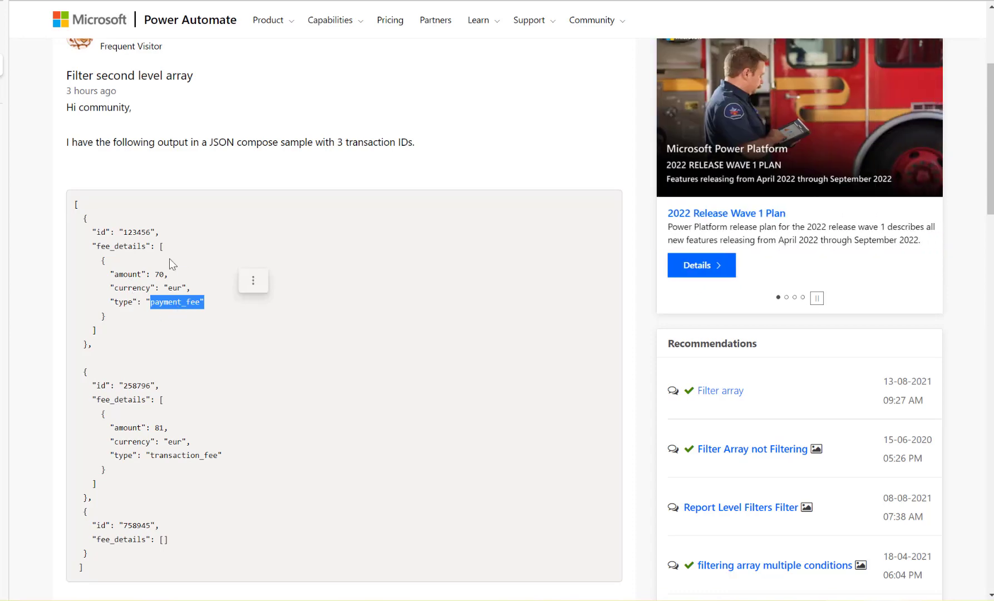
{"action": "left_click_drag", "start_coordinate": [92, 232], "coordinate": [238, 268]}
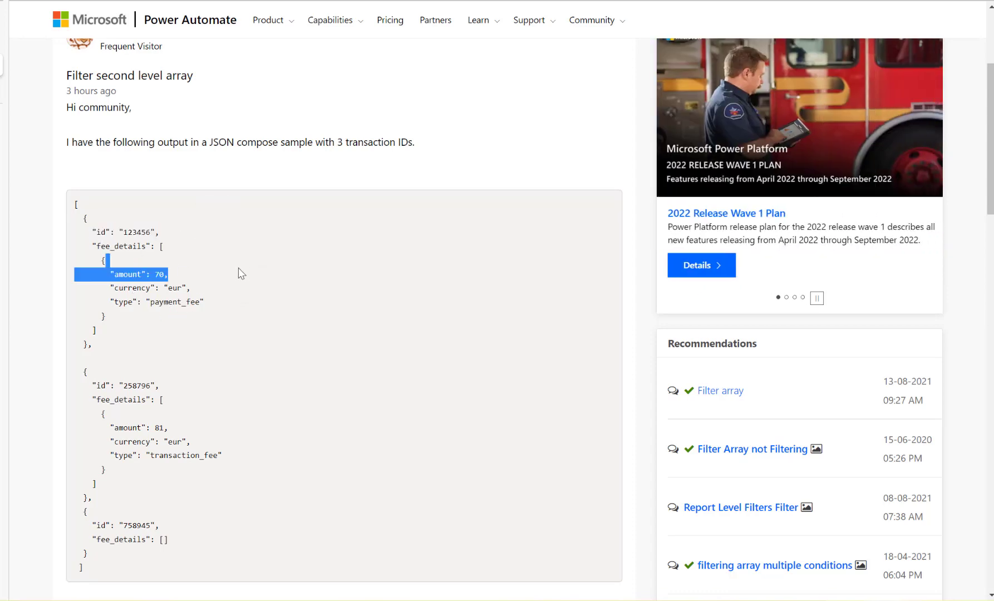
Copy the complete JSON array from the forum post and switch to the untitled flow in Power Automate
{"action": "left_click_drag", "start_coordinate": [77, 207], "coordinate": [165, 533]}
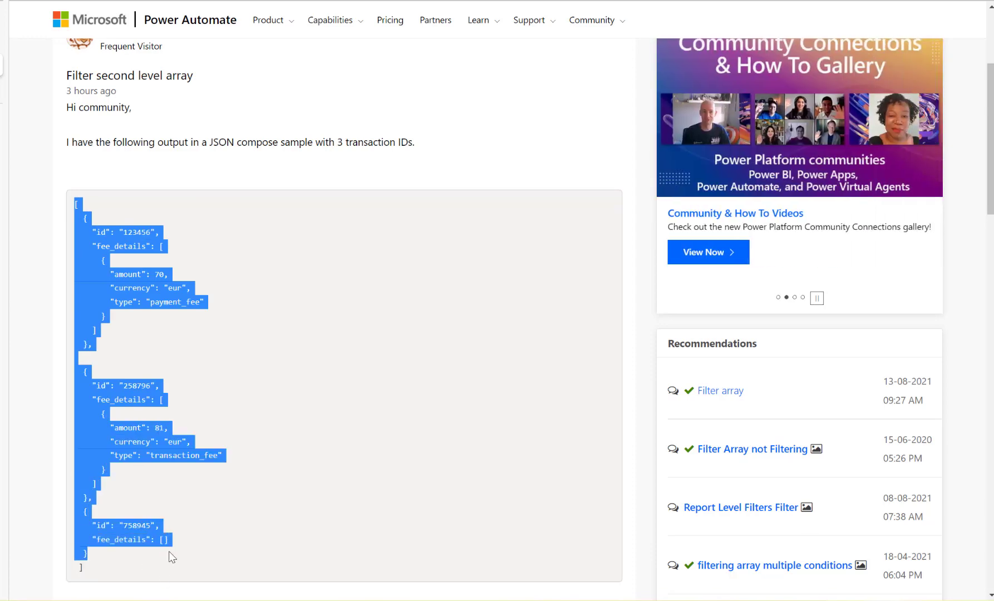
{"action": "left_click", "coordinate": [191, 568], "text": "shift"}
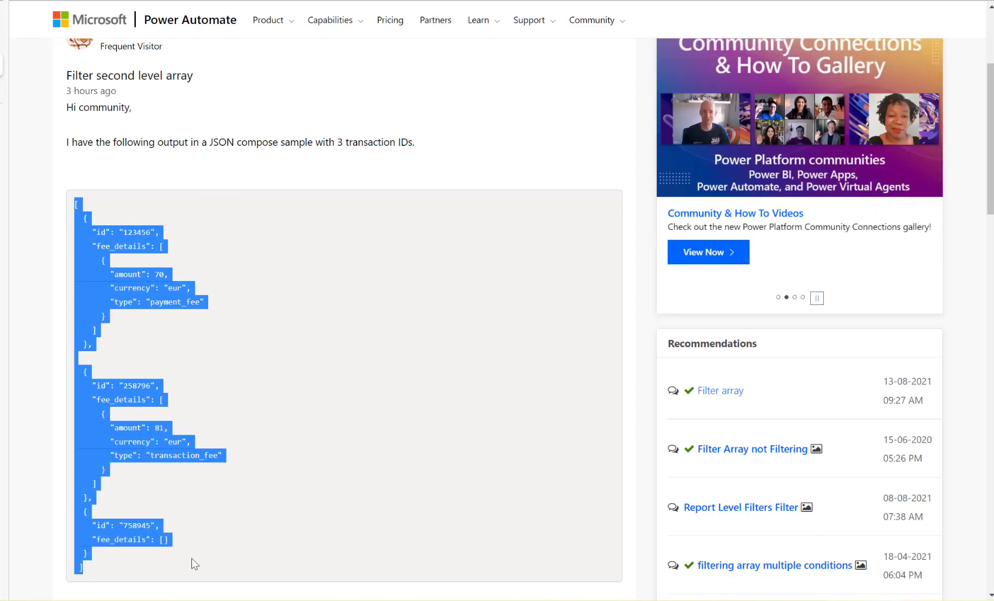
{"action": "right_click", "coordinate": [105, 274]}
{"action": "left_click", "coordinate": [189, 295]}
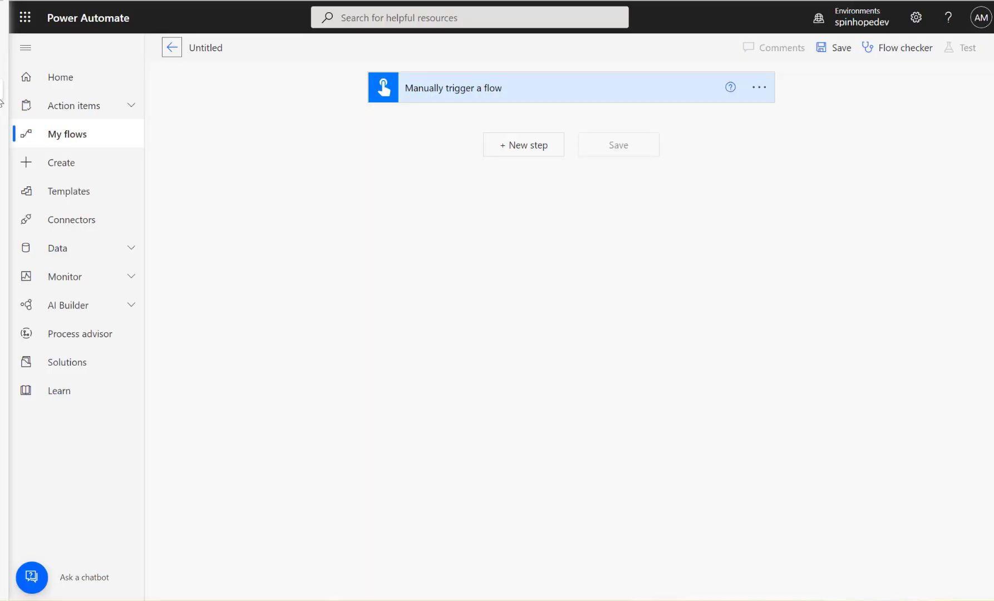
Add a Compose action after the manual trigger and paste the copied JSON array as its inputs
{"action": "left_click", "coordinate": [520, 154]}
{"action": "type", "text": "compose"}
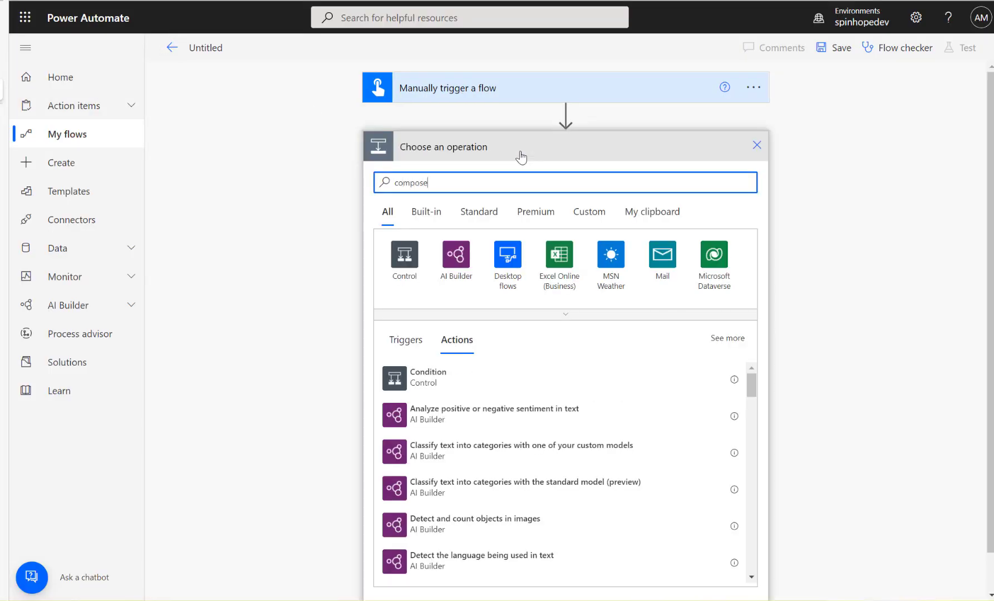
{"action": "left_click", "coordinate": [435, 387]}
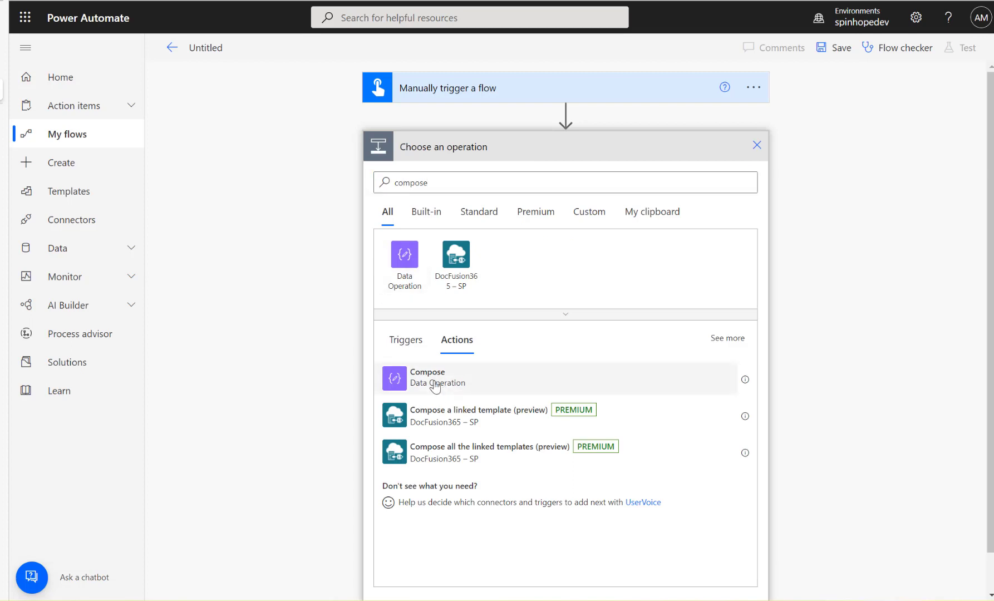
{"action": "left_click", "coordinate": [506, 177]}
{"action": "key", "text": "ctrl+v"}
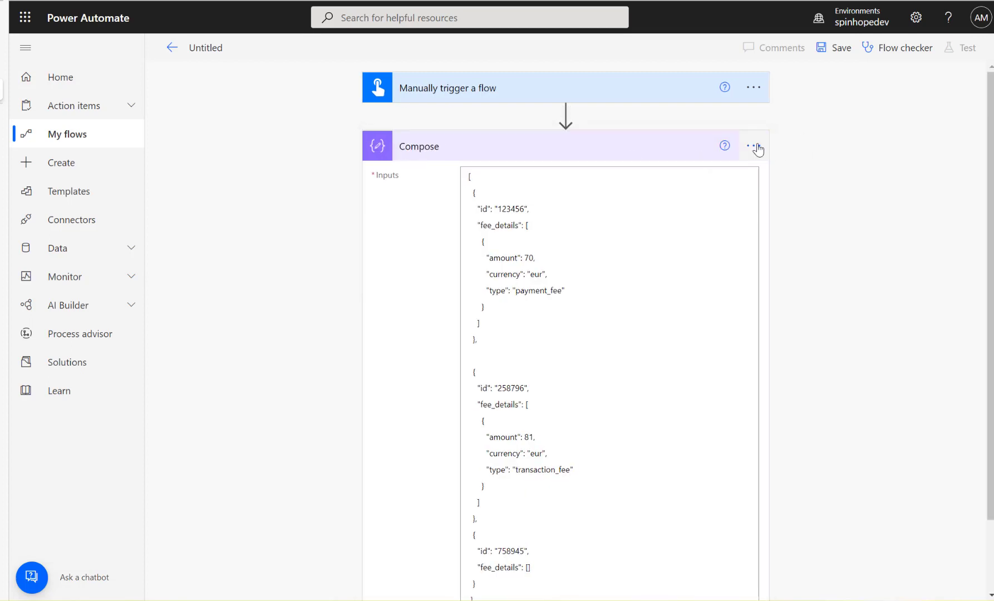
Rename the Compose action to Data and collapse it
{"action": "left_click", "coordinate": [754, 147]}
{"action": "left_click", "coordinate": [814, 169]}
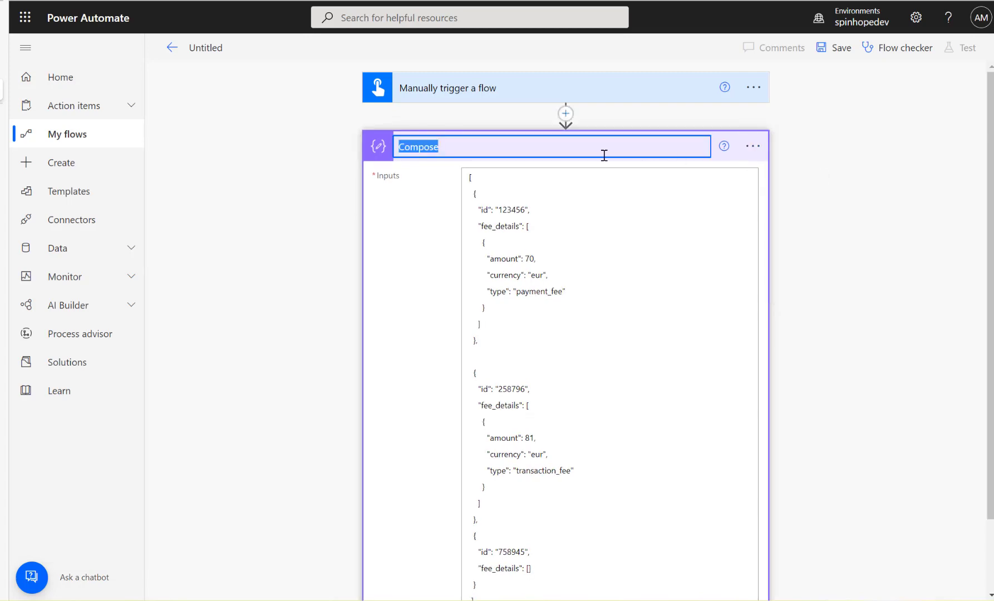
{"action": "type", "text": "Data"}
{"action": "left_click", "coordinate": [846, 264]}
{"action": "left_click", "coordinate": [511, 149]}
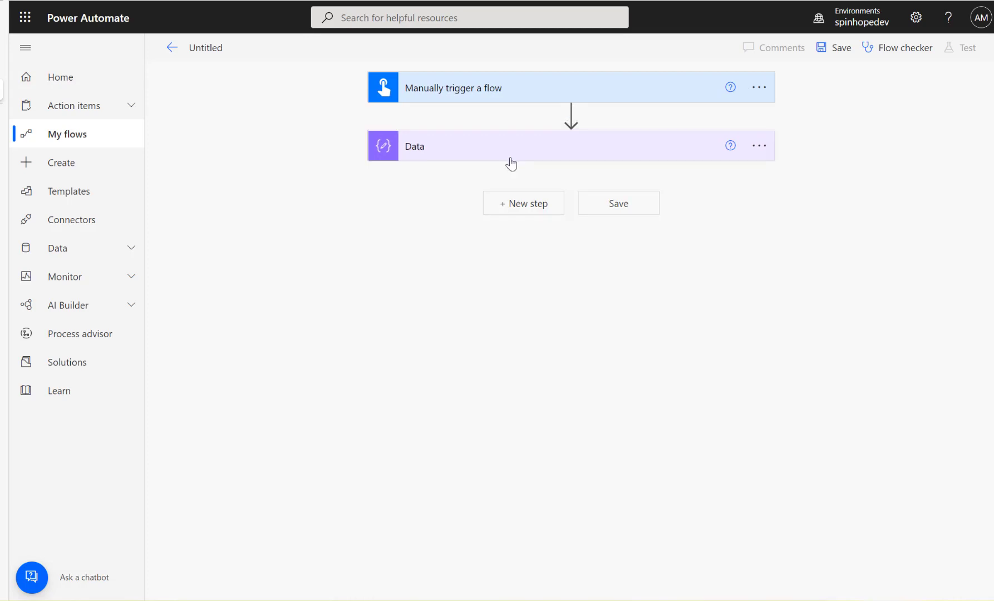
Add a Parse JSON action after Data and set its content to the Outputs of Data
{"action": "left_click", "coordinate": [514, 206]}
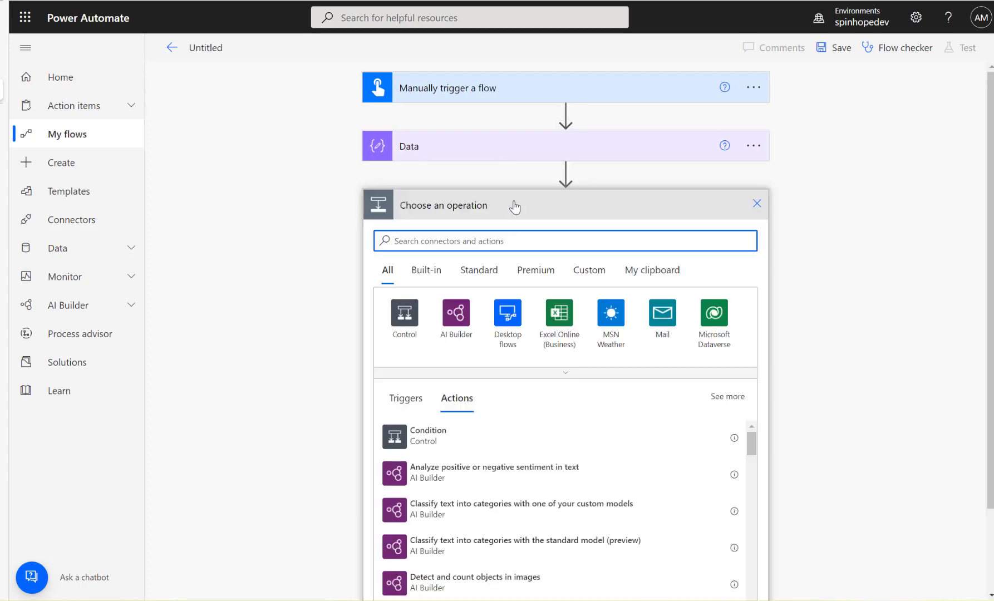
{"action": "type", "text": "parse"}
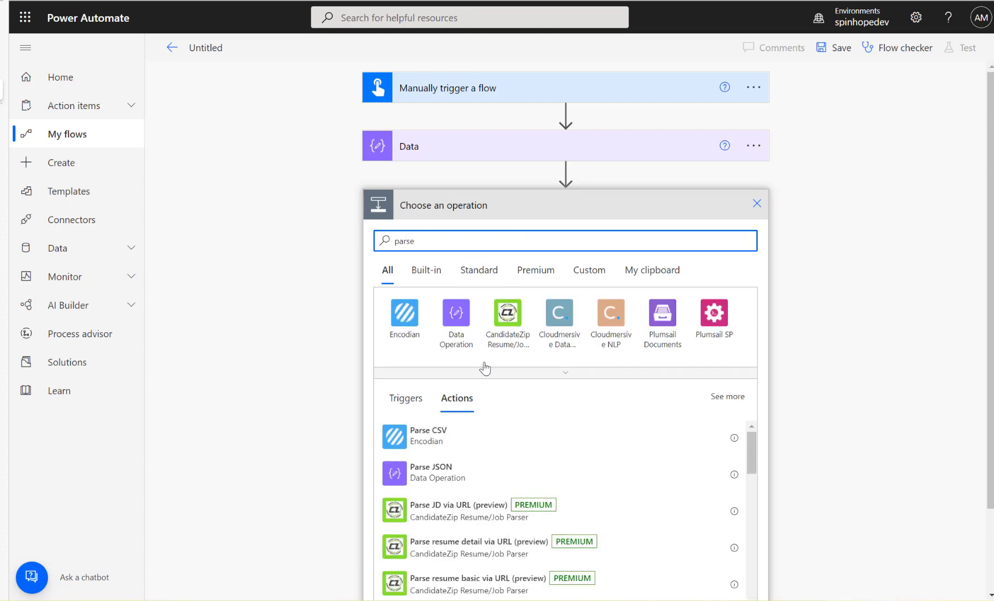
{"action": "left_click", "coordinate": [439, 481]}
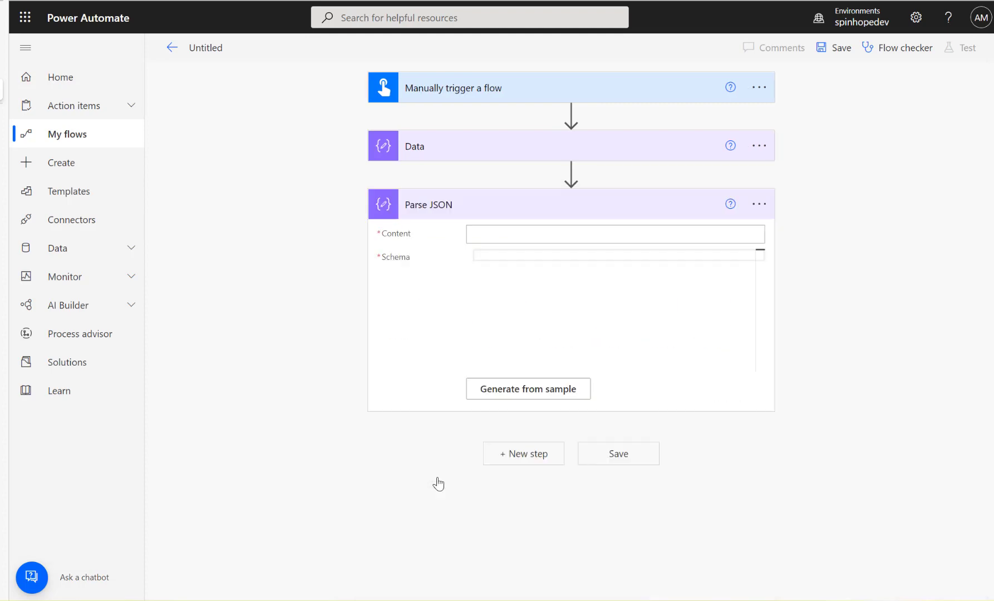
{"action": "left_click", "coordinate": [552, 239]}
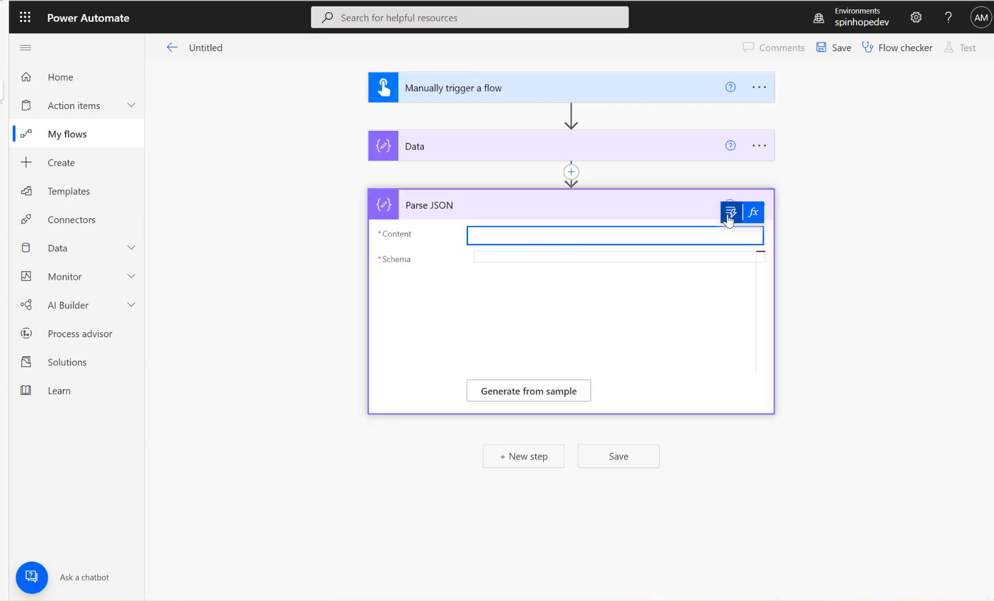
{"action": "left_click", "coordinate": [731, 214]}
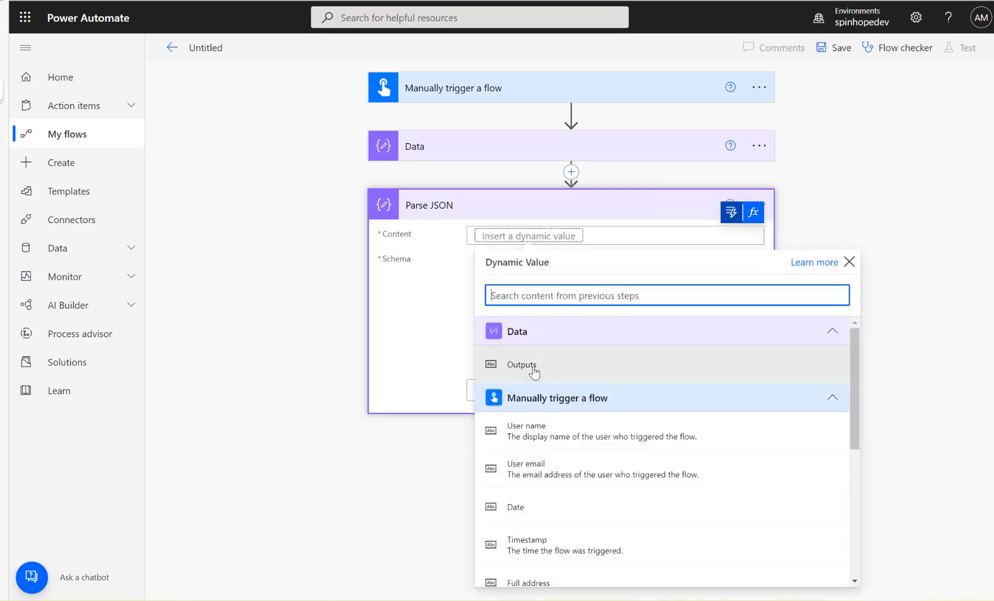
{"action": "left_click", "coordinate": [533, 368]}
Generate the Parse JSON schema from the copied JSON array as the sample payload
{"action": "left_click", "coordinate": [509, 396]}
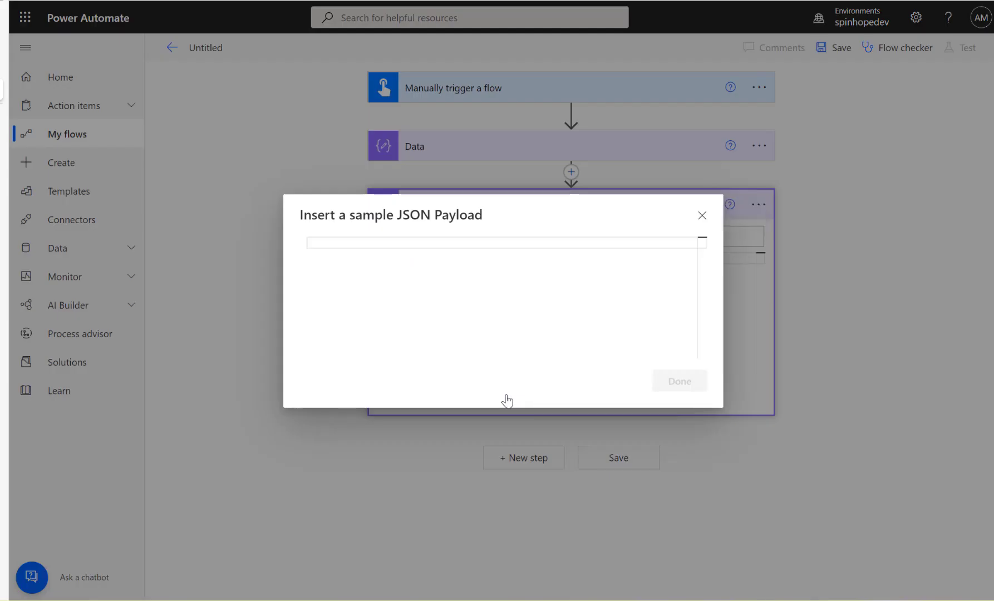
{"action": "left_click", "coordinate": [377, 246]}
{"action": "key", "text": "ctrl+v"}
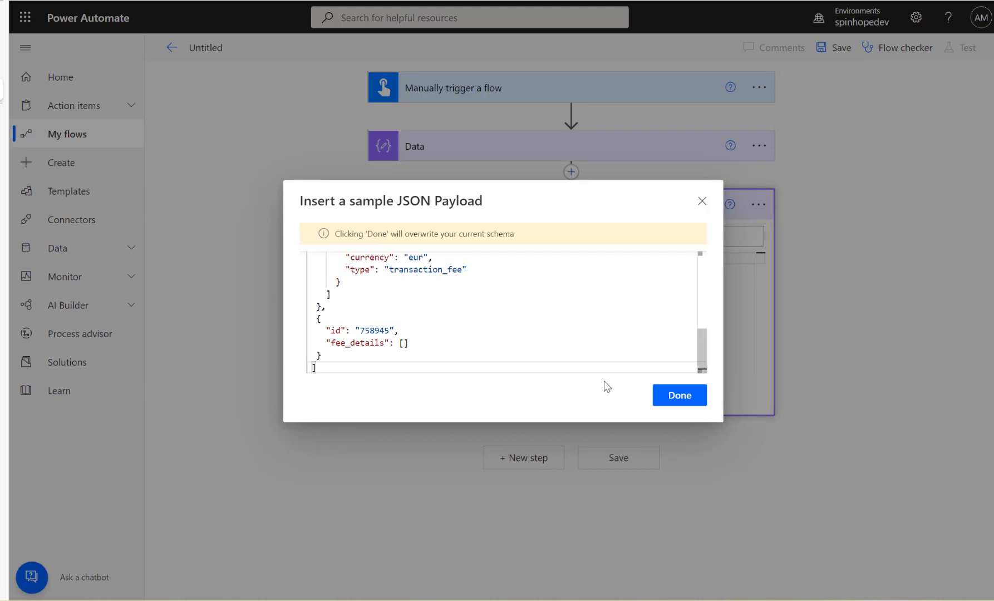
{"action": "left_click", "coordinate": [674, 398]}
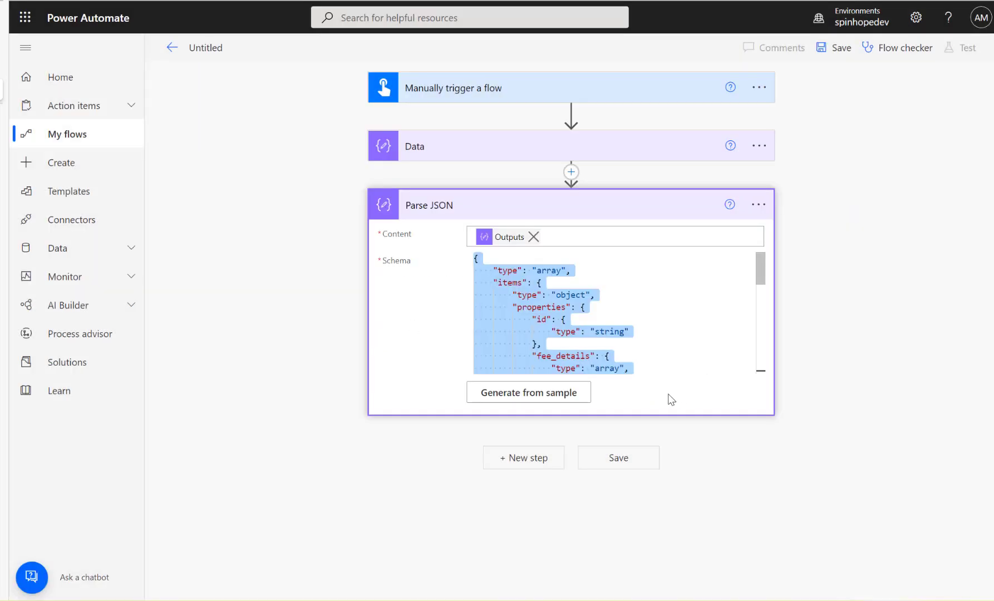
Examine fee_details in the Parse JSON schema and the structure of the first record in the Data action's inputs
{"action": "left_click", "coordinate": [627, 313]}
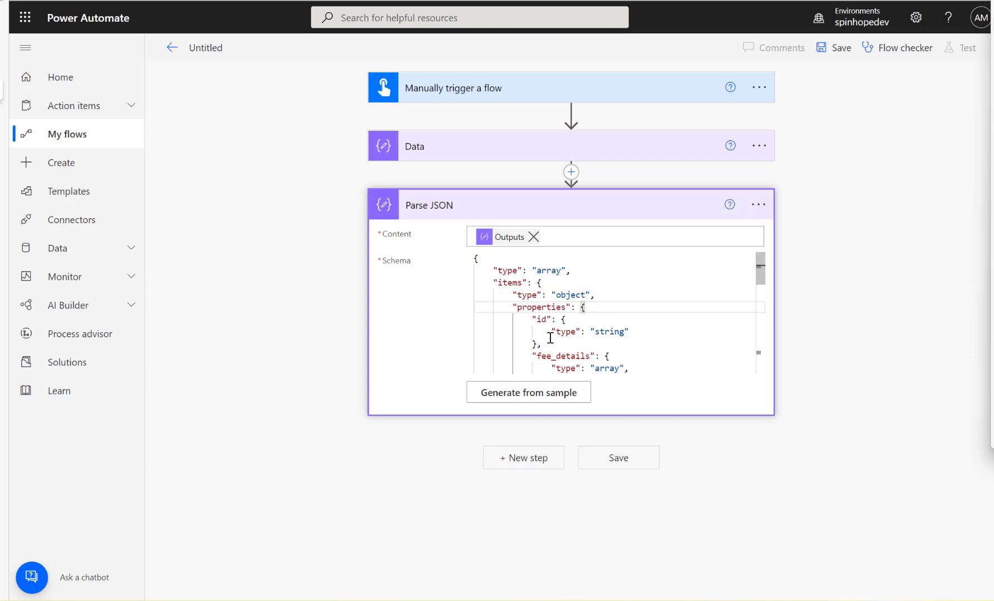
{"action": "left_click_drag", "start_coordinate": [542, 356], "coordinate": [592, 355]}
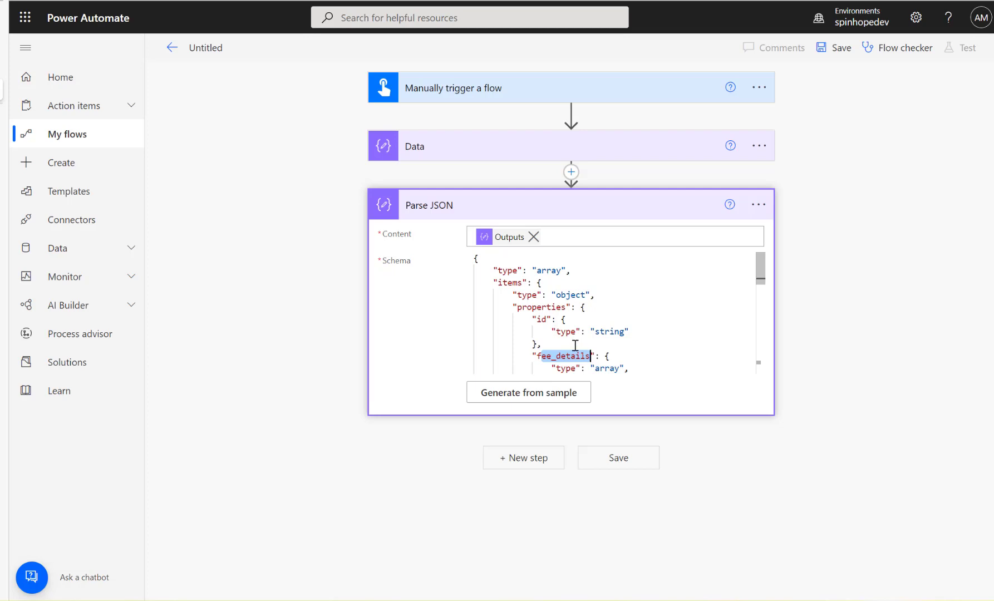
{"action": "left_click", "coordinate": [460, 150]}
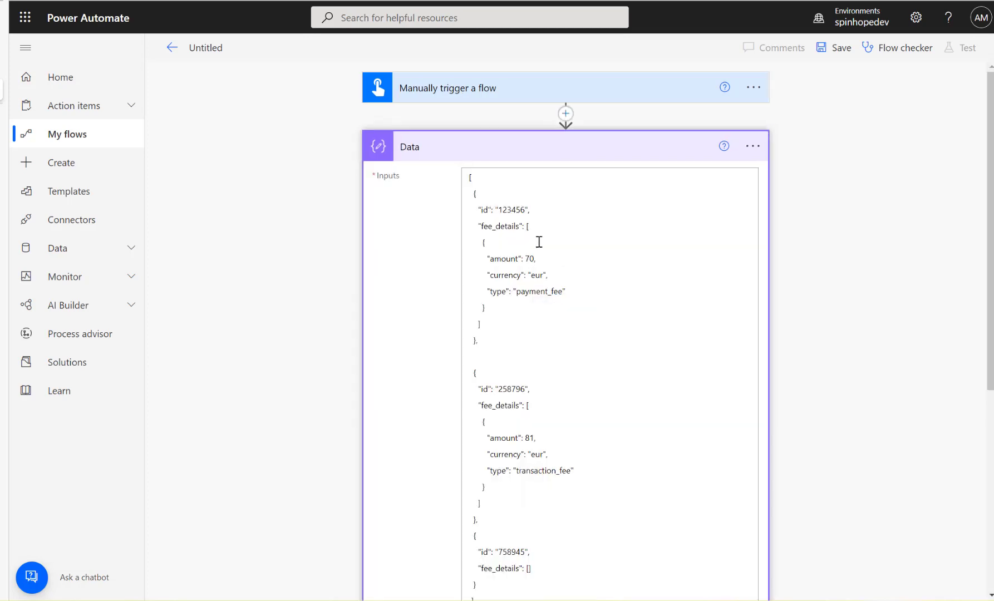
{"action": "left_click_drag", "start_coordinate": [471, 206], "coordinate": [528, 325]}
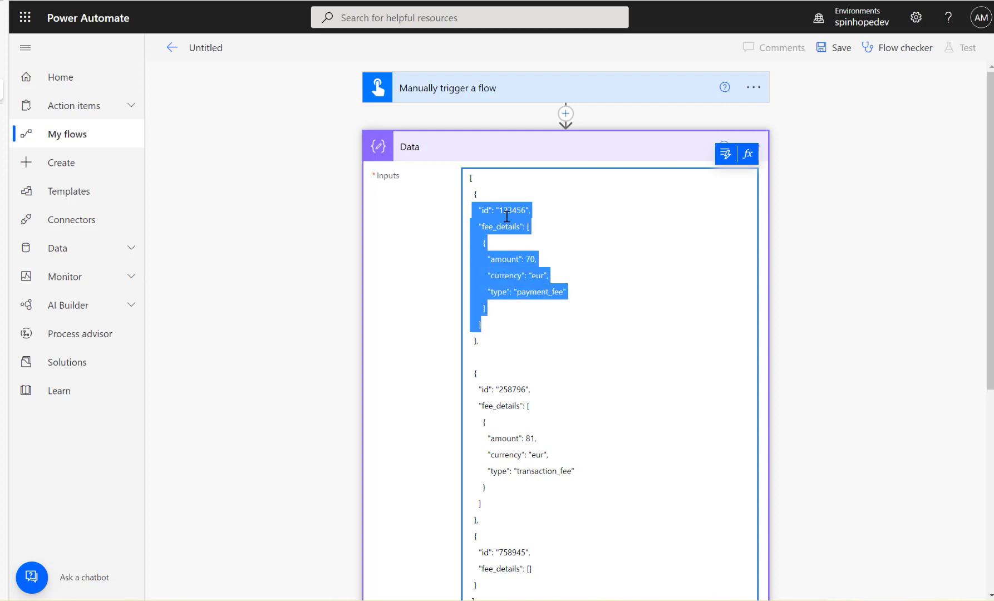
{"action": "left_click", "coordinate": [555, 243]}
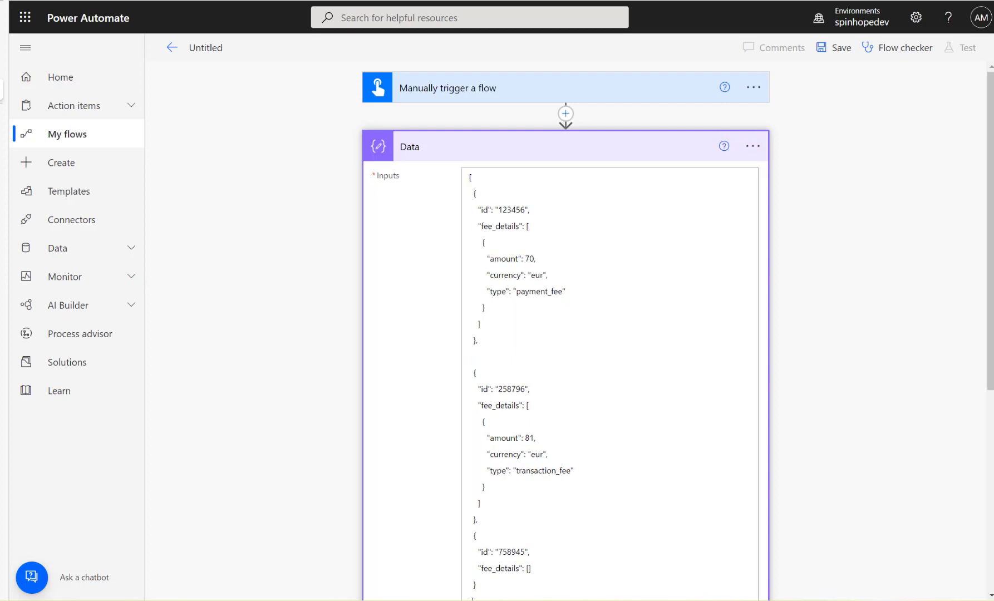
Copy the first record's inner fee_details object, from amount to type, out of Data into a blank Notepad document
{"action": "left_click_drag", "start_coordinate": [539, 311], "coordinate": [561, 311]}
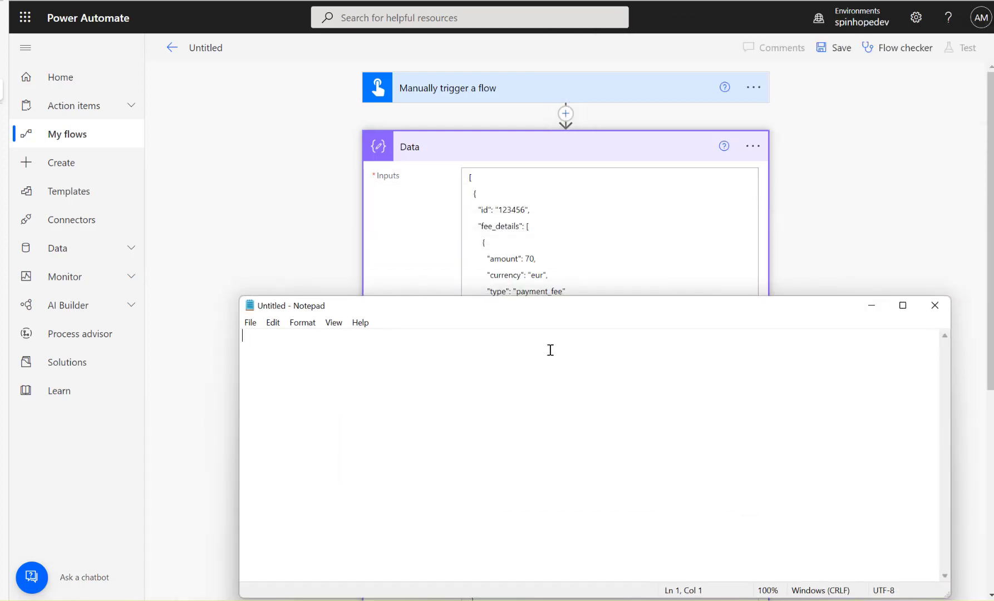
{"action": "left_click", "coordinate": [480, 243]}
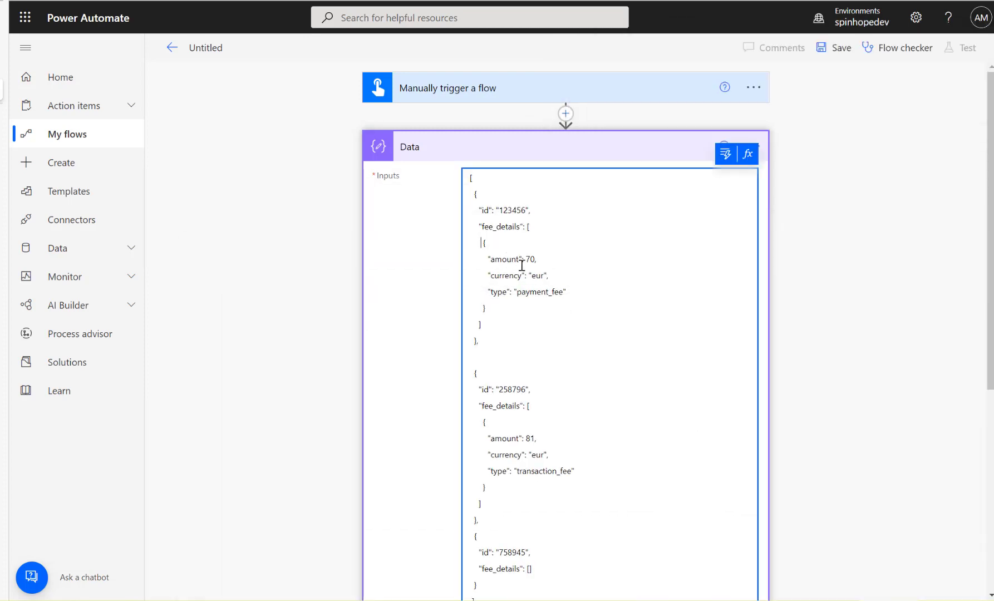
{"action": "left_click", "coordinate": [503, 310], "text": "shift"}
{"action": "key", "text": "ctrl+c"}
{"action": "type", "text": "\\"}
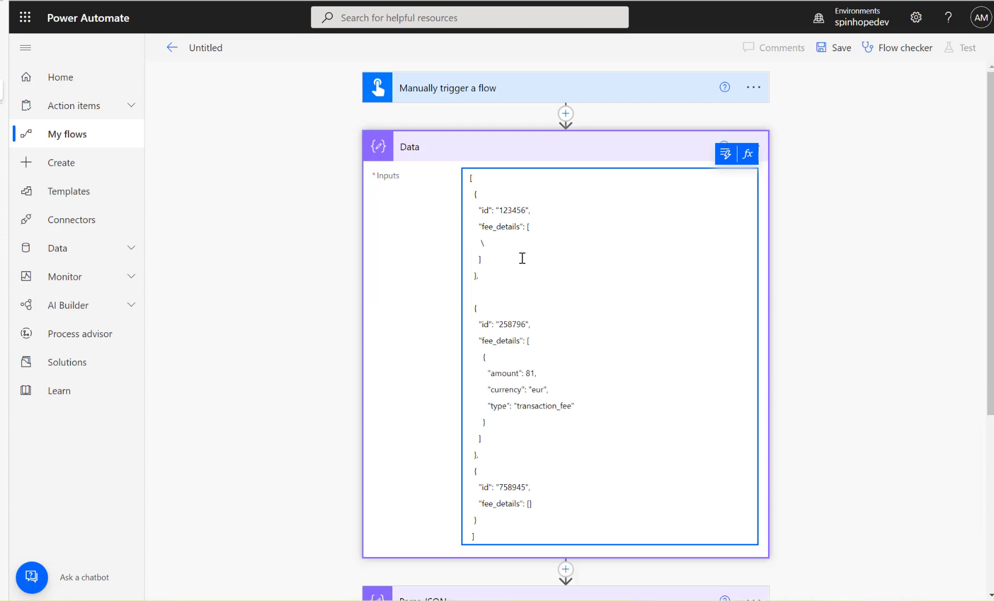
{"action": "key", "text": "ctrl+z"}
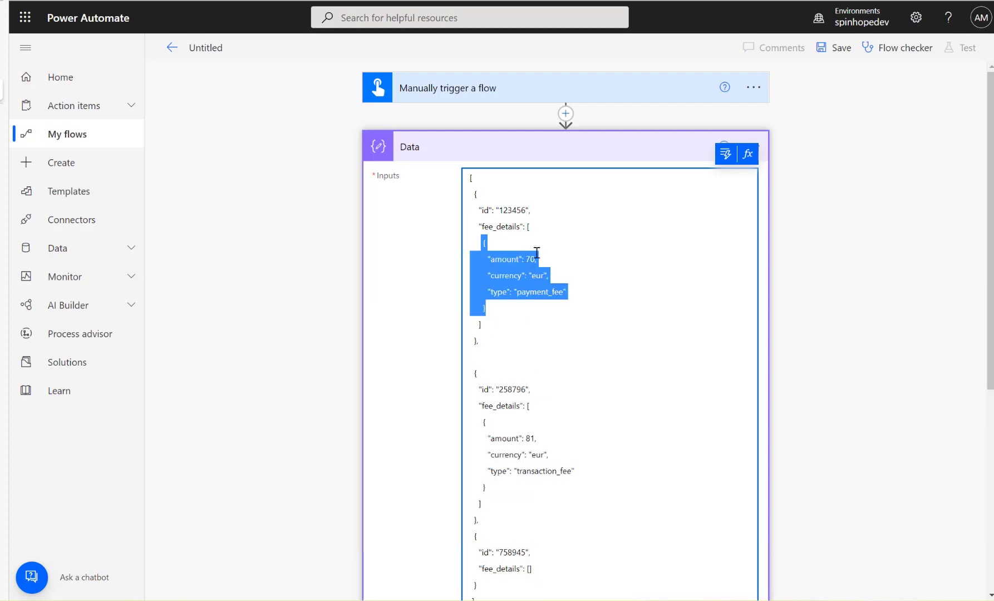
{"action": "left_click", "coordinate": [534, 319]}
{"action": "key", "text": "alt+Tab"}
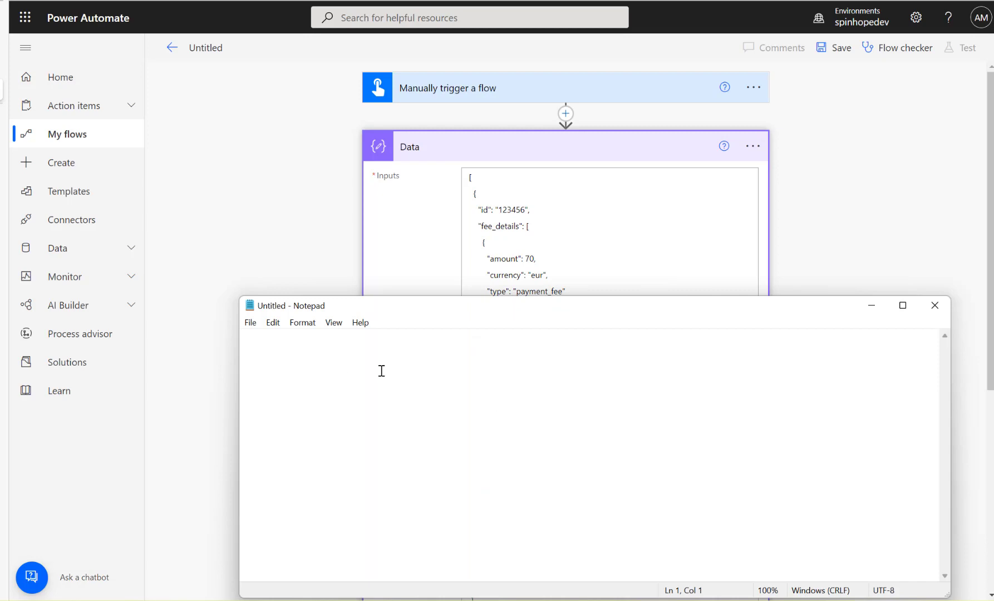
{"action": "key", "text": "ctrl+v"}
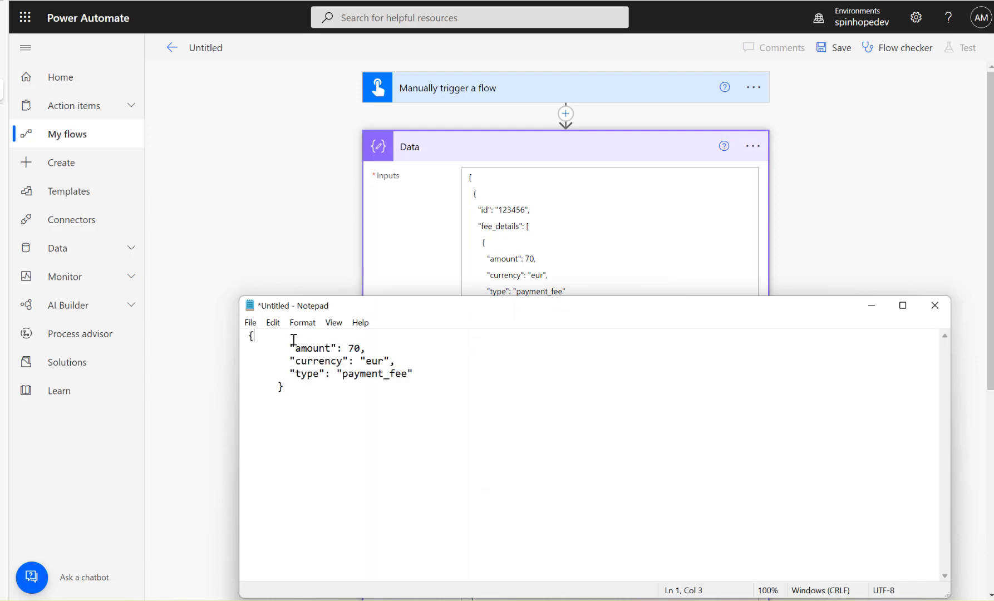
Insert the line "id":"123456", above amount in the Notepad object and reduce the amount line's indentation
{"action": "key", "text": "Return"}
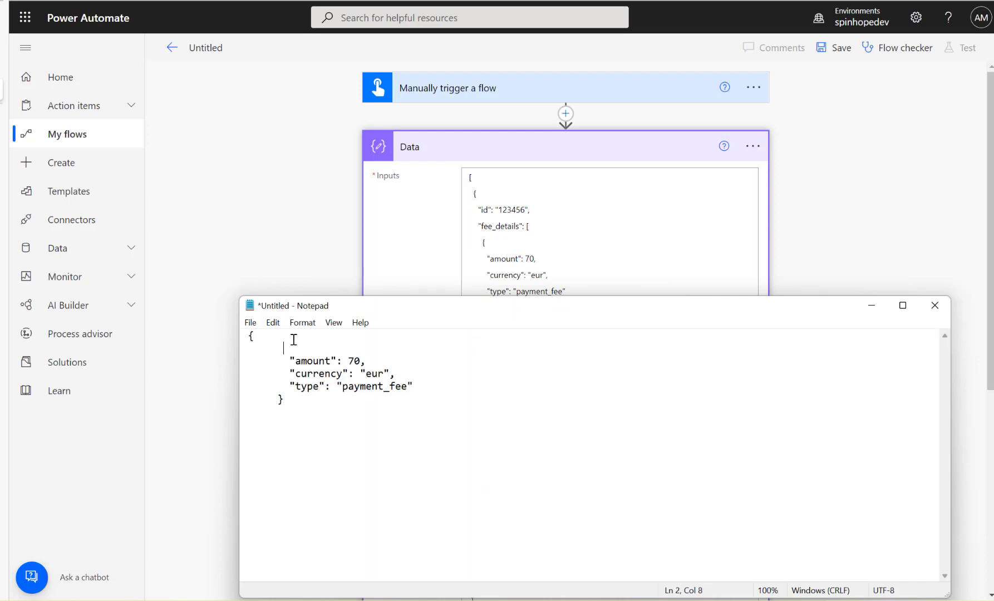
{"action": "type", "text": "\"id\":\"123456"}
{"action": "left_click", "coordinate": [292, 362]}
{"action": "key", "text": "BackSpace"}
{"action": "key", "text": "BackSpace"}
{"action": "key", "text": "BackSpace"}
{"action": "key", "text": "BackSpace"}
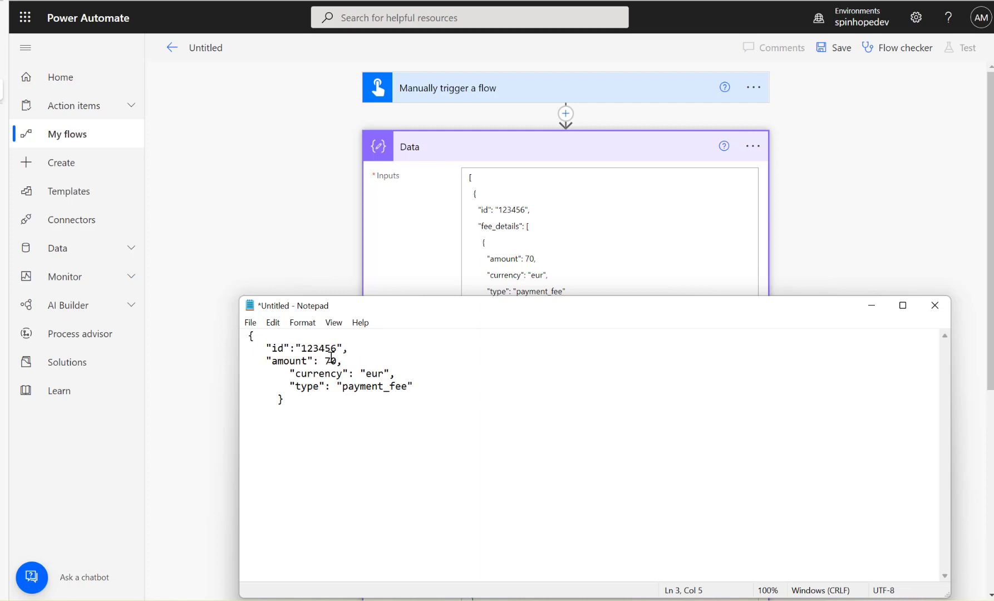
Reduce the indentation of the currency and type lines and the closing brace in the Notepad object to match the lines above
{"action": "key", "text": "Delete"}
{"action": "key", "text": "Delete"}
{"action": "key", "text": "Delete"}
{"action": "key", "text": "Delete"}
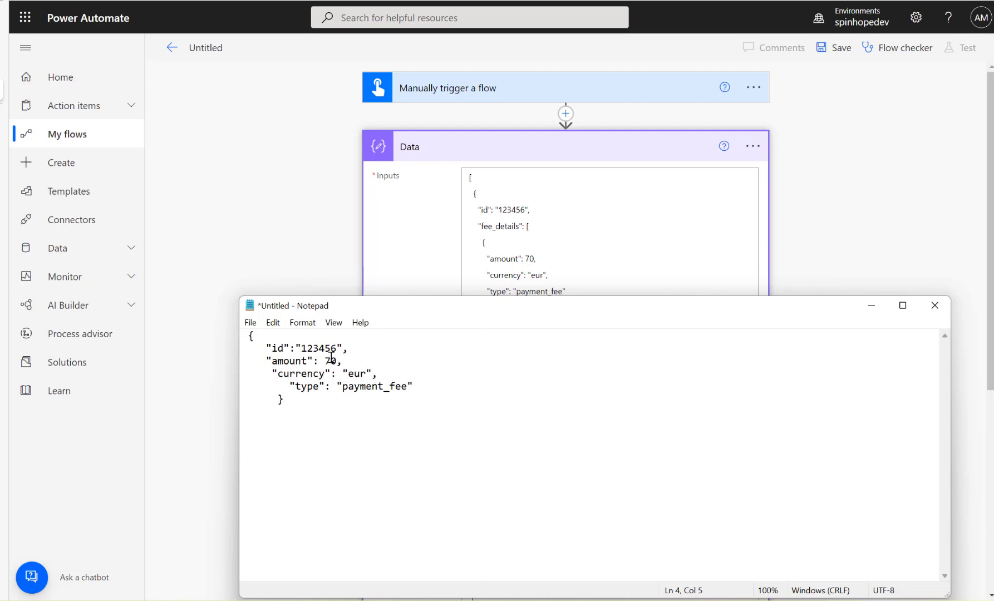
{"action": "key", "text": "Delete"}
{"action": "key", "text": "Delete"}
{"action": "key", "text": "Delete"}
{"action": "key", "text": "Delete"}
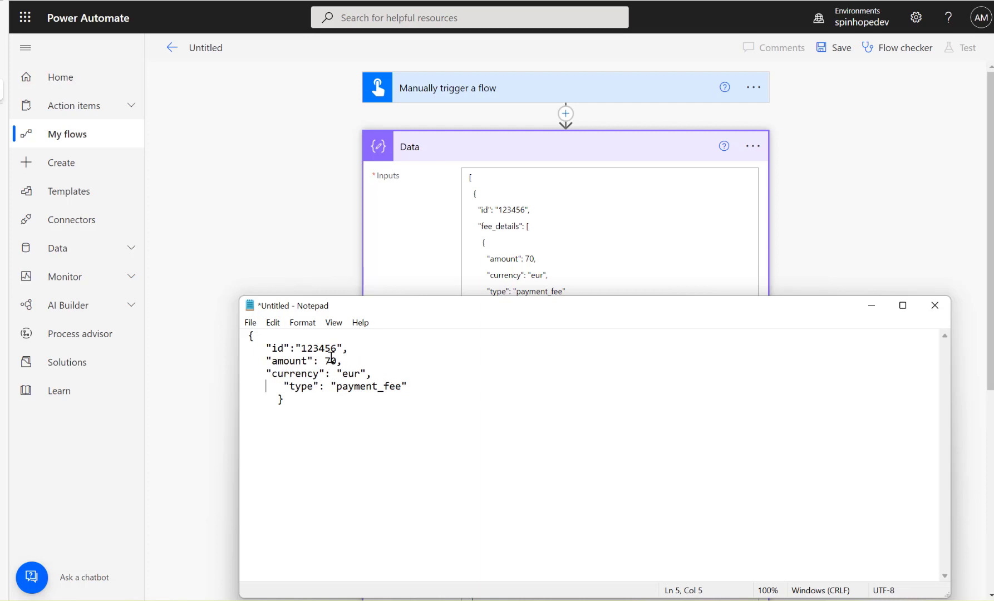
{"action": "key", "text": "Right"}
{"action": "key", "text": "Right"}
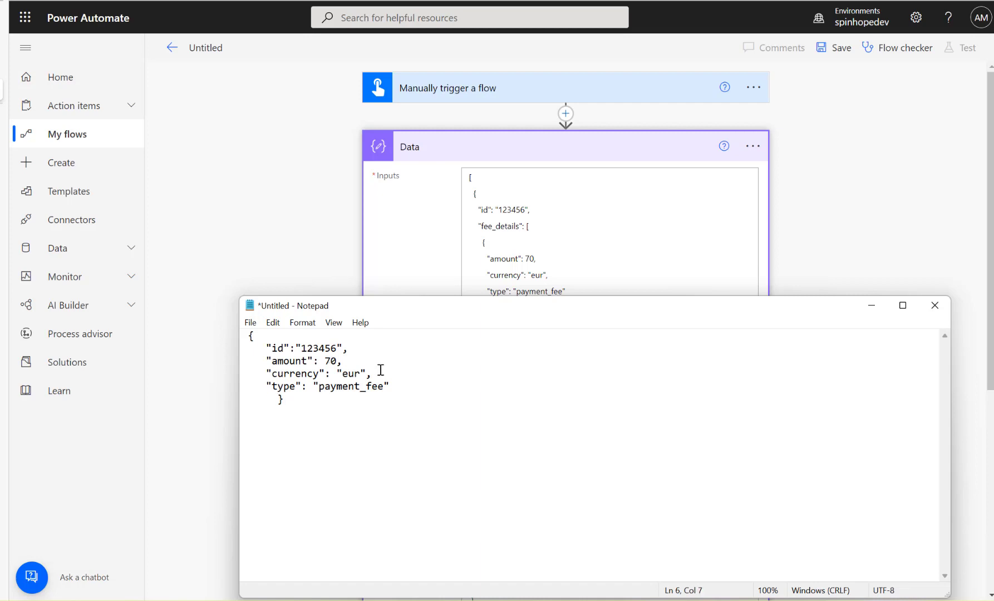
{"action": "key", "text": "BackSpace"}
{"action": "key", "text": "BackSpace"}
{"action": "key", "text": "BackSpace"}
{"action": "key", "text": "BackSpace"}
{"action": "key", "text": "BackSpace"}
Duplicate the complete Notepad object twice below itself, separating the three objects with commas
{"action": "key", "text": "shift+Down"}
{"action": "key", "text": "shift+Down"}
{"action": "key", "text": "shift+Down"}
{"action": "key", "text": "shift+Down"}
{"action": "key", "text": "shift+Down"}
{"action": "key", "text": "shift+Right"}
{"action": "key", "text": "ctrl+c"}
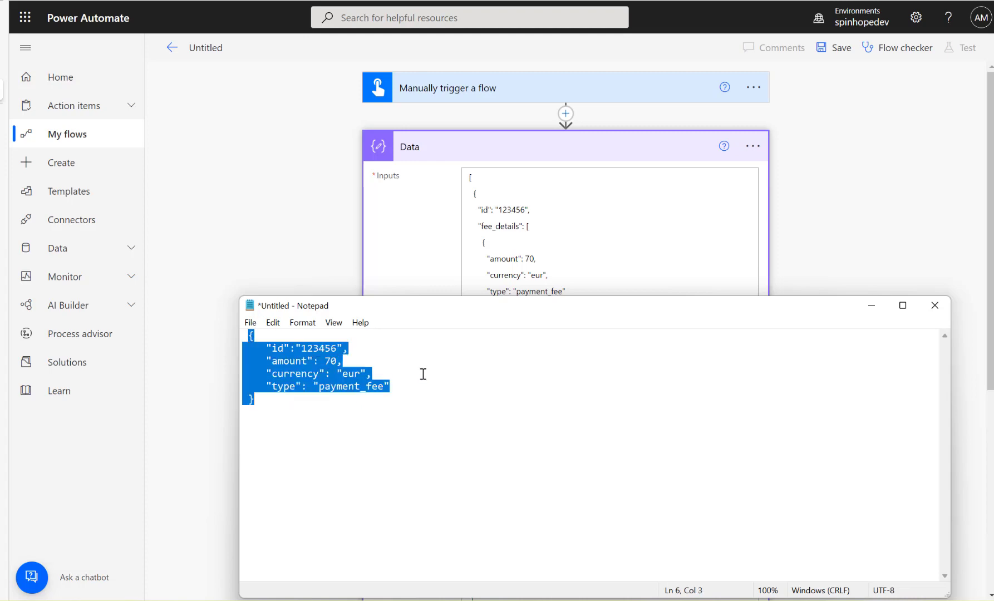
{"action": "key", "text": "Right"}
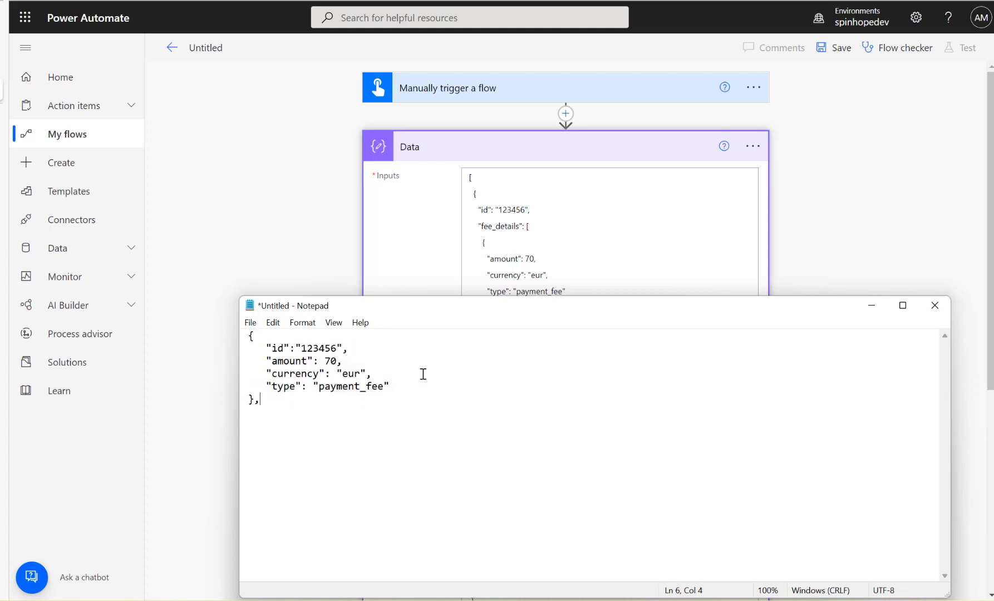
{"action": "key", "text": "ctrl+v"}
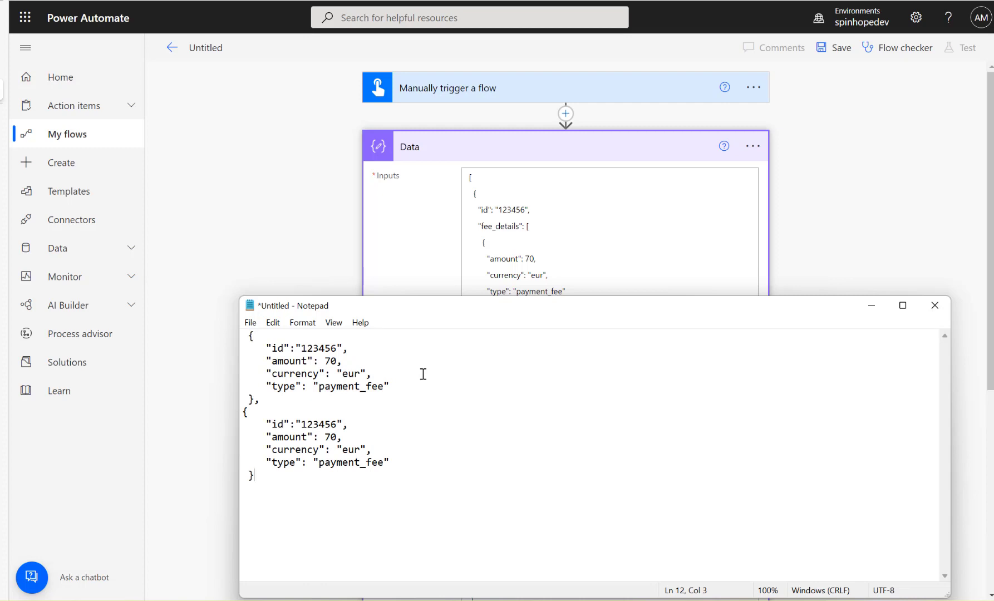
{"action": "key", "text": "ctrl+v"}
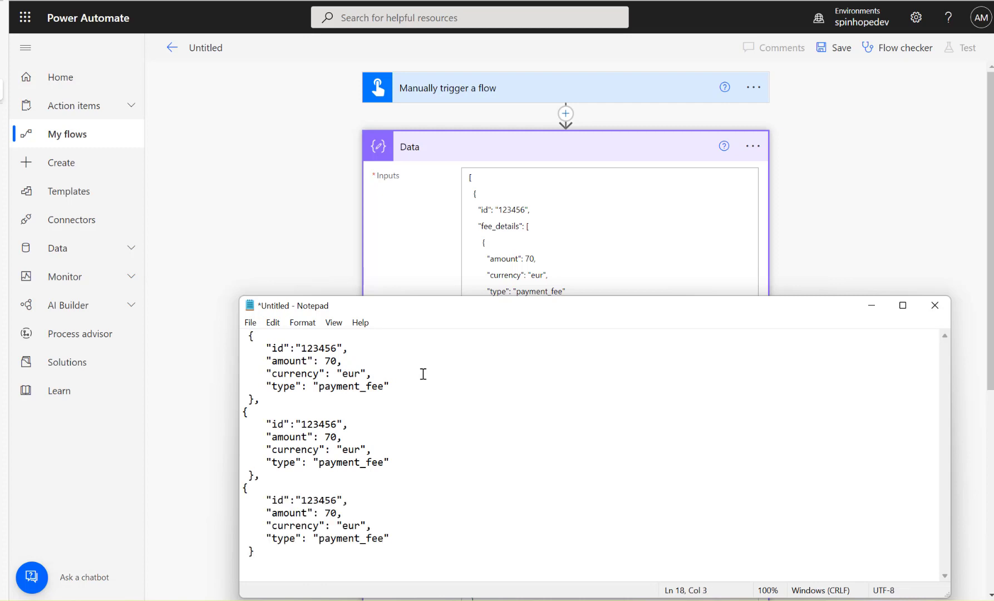
Enclose the three Notepad objects in square brackets, each bracket on its own line, to form an array
{"action": "key", "text": "Return"}
{"action": "type", "text": "]"}
{"action": "key", "text": "Up"}
{"action": "key", "text": "Up"}
{"action": "key", "text": "Up"}
{"action": "key", "text": "Up"}
{"action": "key", "text": "Up"}
{"action": "key", "text": "Up"}
{"action": "key", "text": "Up"}
{"action": "key", "text": "Up"}
{"action": "key", "text": "Up"}
{"action": "key", "text": "Up"}
{"action": "key", "text": "Up"}
{"action": "type", "text": "["}
{"action": "key", "text": "Return"}
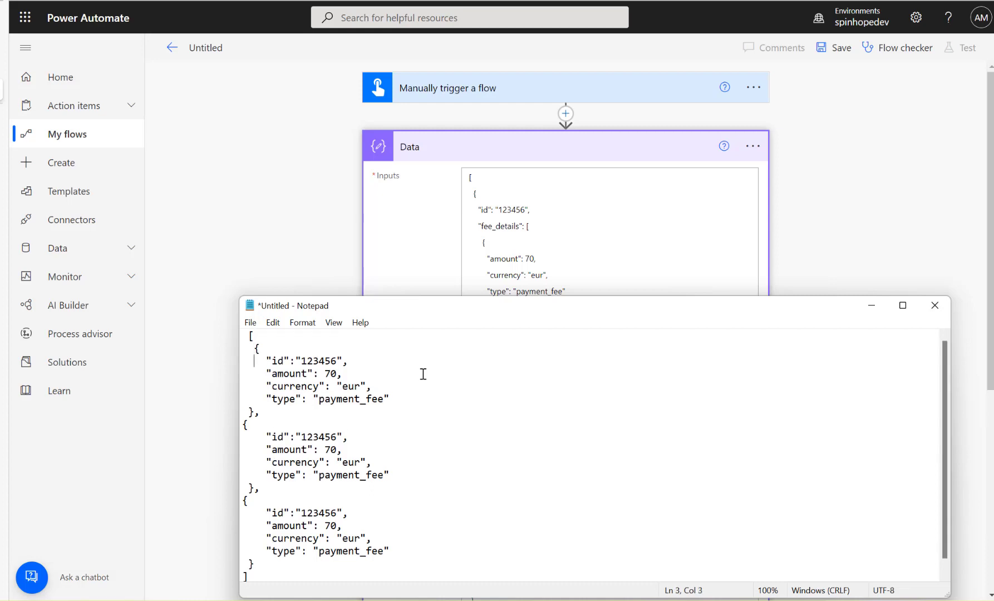
Align the braces of the three objects one level inside the square brackets and add an empty line after the closing bracket
{"action": "key", "text": "Down"}
{"action": "key", "text": "Down"}
{"action": "key", "text": "Down"}
{"action": "key", "text": "Down"}
{"action": "key", "text": "Down"}
{"action": "key", "text": "Down"}
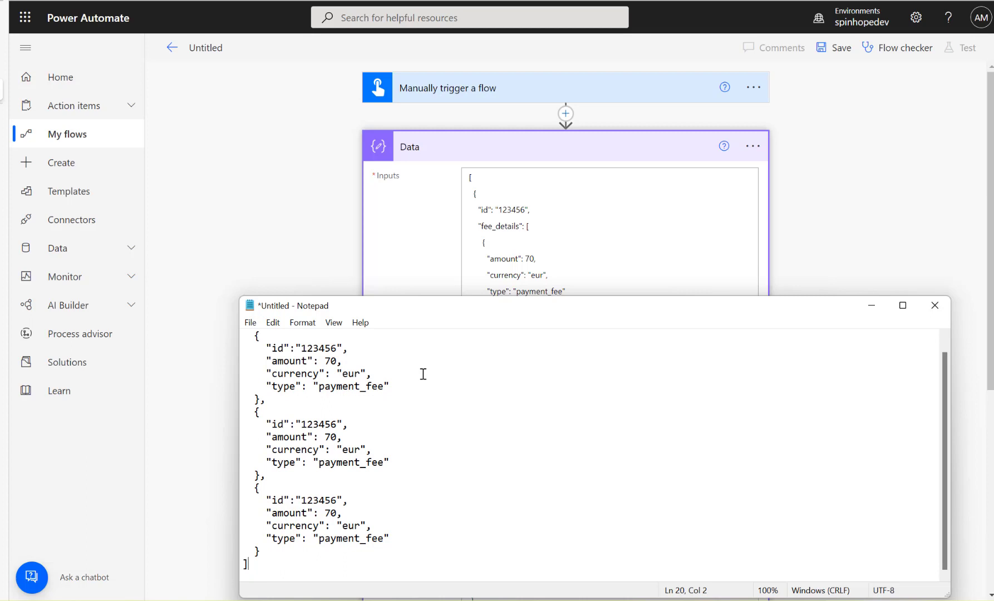
{"action": "key", "text": "Return"}
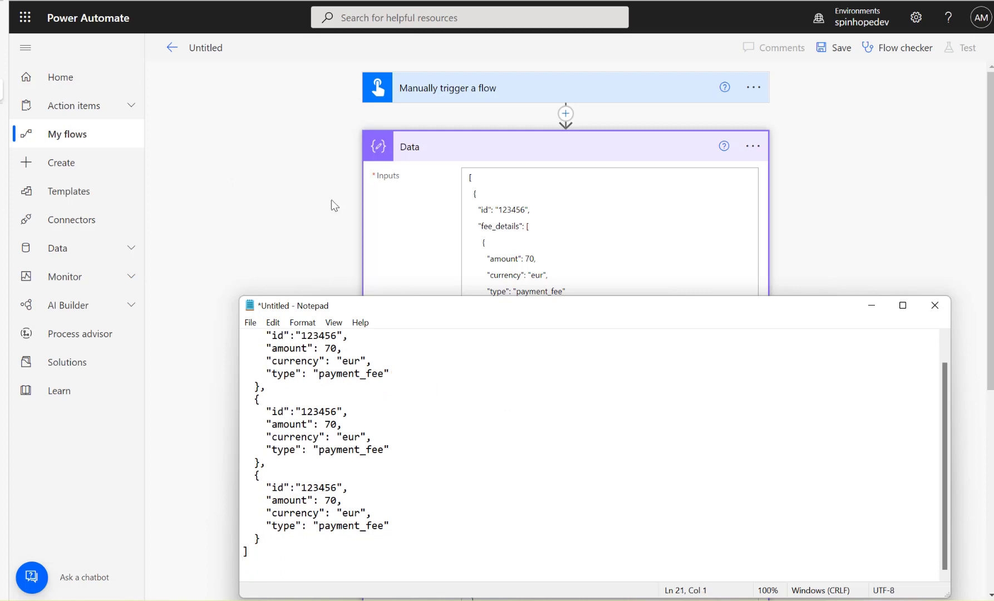
Switch to Power Automate and insert an Initialize variable action between the manual trigger and the Data action
{"action": "left_click", "coordinate": [309, 215]}
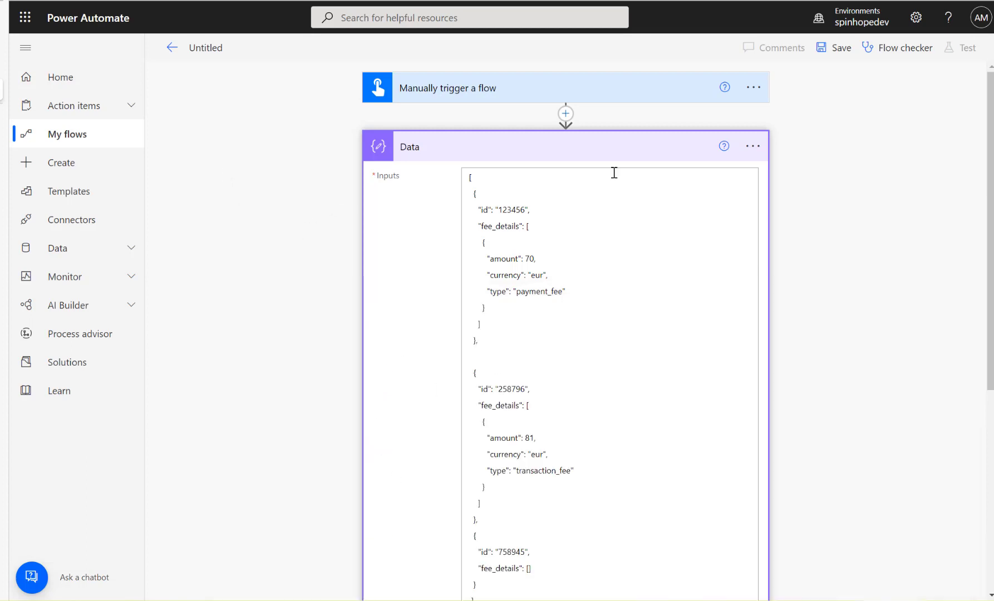
{"action": "left_click", "coordinate": [565, 118]}
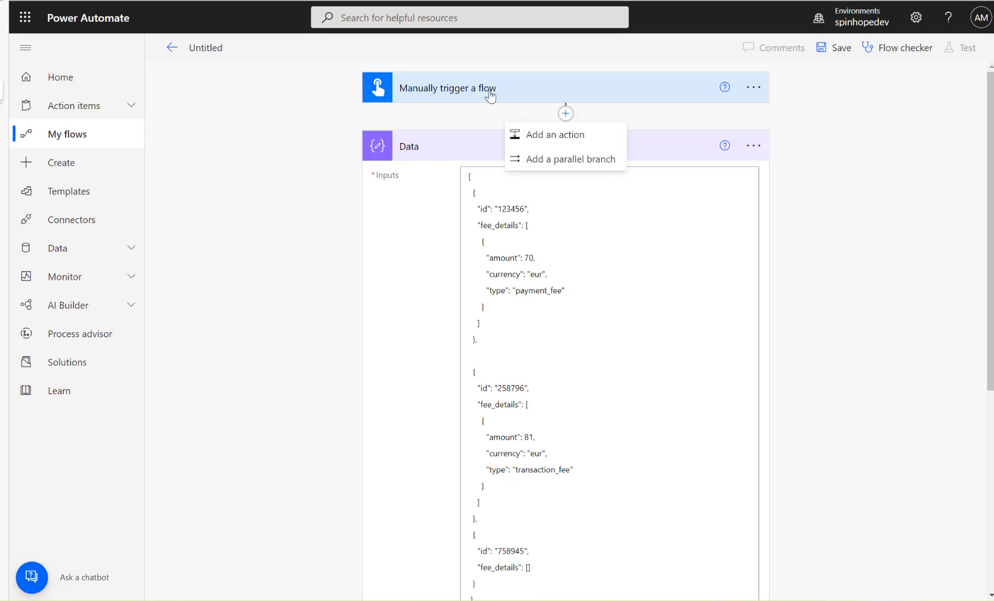
{"action": "left_click", "coordinate": [551, 135]}
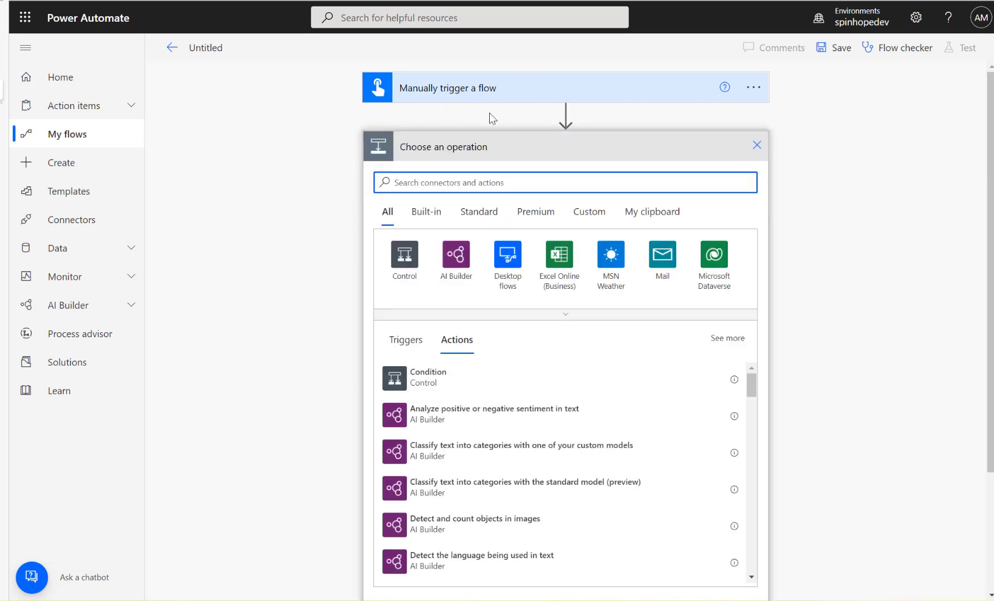
{"action": "type", "text": "var"}
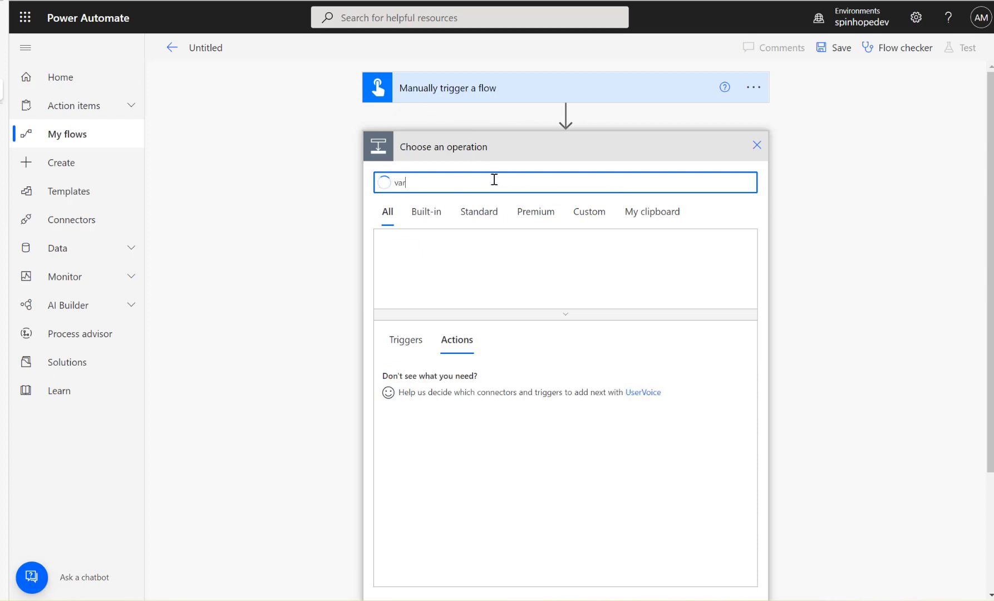
{"action": "left_click", "coordinate": [410, 272]}
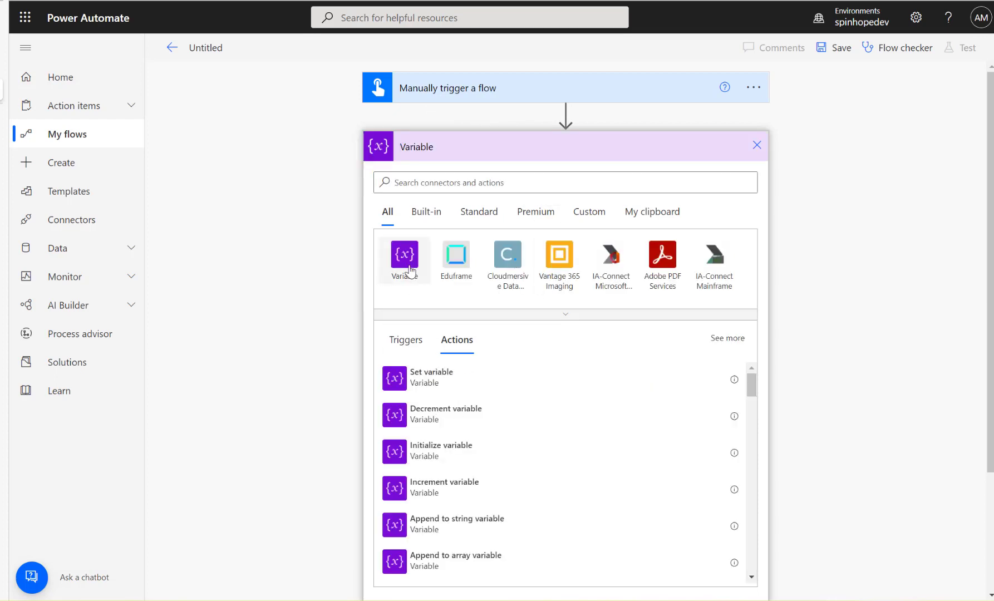
{"action": "left_click", "coordinate": [433, 404]}
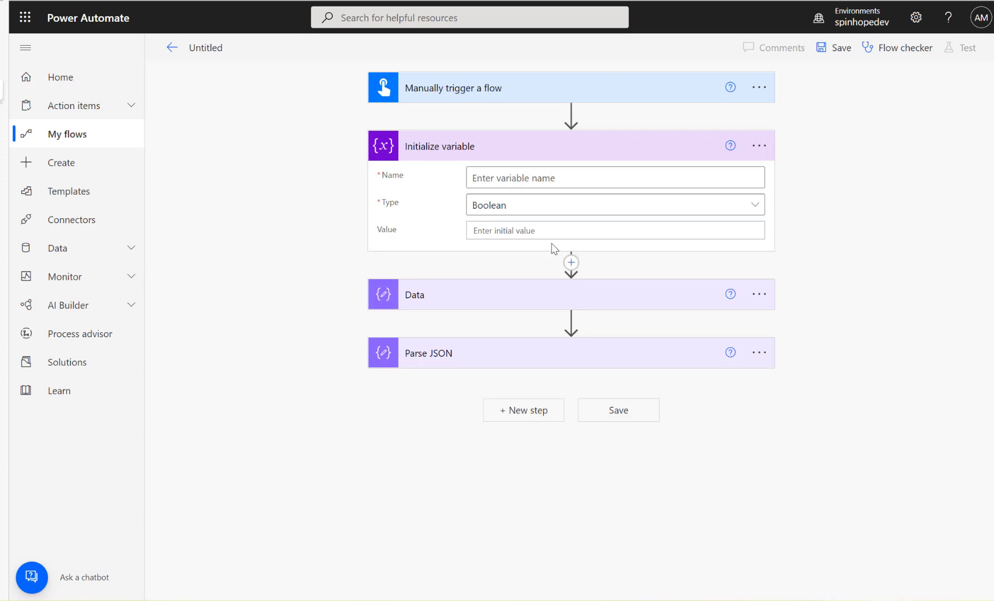
Name the new variable FeeDetailswithID and set its type to Array
{"action": "left_click", "coordinate": [546, 180]}
{"action": "type", "text": "Fee"}
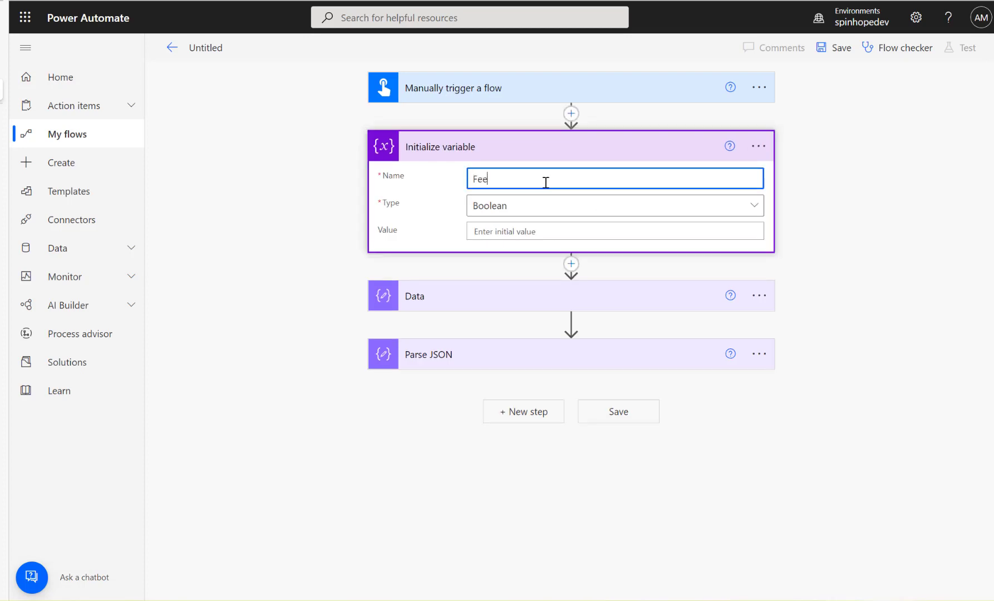
{"action": "type", "text": "DetailswithID"}
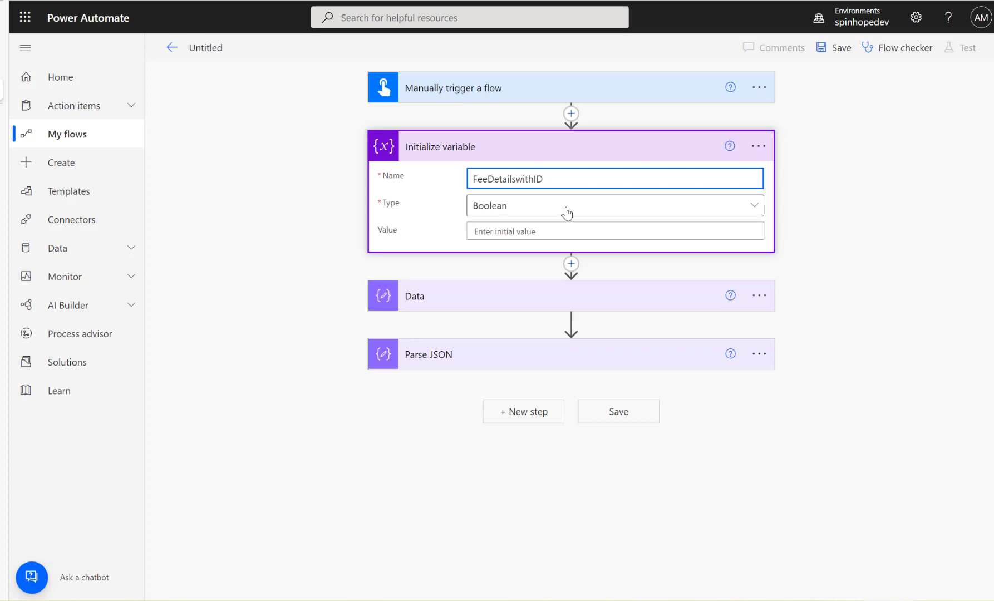
{"action": "left_click", "coordinate": [569, 214]}
{"action": "left_click", "coordinate": [509, 474]}
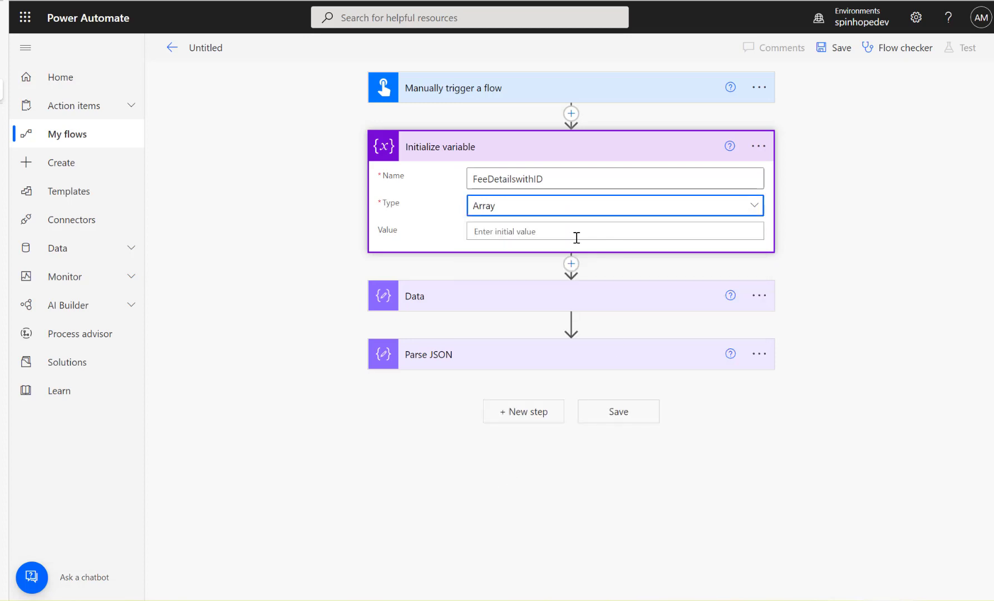
Rename the Initialize variable action as FeeDetailsWithId
{"action": "left_click", "coordinate": [757, 147]}
{"action": "left_click", "coordinate": [791, 167]}
{"action": "type", "text": "Fe"}
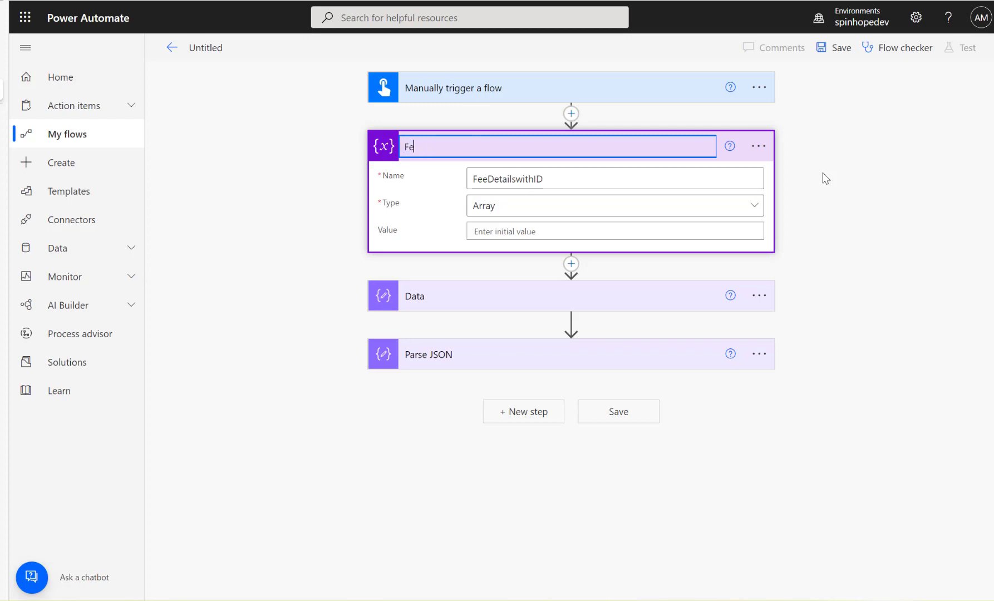
{"action": "type", "text": "eDetailsWithId"}
{"action": "left_click", "coordinate": [288, 348]}
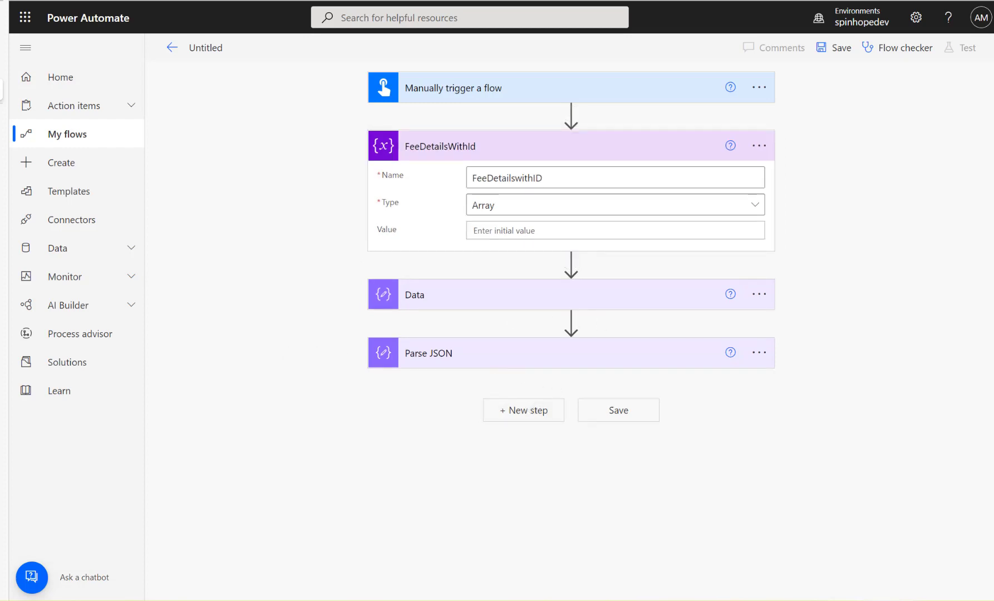
Add a Compose action after Parse JSON at the end of the flow
{"action": "left_click", "coordinate": [526, 409]}
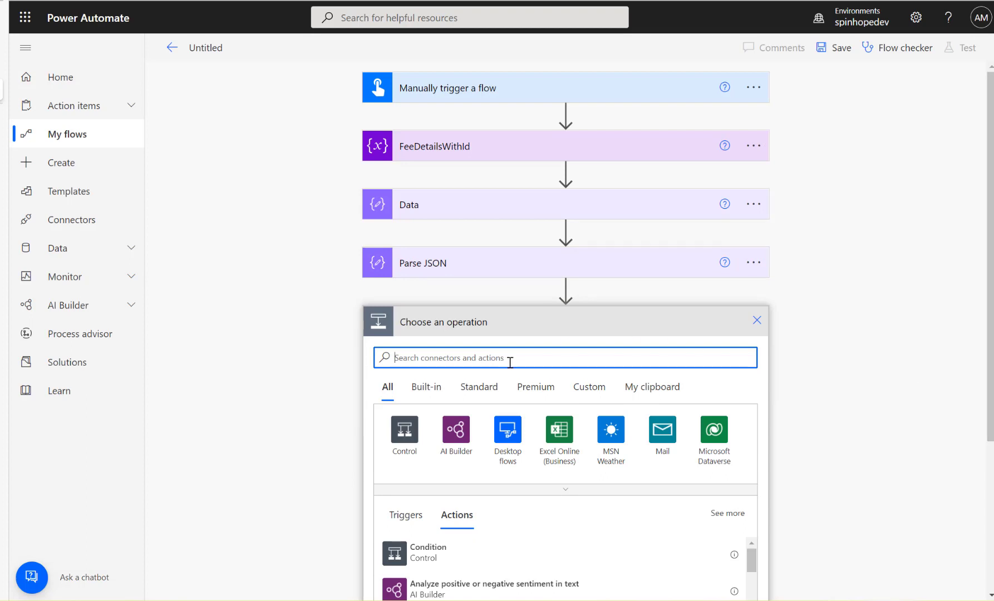
{"action": "type", "text": "c"}
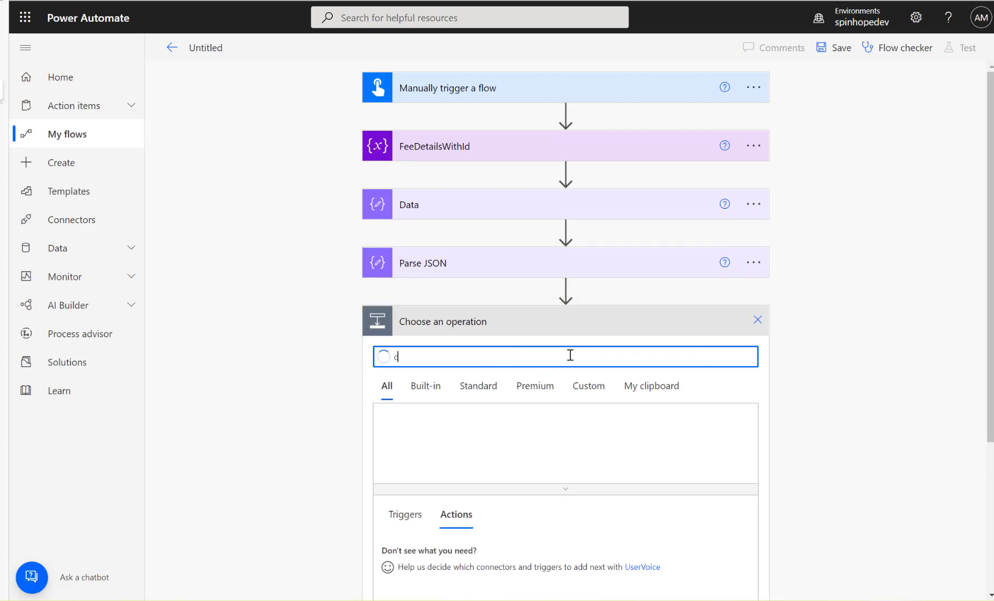
{"action": "type", "text": "ompose"}
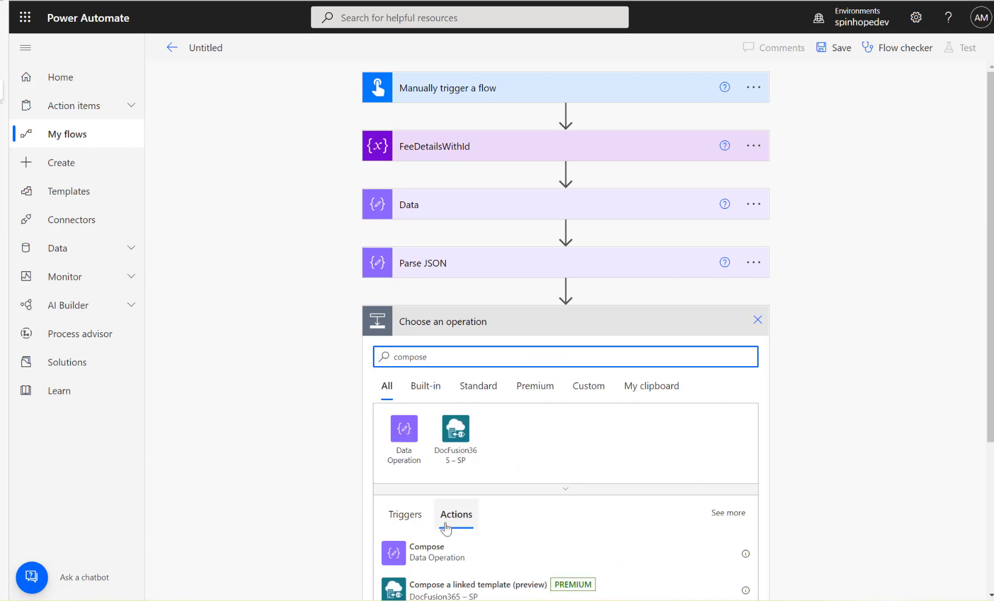
{"action": "left_click", "coordinate": [445, 554]}
Copy the last object of the Notepad array, braces included and without the closing bracket, into the Compose action's inputs
{"action": "left_click", "coordinate": [543, 353]}
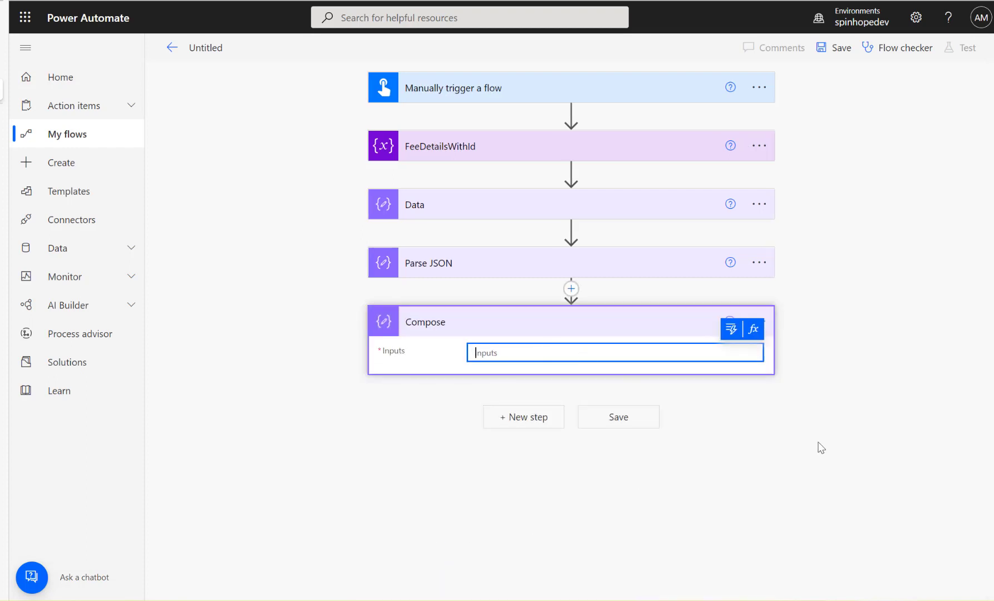
{"action": "key", "text": "alt+Tab"}
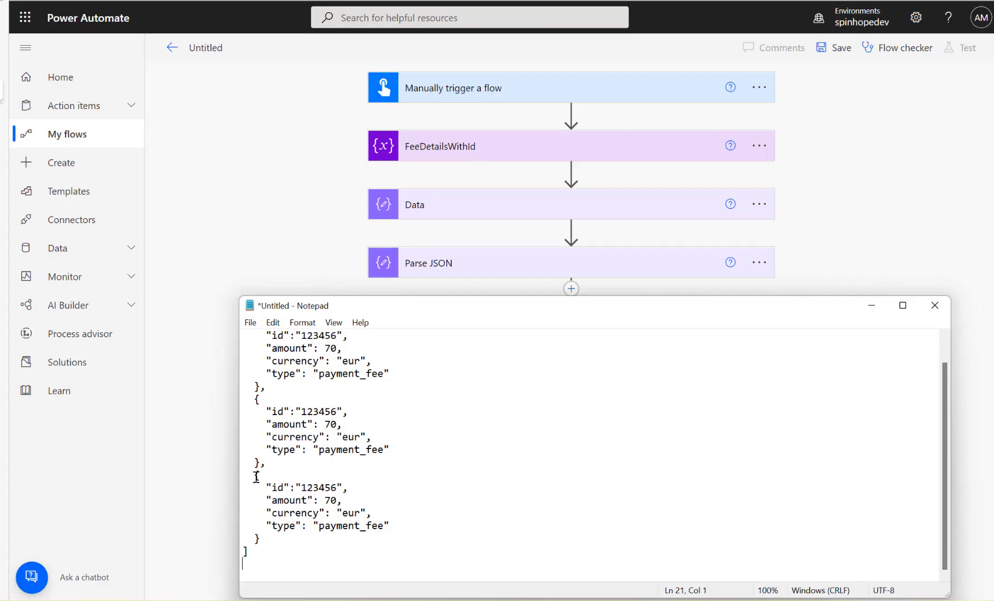
{"action": "left_click_drag", "start_coordinate": [256, 477], "coordinate": [277, 541]}
{"action": "key", "text": "ctrl+c"}
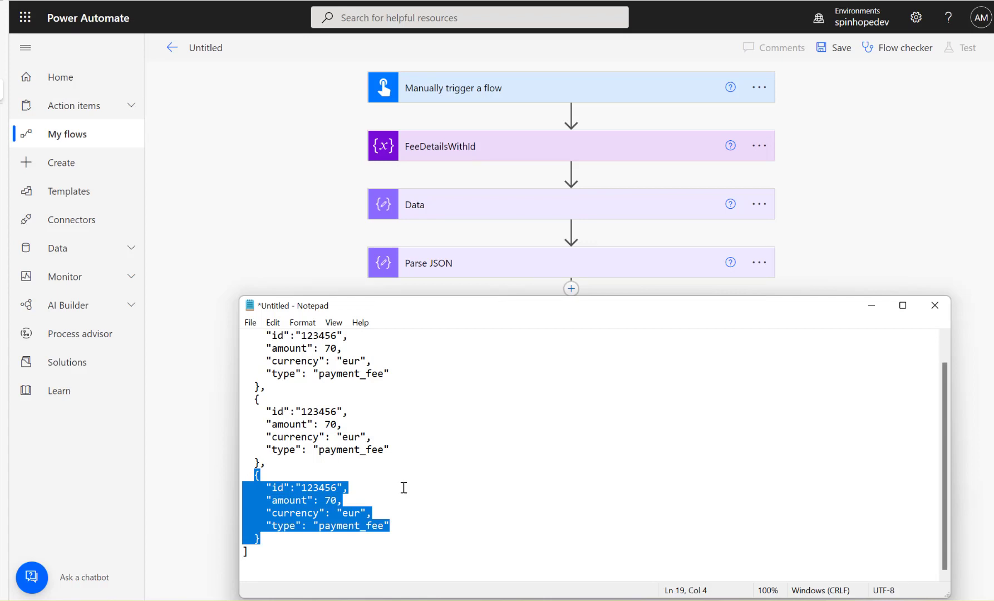
{"action": "left_click", "coordinate": [226, 272]}
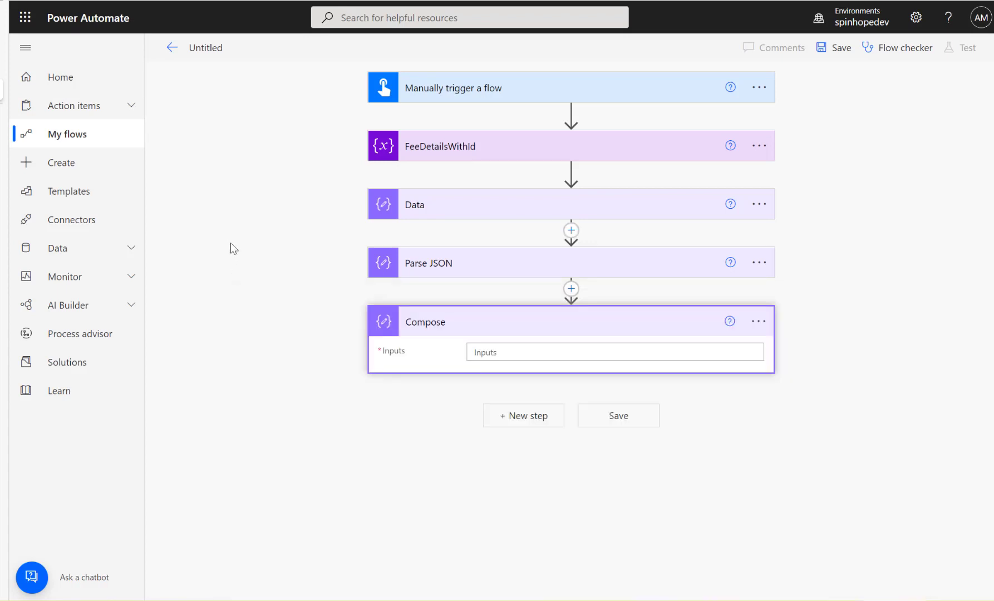
{"action": "left_click", "coordinate": [546, 346]}
{"action": "key", "text": "ctrl+v"}
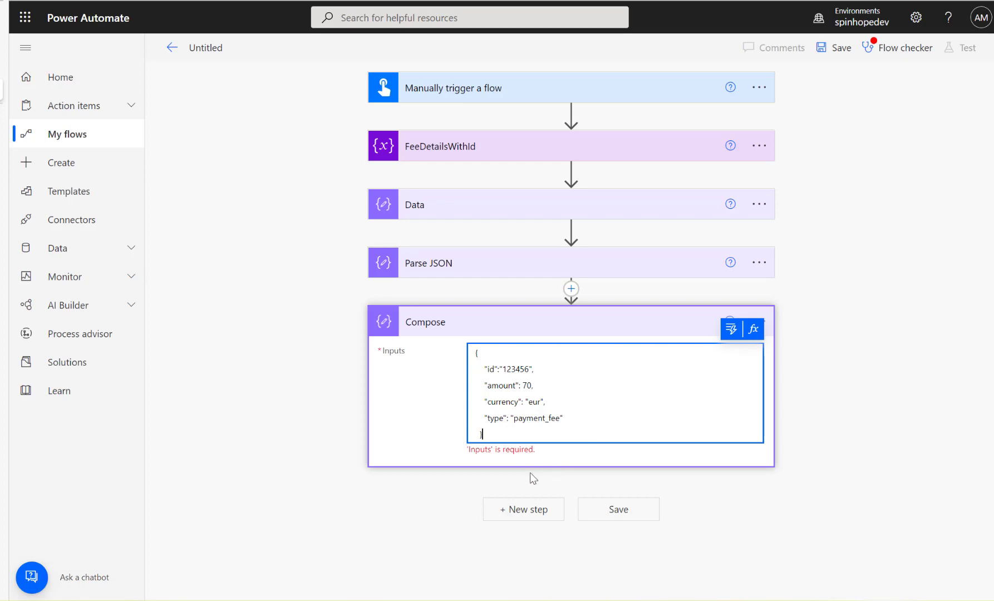
Add an Append to array variable action after Compose
{"action": "left_click", "coordinate": [524, 508]}
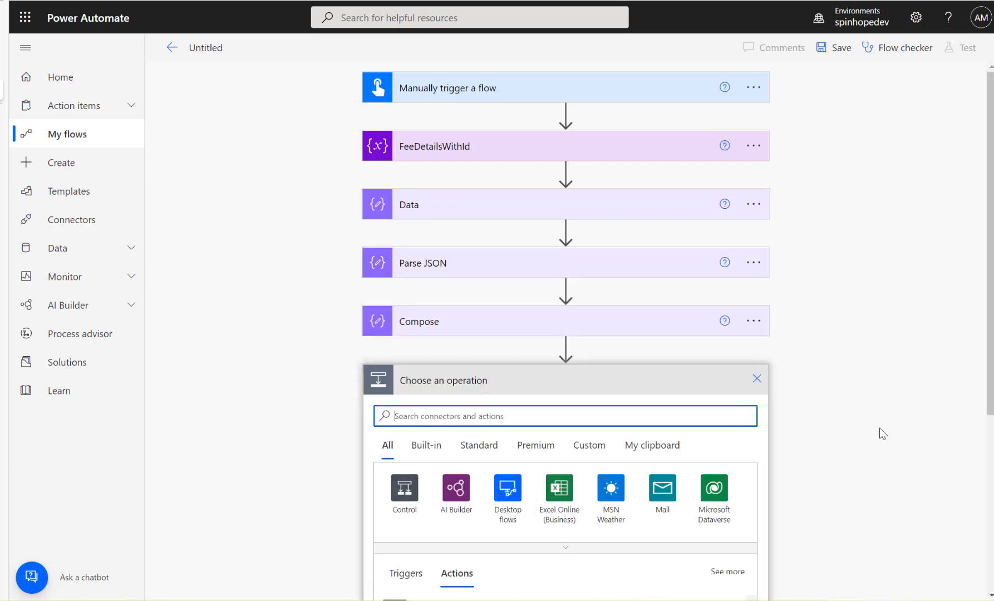
{"action": "type", "text": "append"}
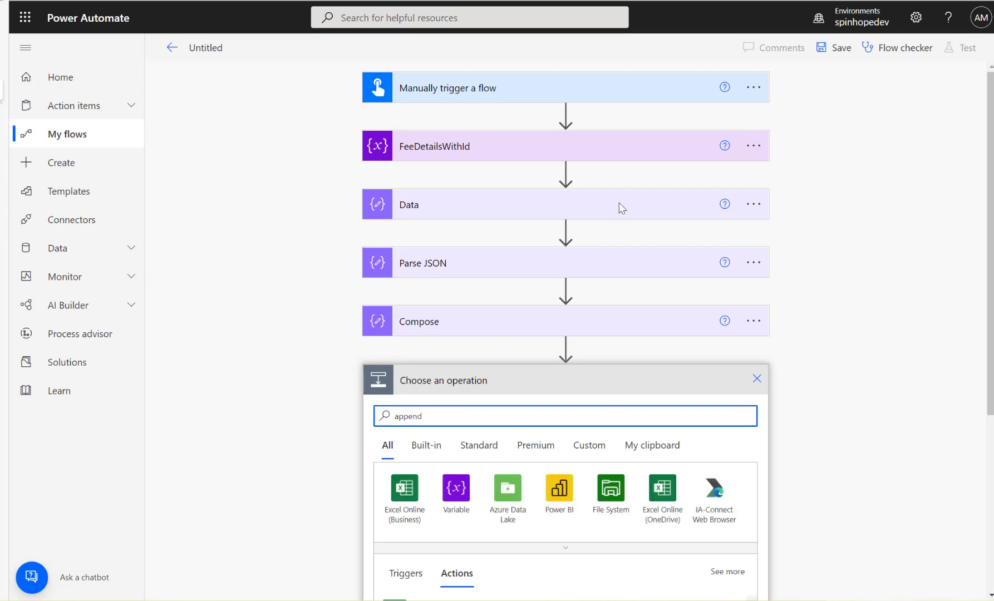
{"action": "left_click", "coordinate": [456, 496]}
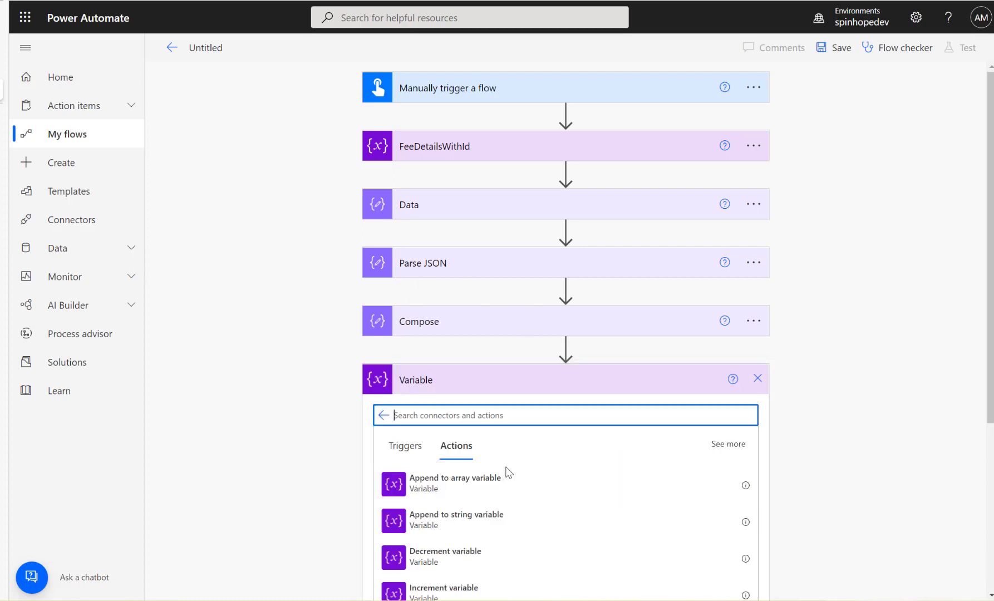
{"action": "scroll", "coordinate": [508, 469], "scroll_direction": "down", "scroll_amount": 2}
{"action": "left_click", "coordinate": [477, 411]}
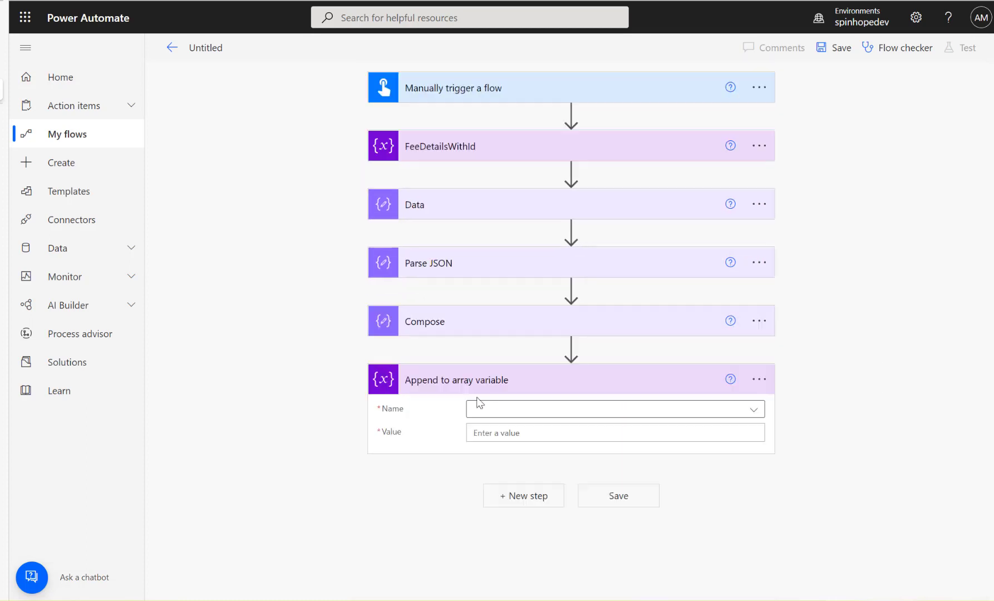
Set the append action to the FeeDetailswithID variable, with the Compose action's Outputs as its value
{"action": "left_click", "coordinate": [533, 411]}
{"action": "left_click", "coordinate": [504, 456]}
{"action": "left_click", "coordinate": [513, 433]}
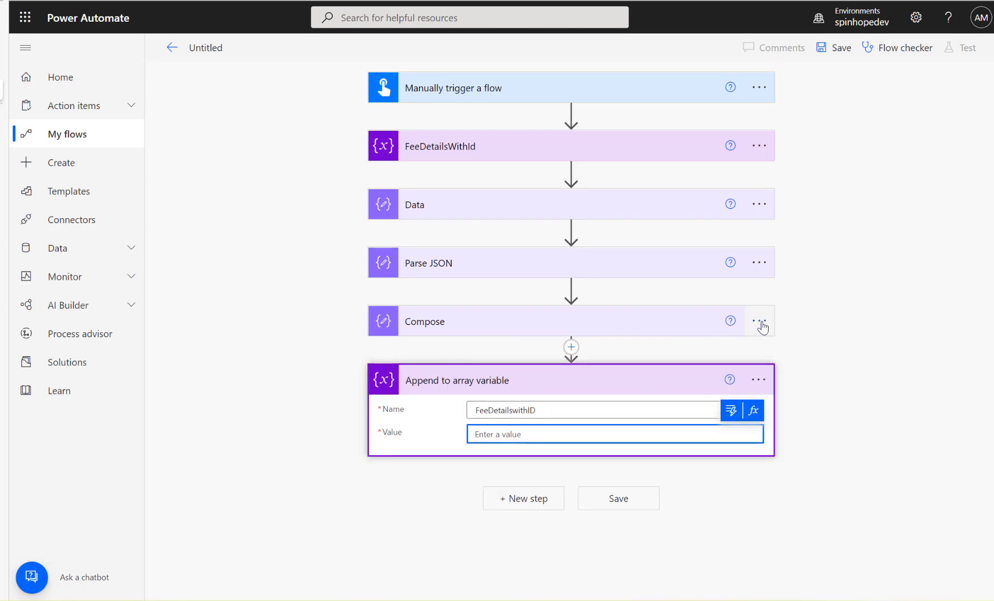
{"action": "left_click", "coordinate": [731, 412]}
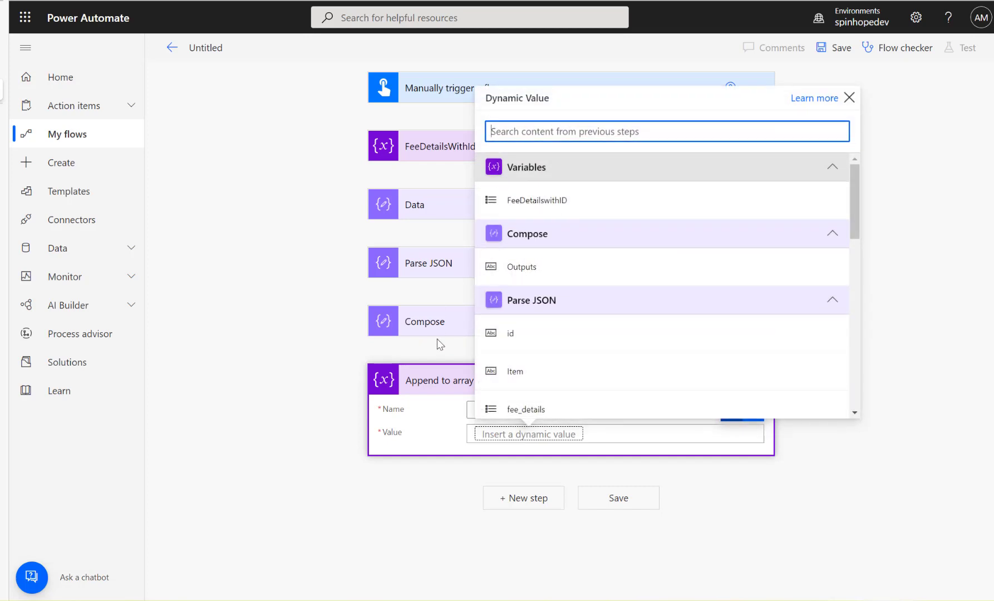
{"action": "left_click", "coordinate": [530, 270]}
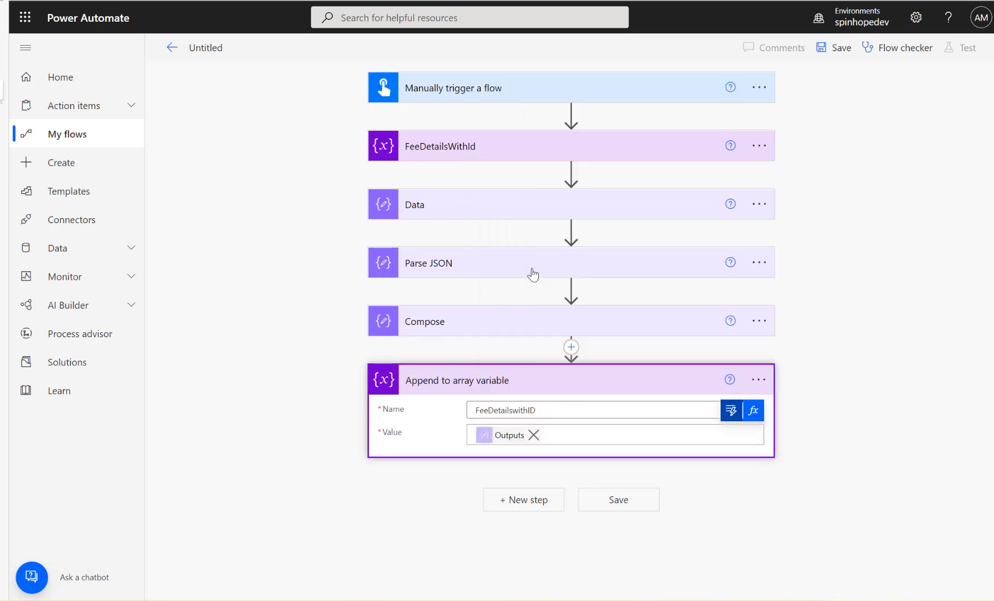
Replace the hardcoded id value in the Compose inputs with the id dynamic value from Parse JSON
{"action": "left_click", "coordinate": [478, 328]}
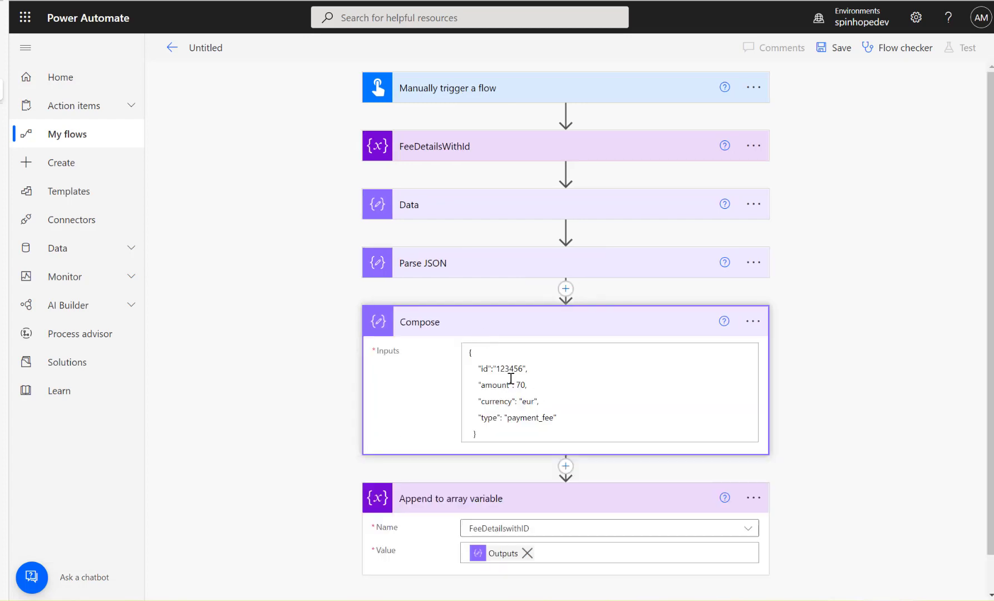
{"action": "double_click", "coordinate": [510, 370]}
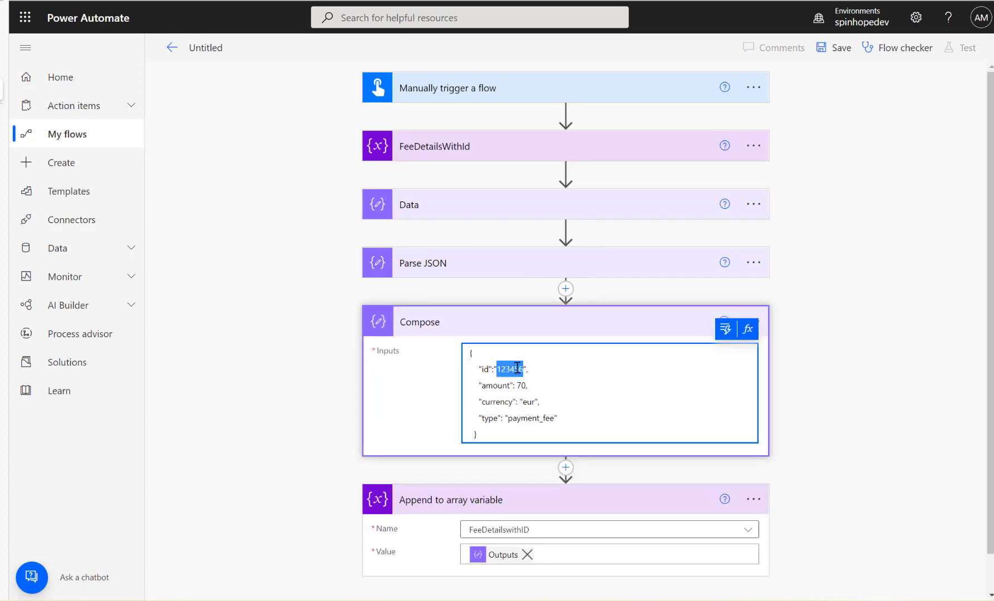
{"action": "left_click", "coordinate": [727, 333]}
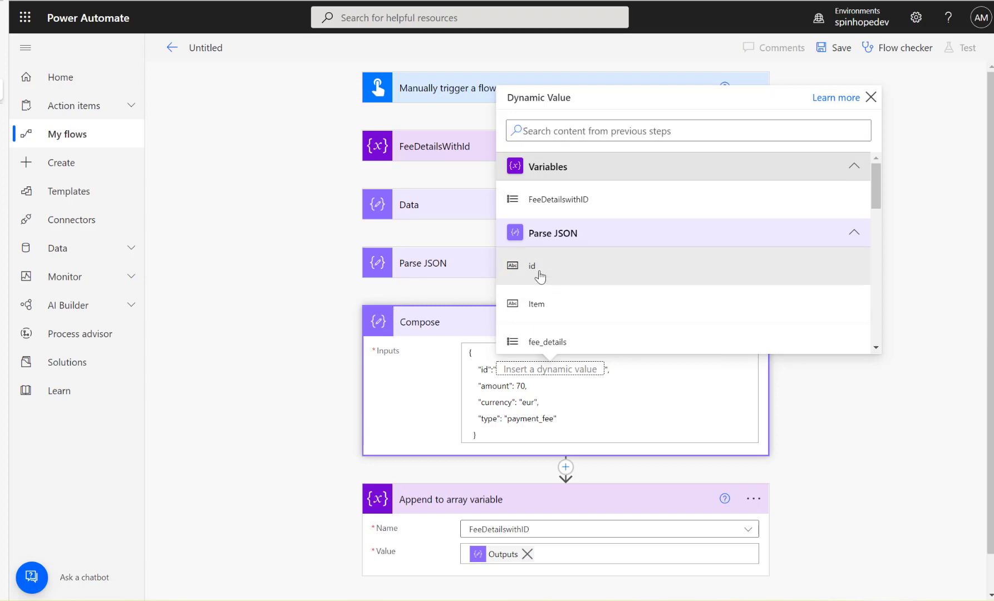
{"action": "left_click", "coordinate": [537, 276]}
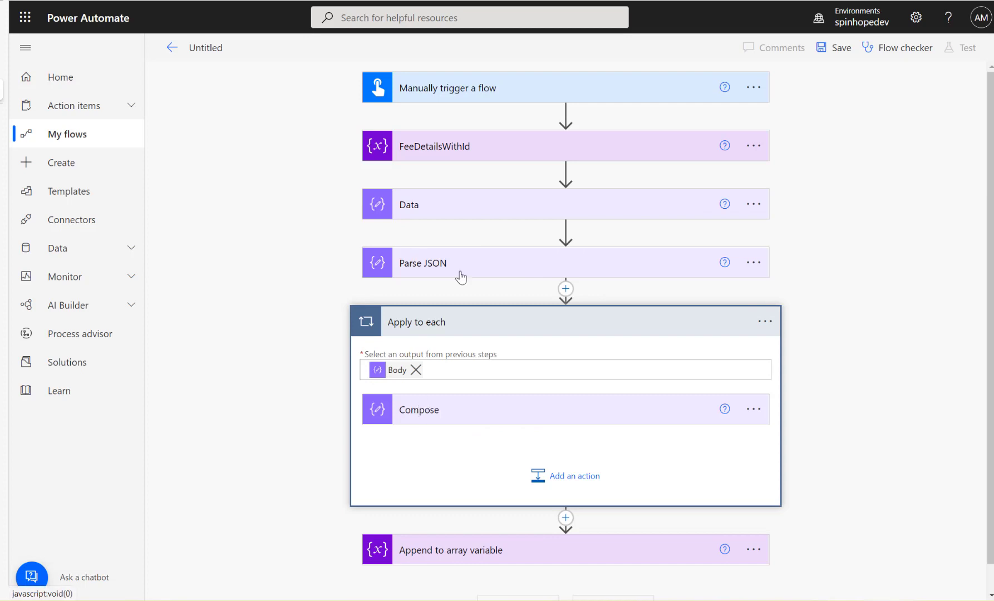
Examine the top-level type in the Parse JSON schema
{"action": "left_click", "coordinate": [433, 264]}
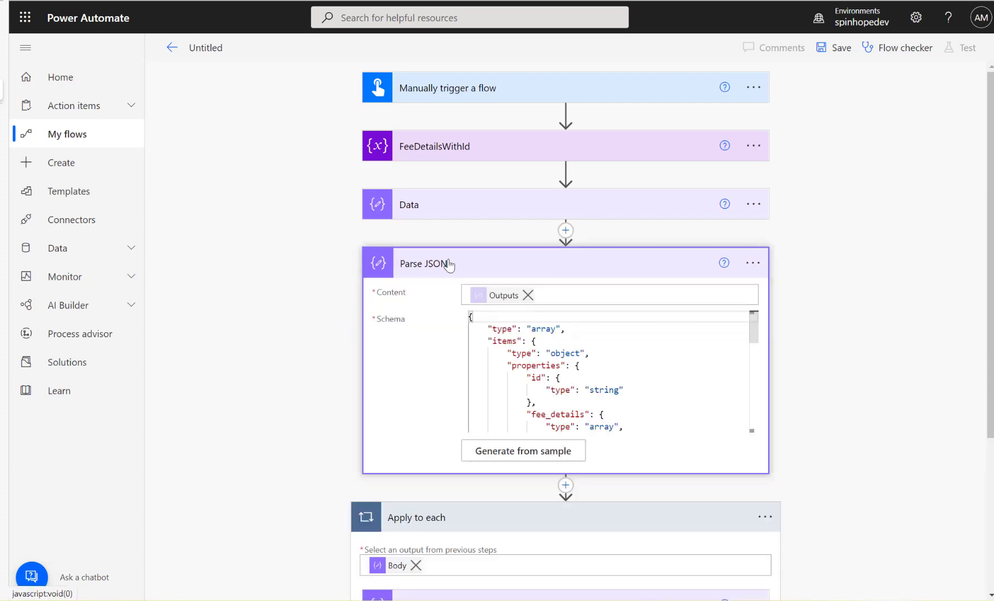
{"action": "left_click", "coordinate": [547, 329]}
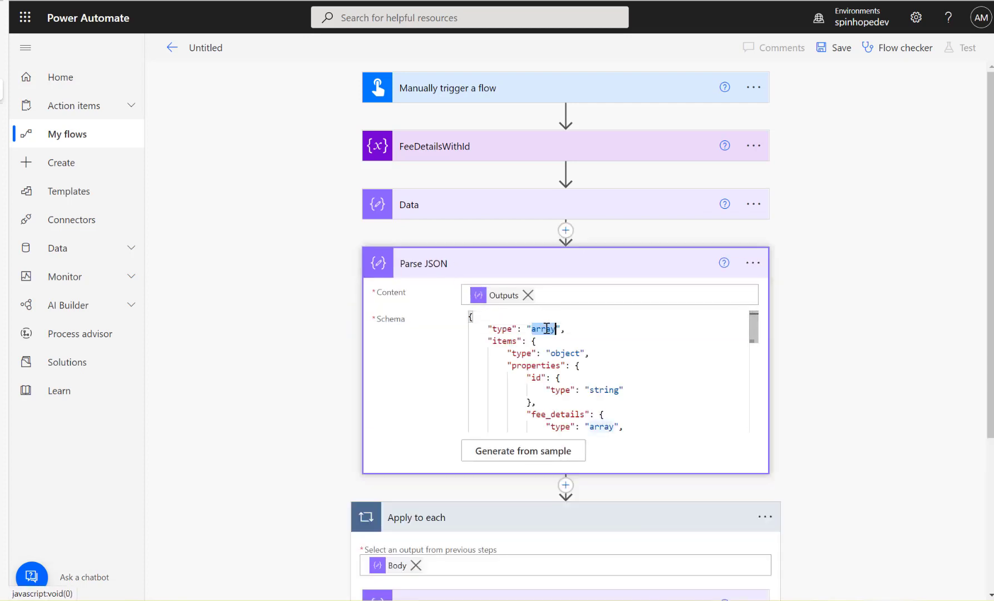
{"action": "left_click", "coordinate": [504, 262]}
Replace the amount value in the Compose inputs with the expression items('Apply_to_each')['fee_details'][0]['amount']
{"action": "left_click", "coordinate": [480, 411]}
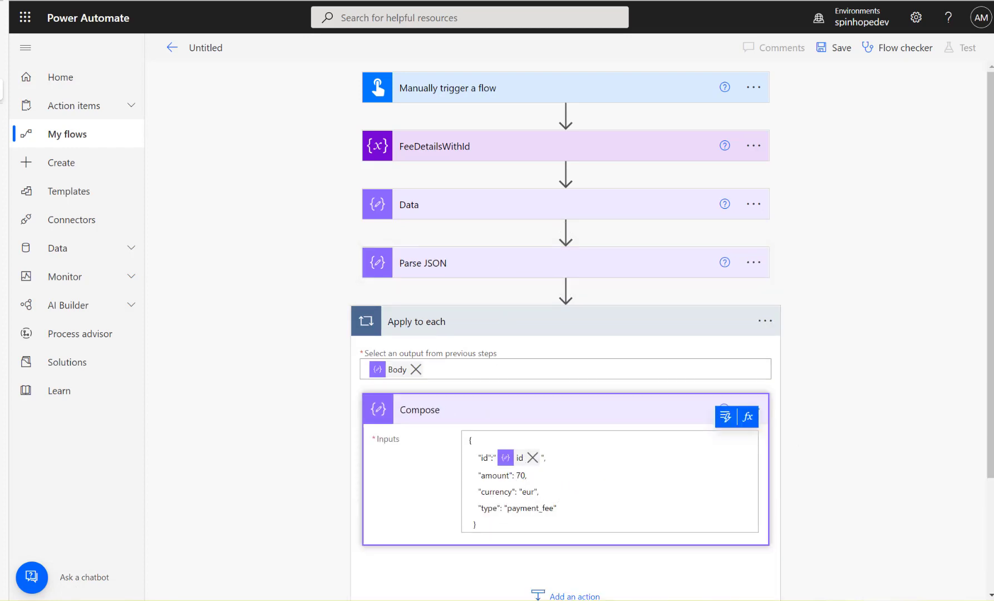
{"action": "left_click", "coordinate": [529, 479]}
{"action": "key", "text": "BackSpace"}
{"action": "key", "text": "BackSpace"}
{"action": "key", "text": "BackSpace"}
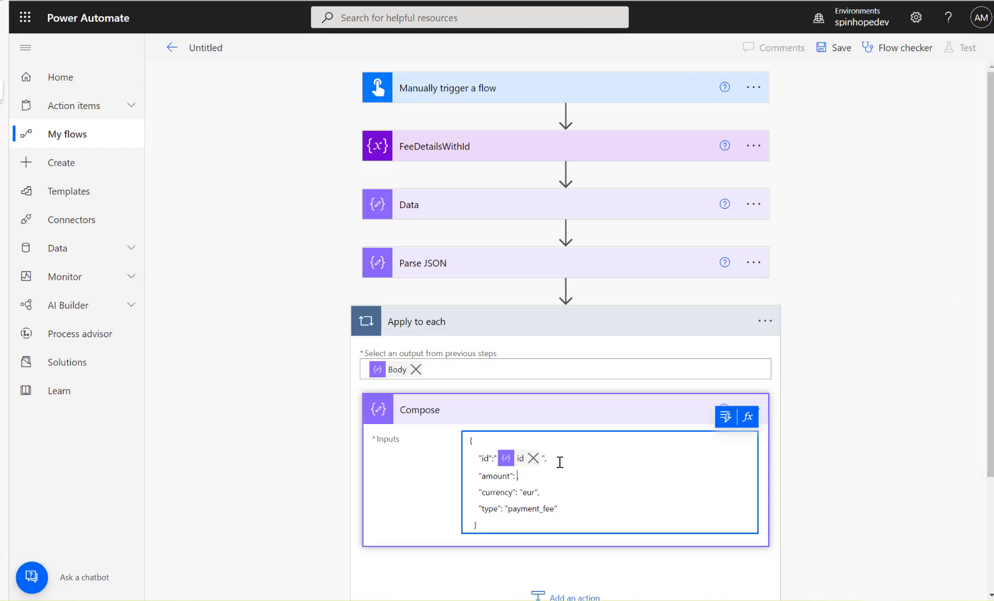
{"action": "left_click", "coordinate": [754, 425]}
{"action": "type", "text": "items('Apply_to_each')['fee_details'][0]['amount']"}
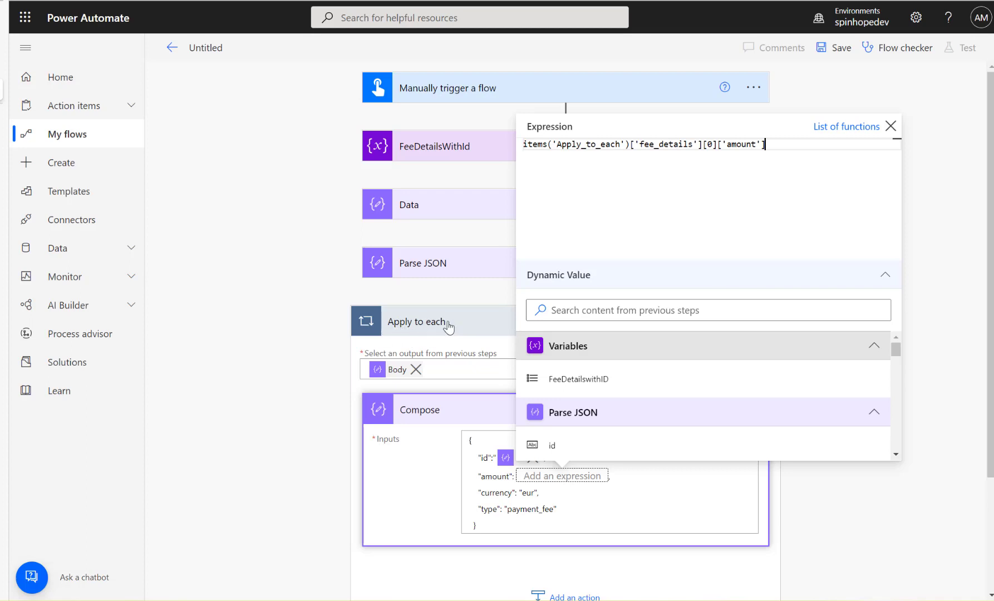
{"action": "left_click", "coordinate": [724, 144]}
{"action": "type", "text": "'"}
{"action": "key", "text": "Return"}
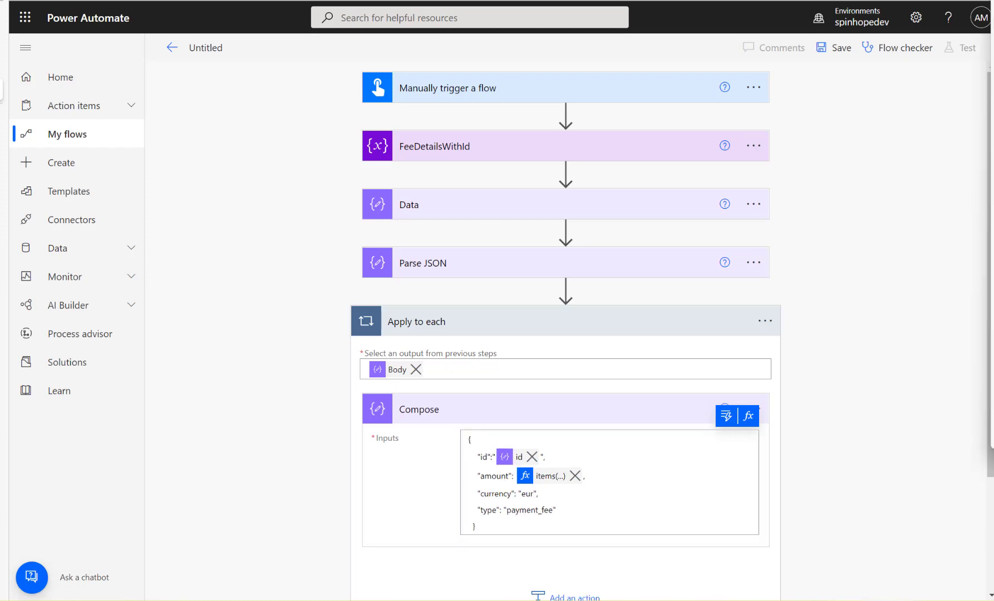
Replace the eur value in the Compose inputs with the expression items('Apply_to_each')['fee_details'][0]['currency'], keeping the surrounding quotes
{"action": "double_click", "coordinate": [529, 498]}
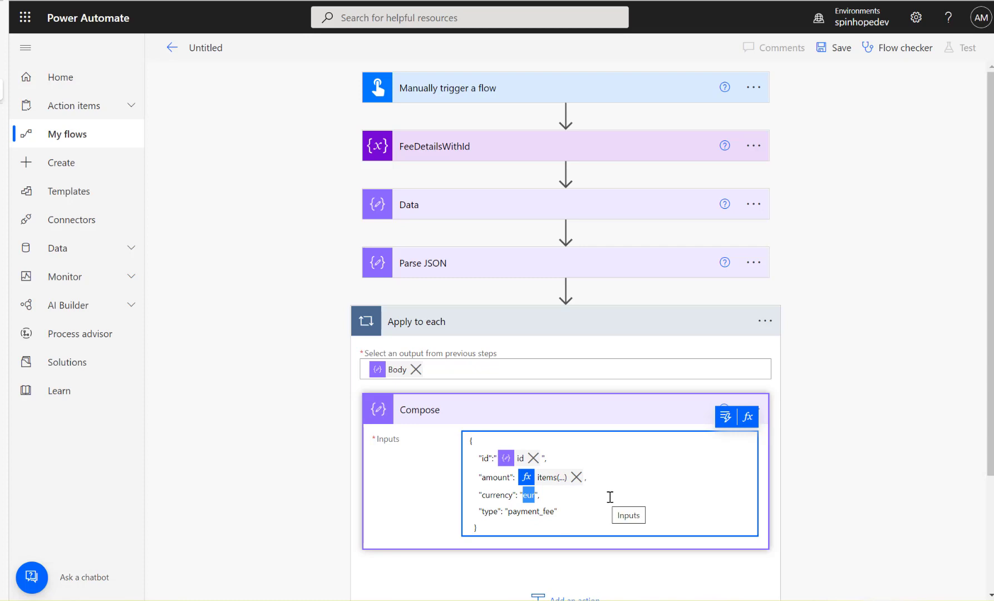
{"action": "left_click", "coordinate": [620, 477]}
{"action": "double_click", "coordinate": [529, 495]}
{"action": "left_click", "coordinate": [748, 415]}
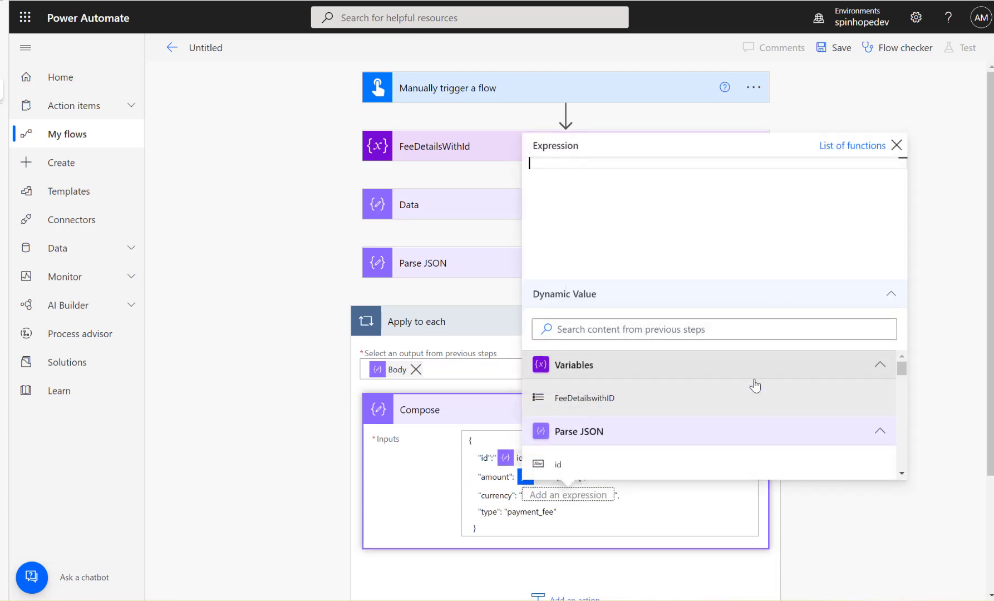
{"action": "type", "text": "items('Apply_to_each')['fee_details'][0]['currency']"}
{"action": "double_click", "coordinate": [745, 163]}
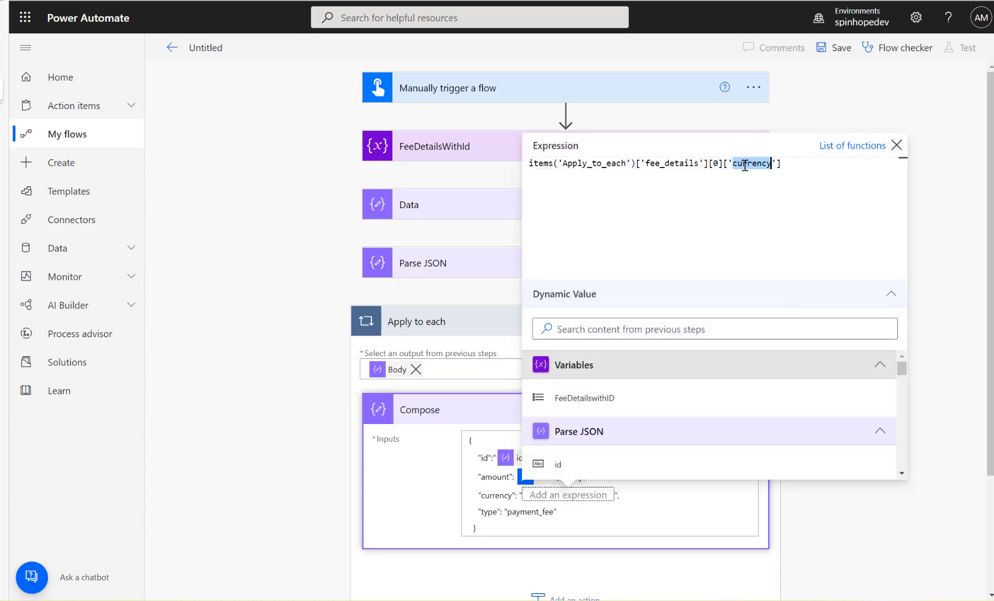
{"action": "left_click_drag", "start_coordinate": [722, 164], "coordinate": [457, 167]}
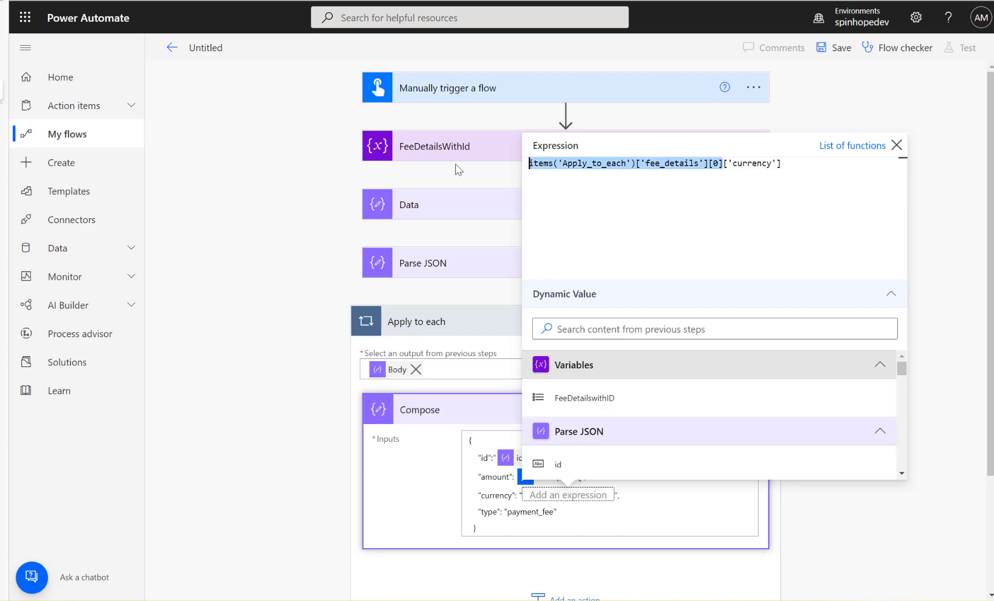
{"action": "left_click", "coordinate": [964, 417]}
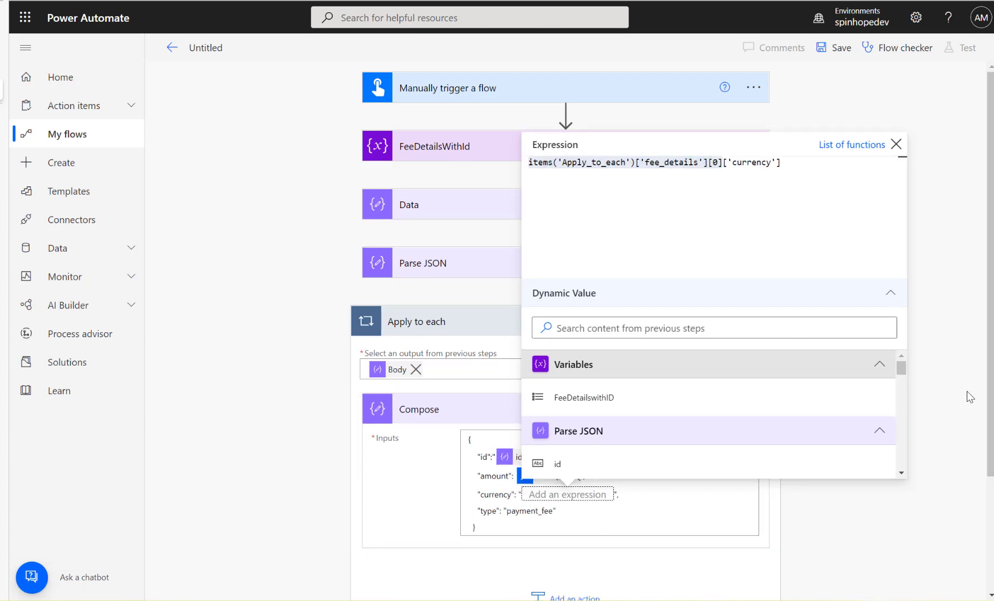
{"action": "left_click", "coordinate": [967, 390]}
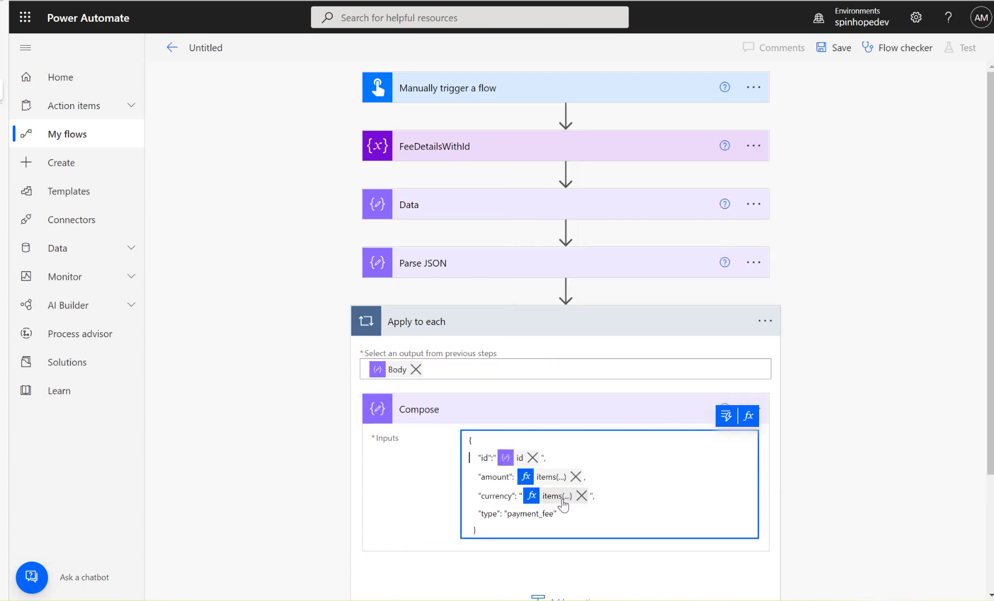
Replace the payment_fee value in the Compose inputs with the expression items('Apply_to_each')['fee_details'][0]['type'], keeping the surrounding quotes
{"action": "double_click", "coordinate": [522, 516]}
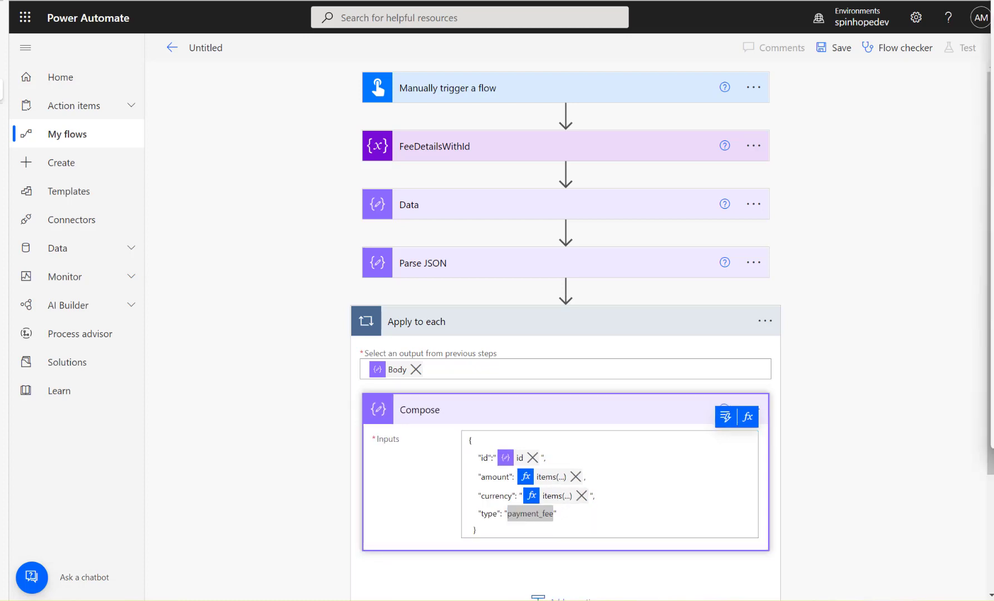
{"action": "double_click", "coordinate": [526, 517]}
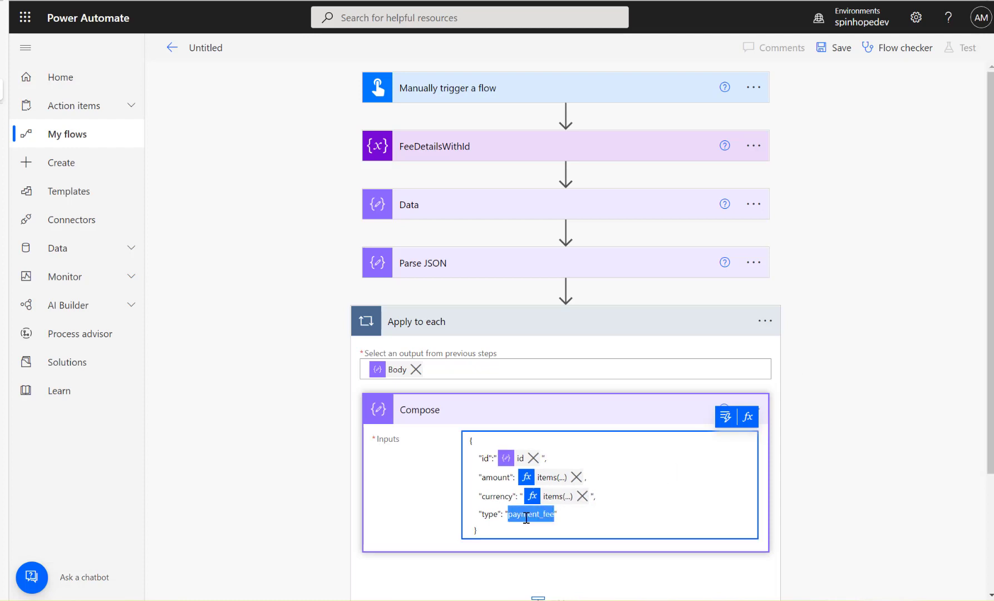
{"action": "left_click", "coordinate": [748, 417]}
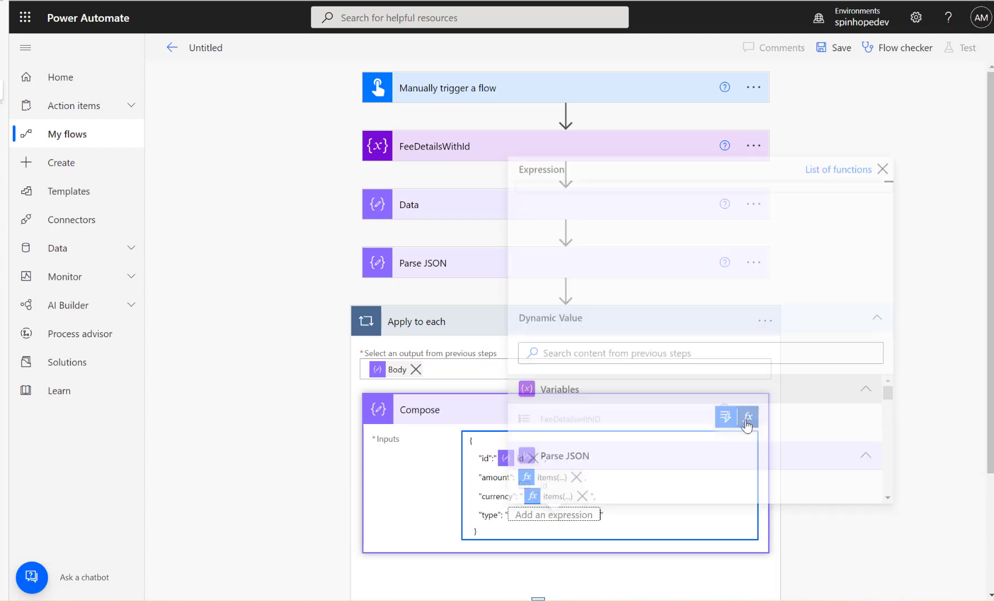
{"action": "type", "text": "items('Apply_to_each')['fee_details'][0]['type']"}
{"action": "left_click", "coordinate": [929, 265]}
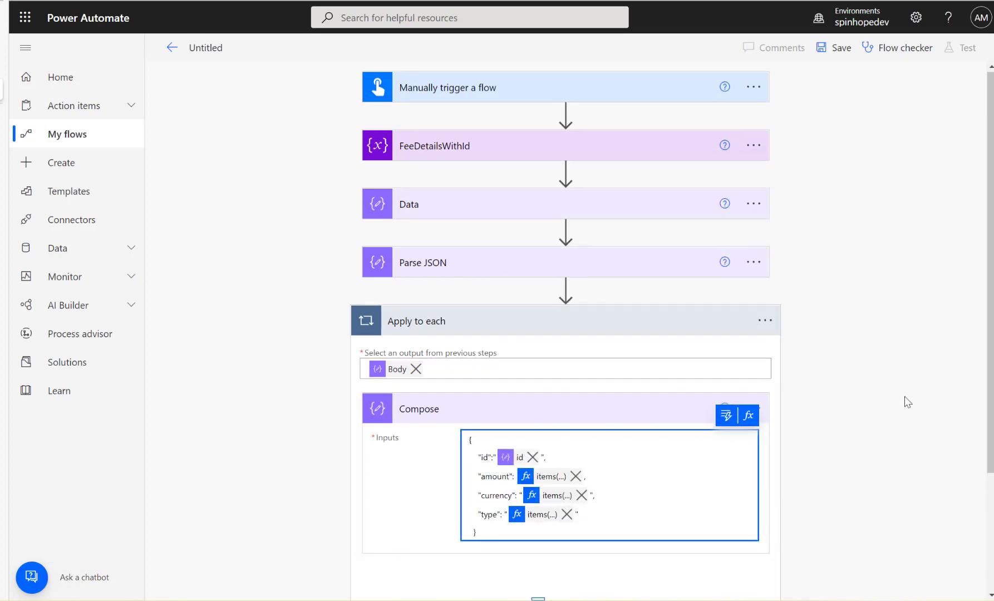
Examine the fee_details arrays of the records in the Data action's inputs, including the last record
{"action": "scroll", "coordinate": [910, 402], "scroll_direction": "down", "scroll_amount": 3}
{"action": "scroll", "coordinate": [707, 336], "scroll_direction": "up", "scroll_amount": 3}
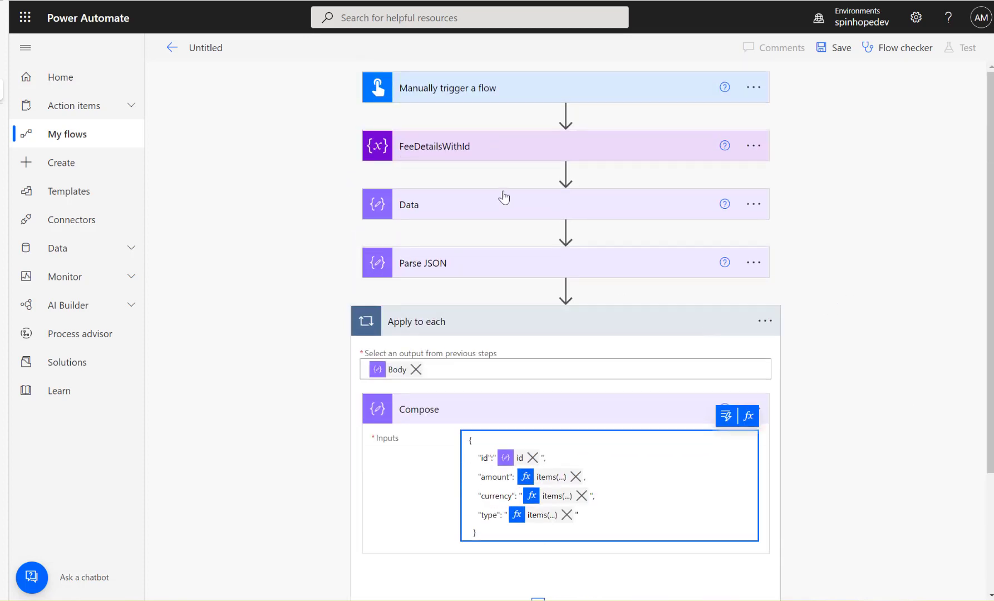
{"action": "left_click", "coordinate": [471, 268]}
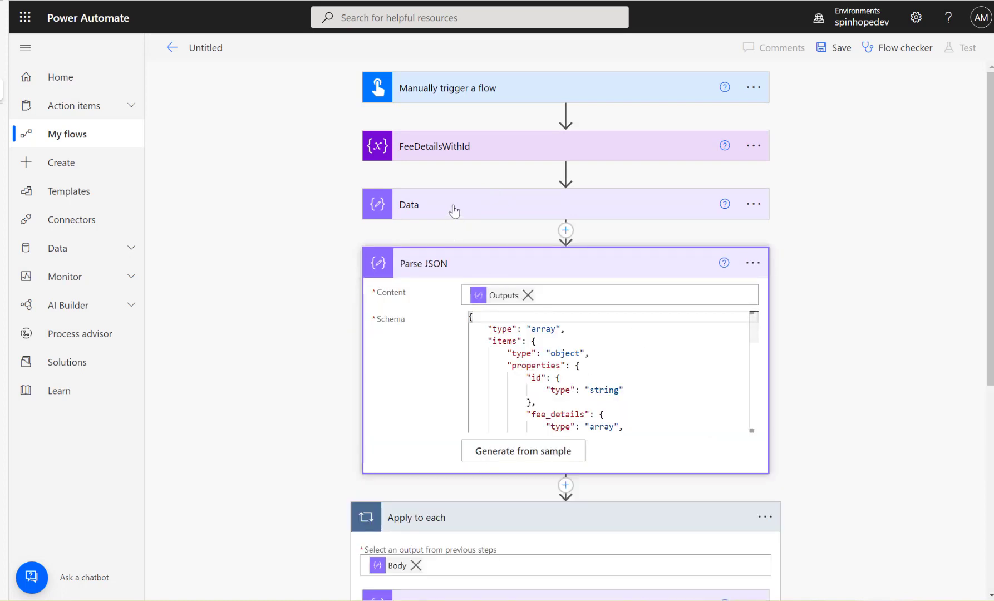
{"action": "left_click", "coordinate": [454, 209]}
{"action": "scroll", "coordinate": [548, 332], "scroll_direction": "down", "scroll_amount": 5}
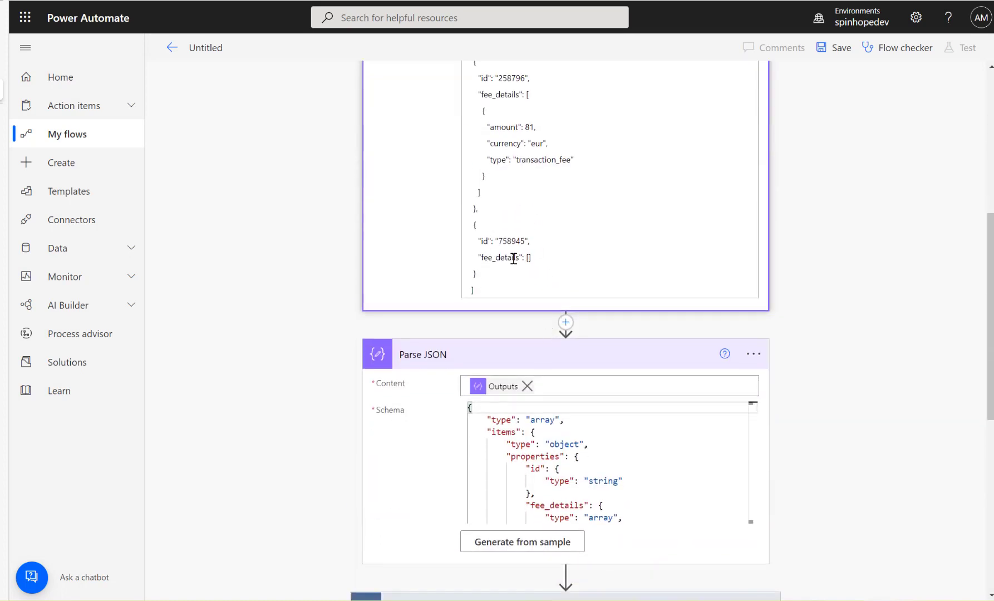
{"action": "left_click_drag", "start_coordinate": [513, 259], "coordinate": [571, 259]}
{"action": "scroll", "coordinate": [845, 330], "scroll_direction": "up", "scroll_amount": 6}
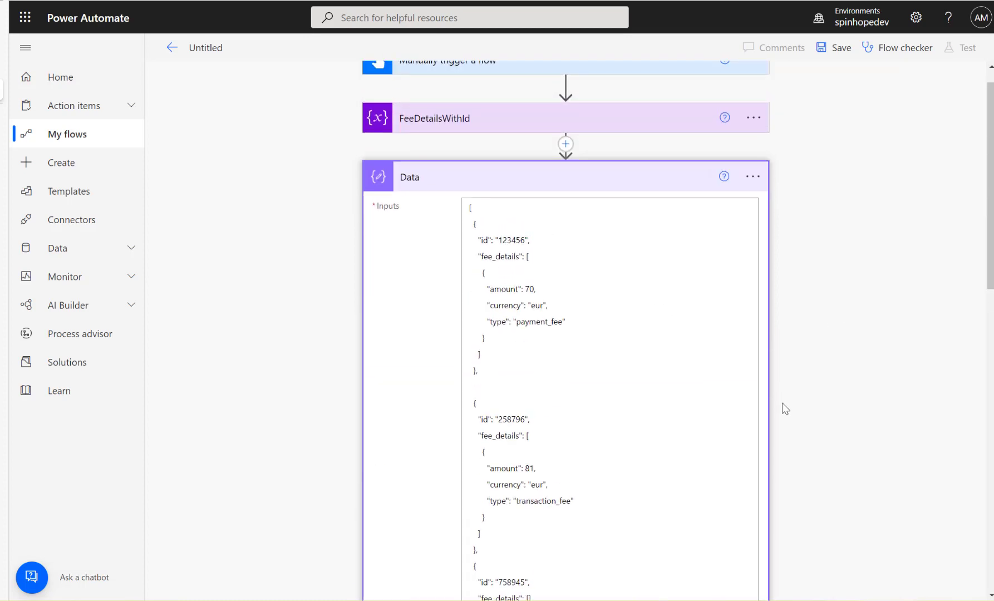
{"action": "left_click", "coordinate": [517, 182]}
{"action": "scroll", "coordinate": [689, 525], "scroll_direction": "down", "scroll_amount": 6}
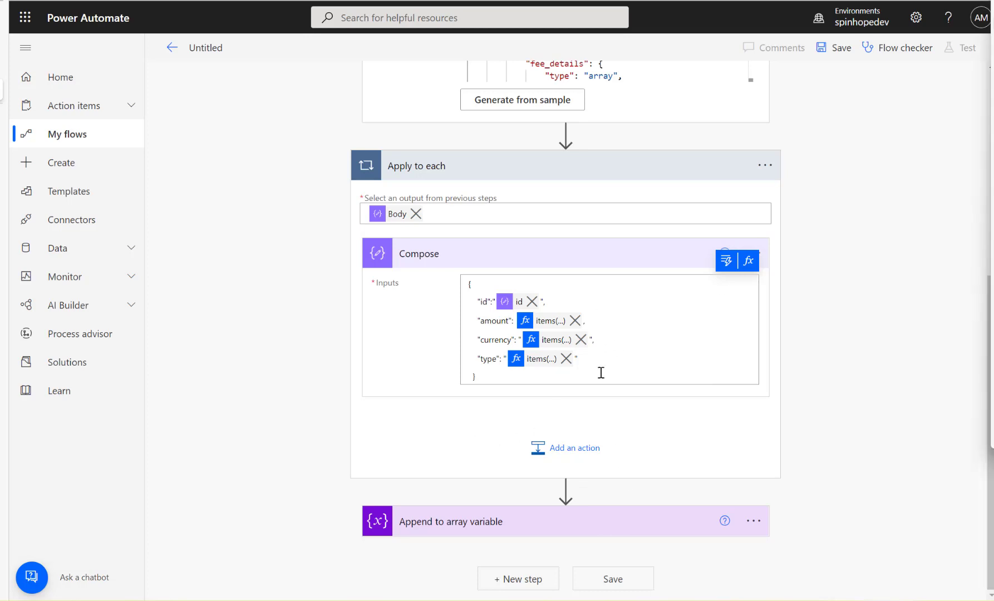
Add a Condition control after Compose inside the Apply to each loop
{"action": "left_click", "coordinate": [571, 456]}
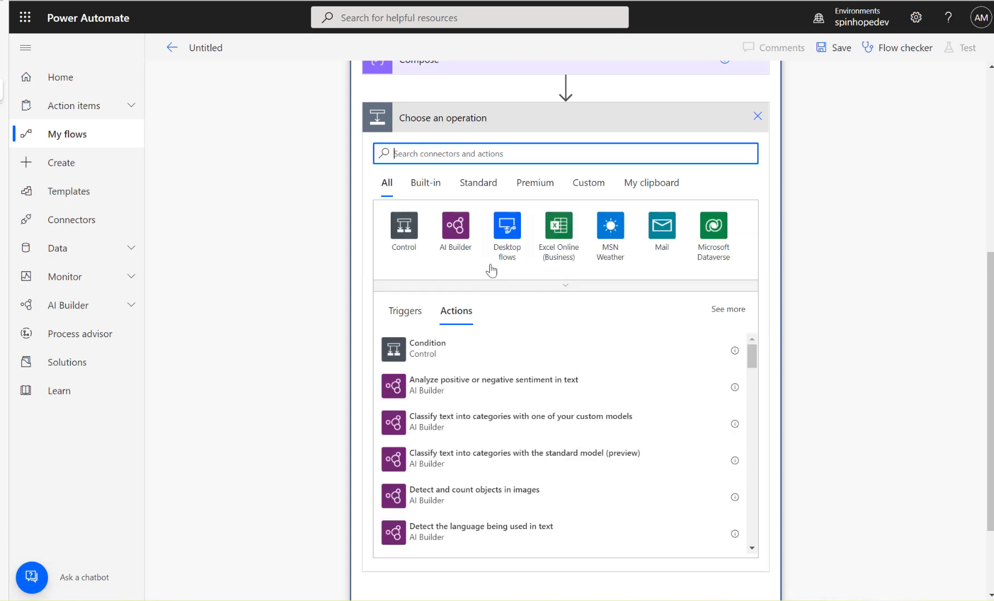
{"action": "left_click", "coordinate": [403, 230]}
{"action": "left_click", "coordinate": [402, 228]}
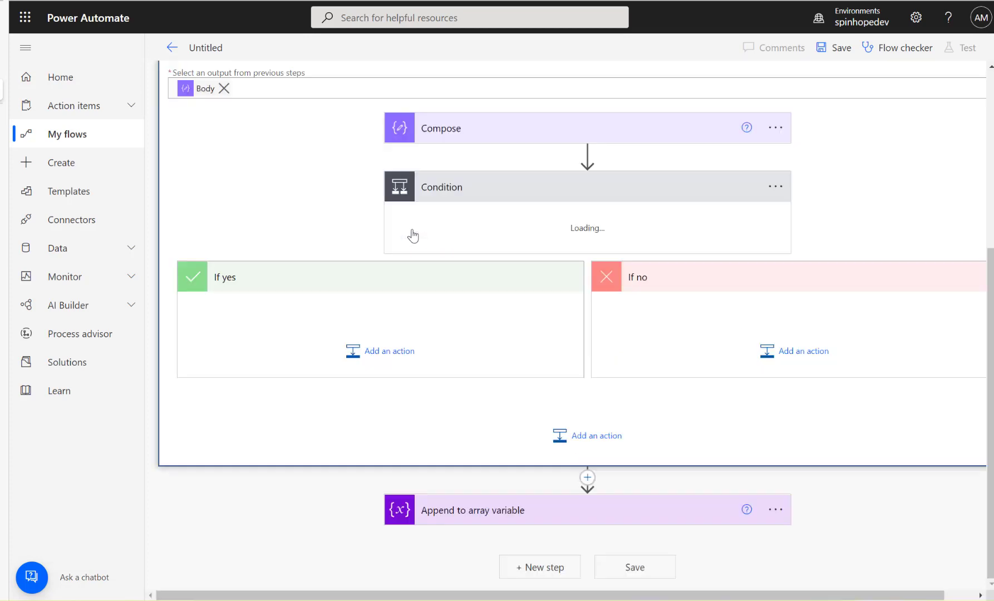
Set the condition's first value to the expression length(items('Apply_to_each')['fee_details'])
{"action": "left_click", "coordinate": [463, 203]}
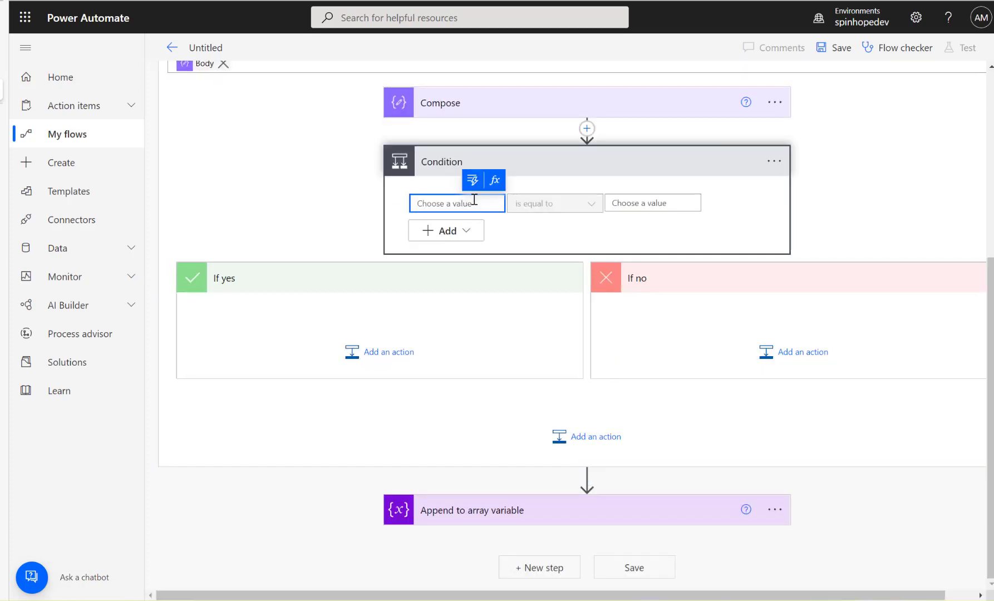
{"action": "left_click", "coordinate": [494, 181]}
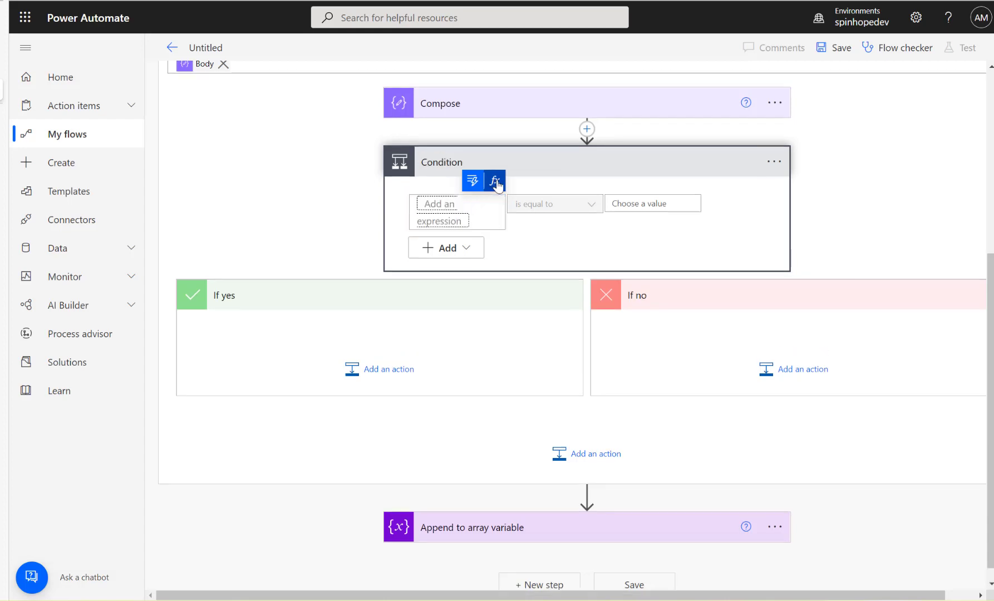
{"action": "type", "text": "length(items('Apply_to_each')['fee_details'])"}
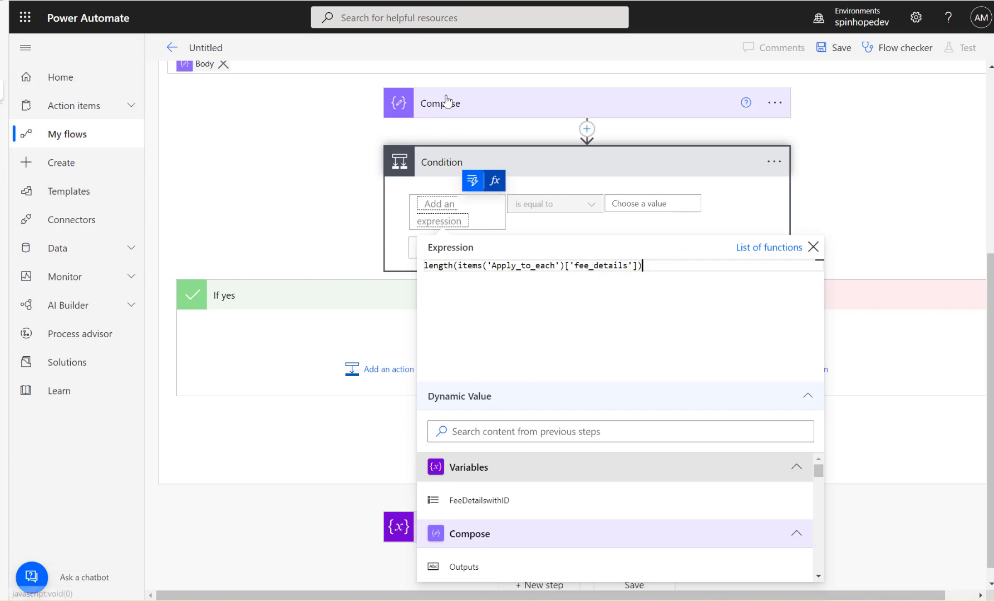
{"action": "scroll", "coordinate": [497, 156], "scroll_direction": "up", "scroll_amount": 2}
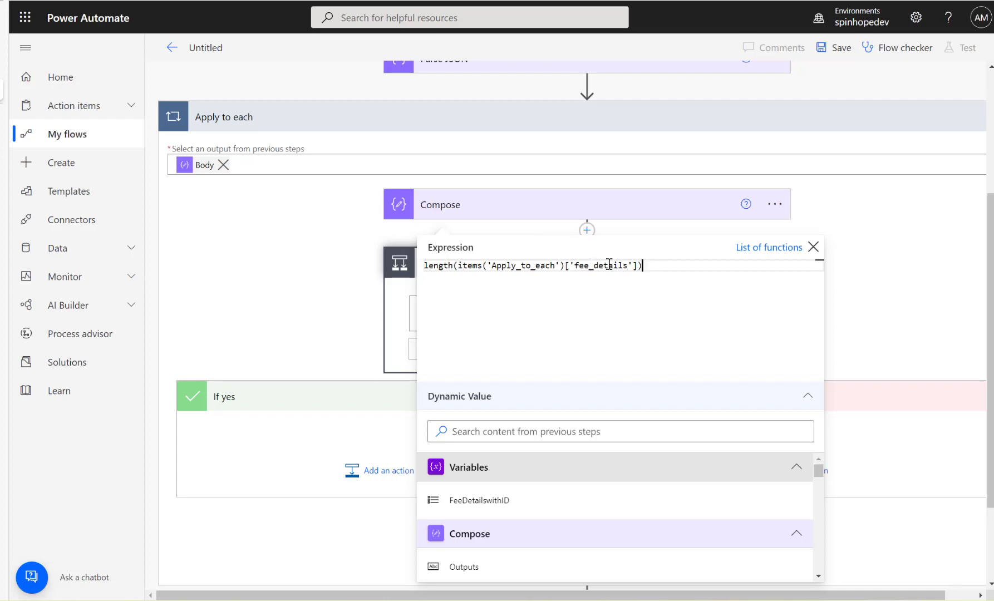
{"action": "key", "text": "Return"}
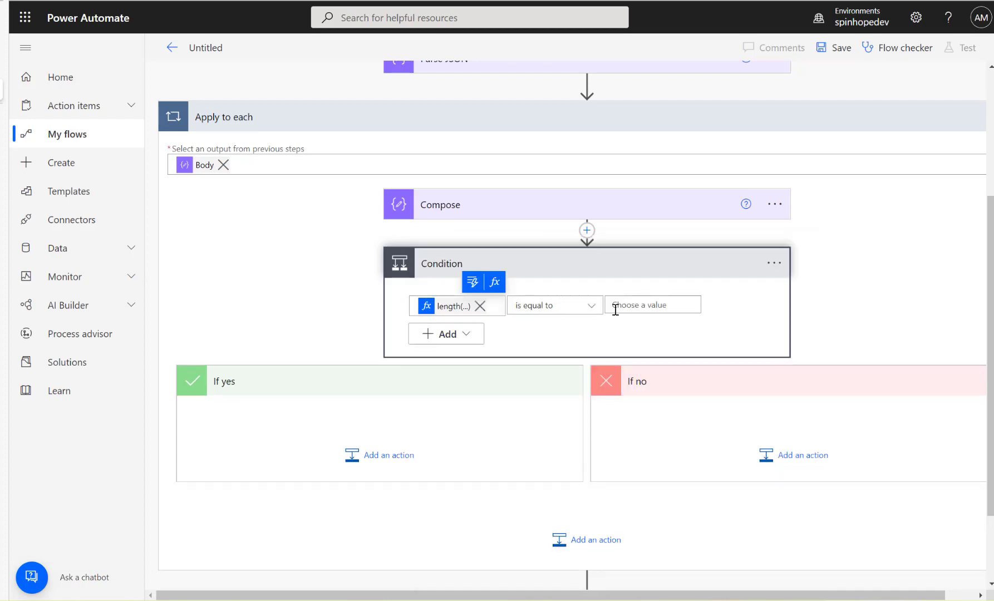
Complete the condition with the operator is greater than and the comparison value 0
{"action": "left_click", "coordinate": [587, 313]}
{"action": "left_click", "coordinate": [629, 410]}
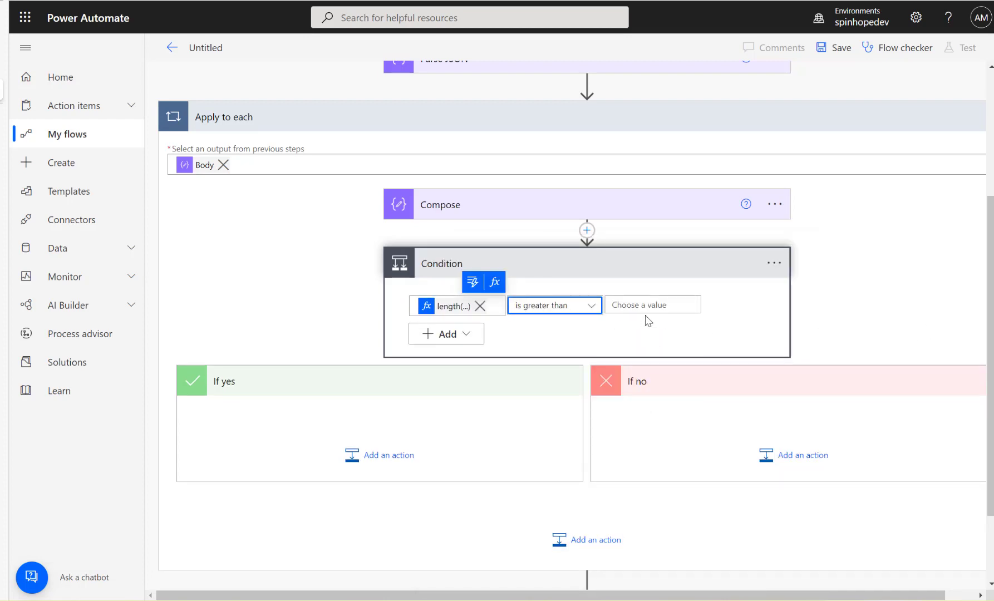
{"action": "left_click", "coordinate": [641, 307]}
{"action": "type", "text": "0"}
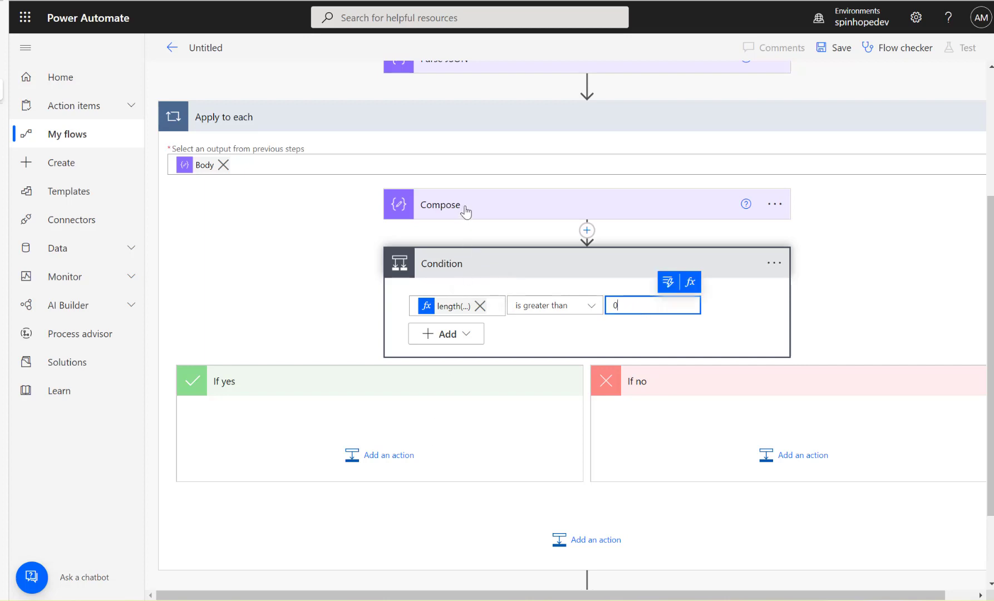
Try to move the Compose action from above the Condition into its If yes branch
{"action": "left_click_drag", "start_coordinate": [466, 212], "coordinate": [392, 420]}
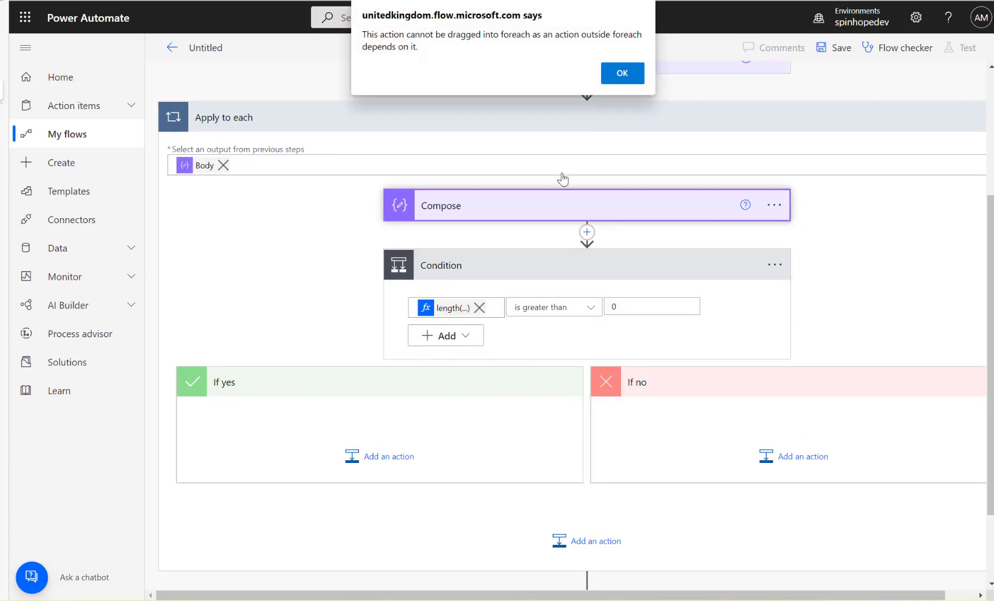
{"action": "left_click", "coordinate": [623, 73]}
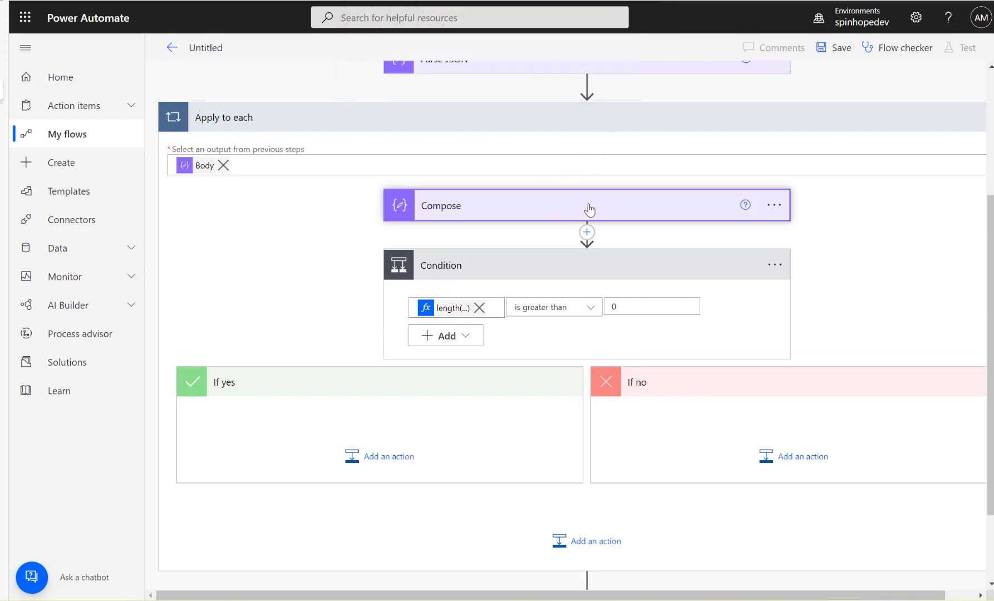
{"action": "left_click_drag", "start_coordinate": [590, 210], "coordinate": [589, 519]}
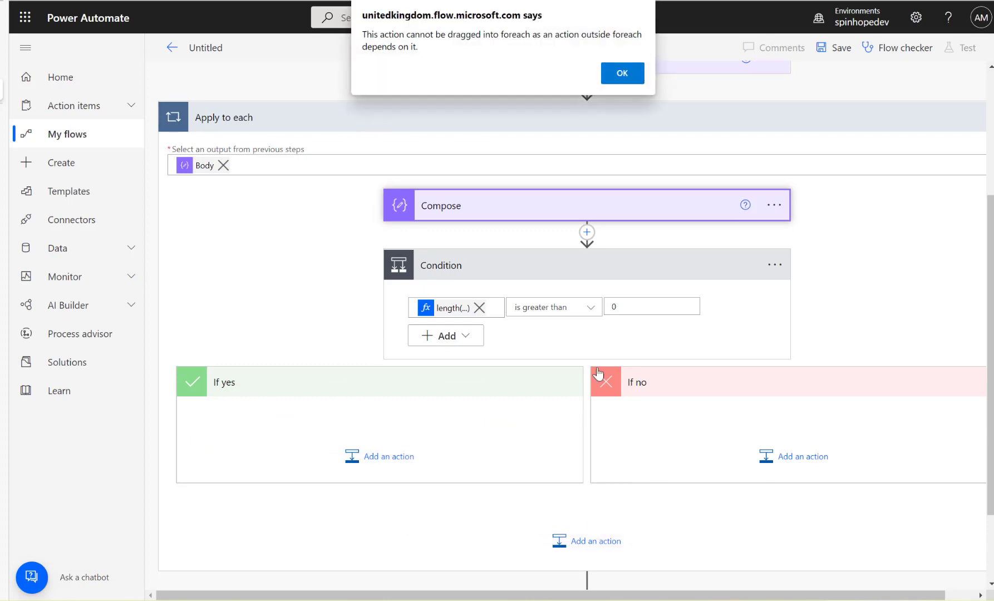
{"action": "left_click", "coordinate": [628, 74]}
Add a second Compose action inside the Apply to each loop, reorder the Condition above it, and expand the Condition
{"action": "left_click", "coordinate": [588, 232]}
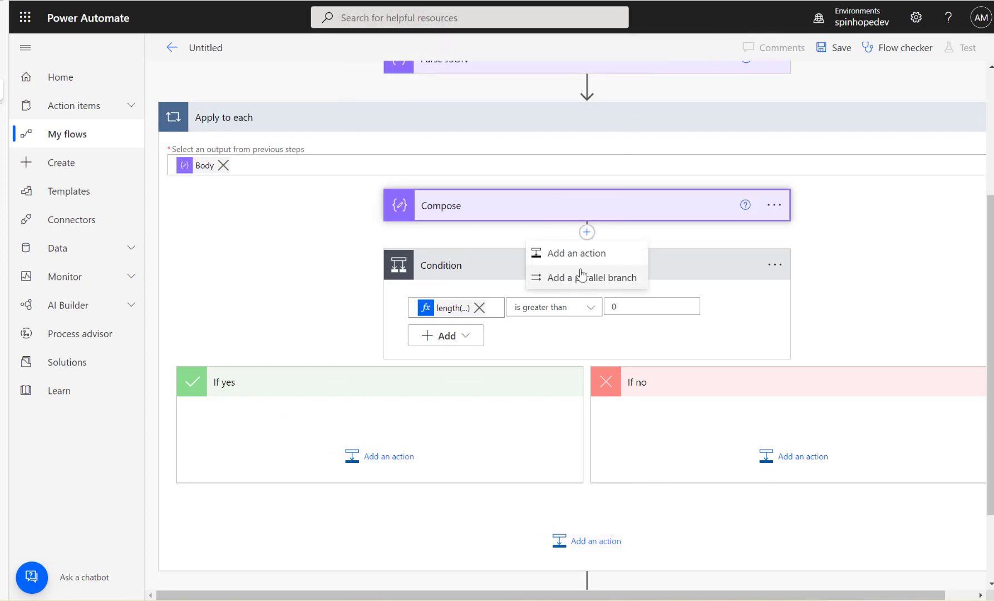
{"action": "left_click", "coordinate": [572, 254]}
{"action": "type", "text": "compose"}
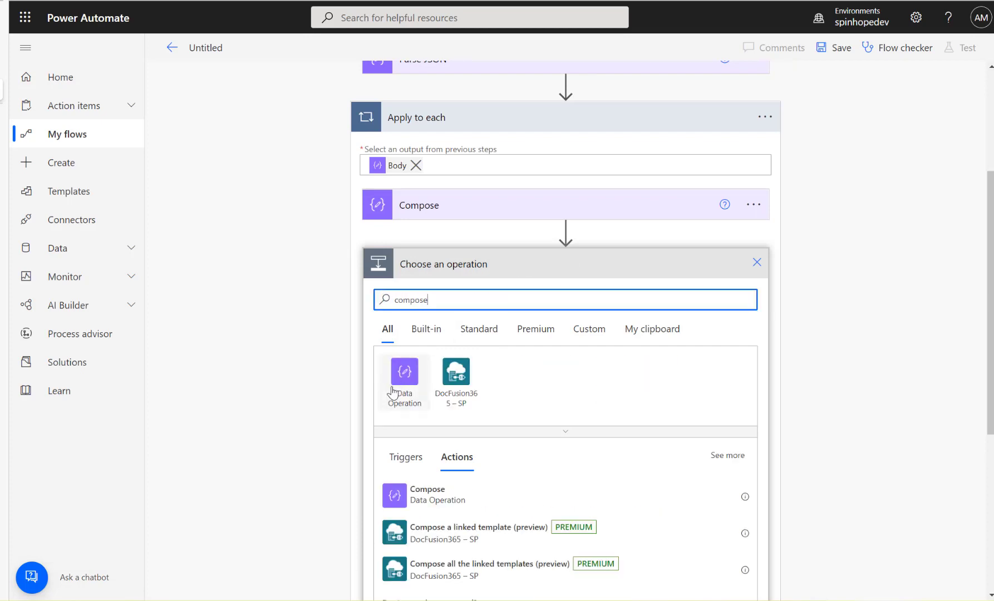
{"action": "left_click", "coordinate": [412, 381]}
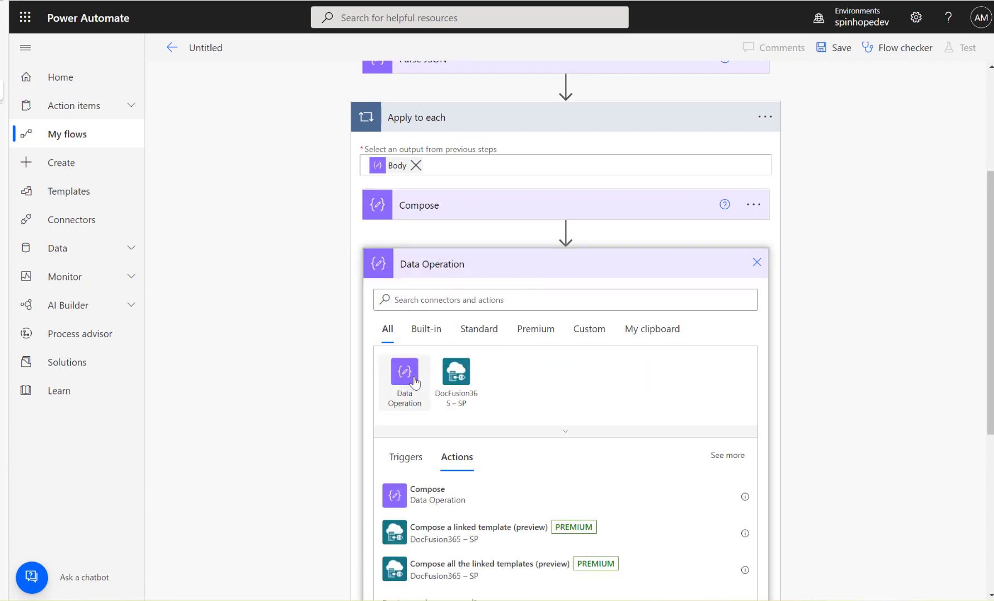
{"action": "left_click", "coordinate": [415, 374]}
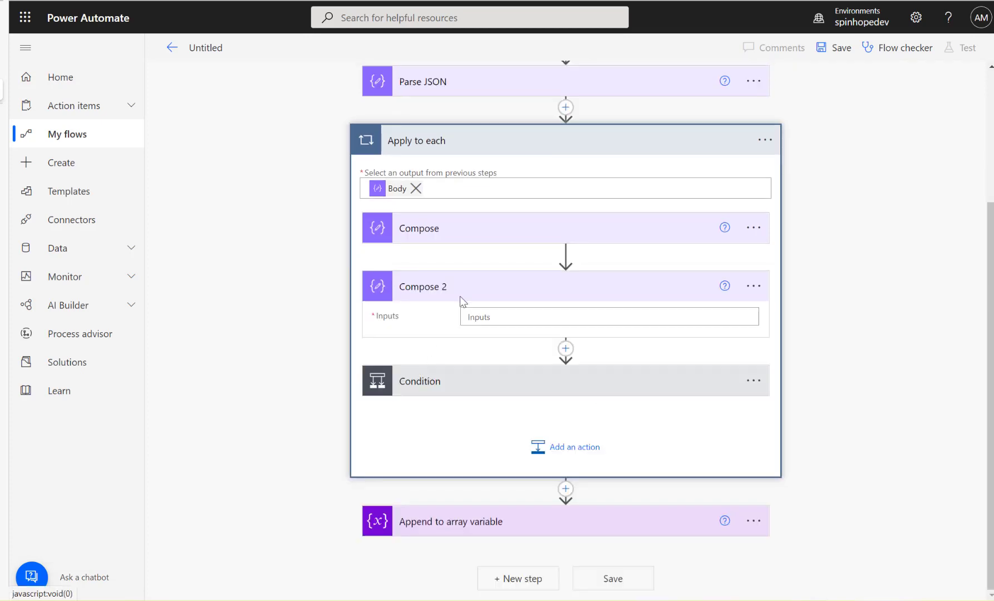
{"action": "left_click_drag", "start_coordinate": [546, 383], "coordinate": [559, 264]}
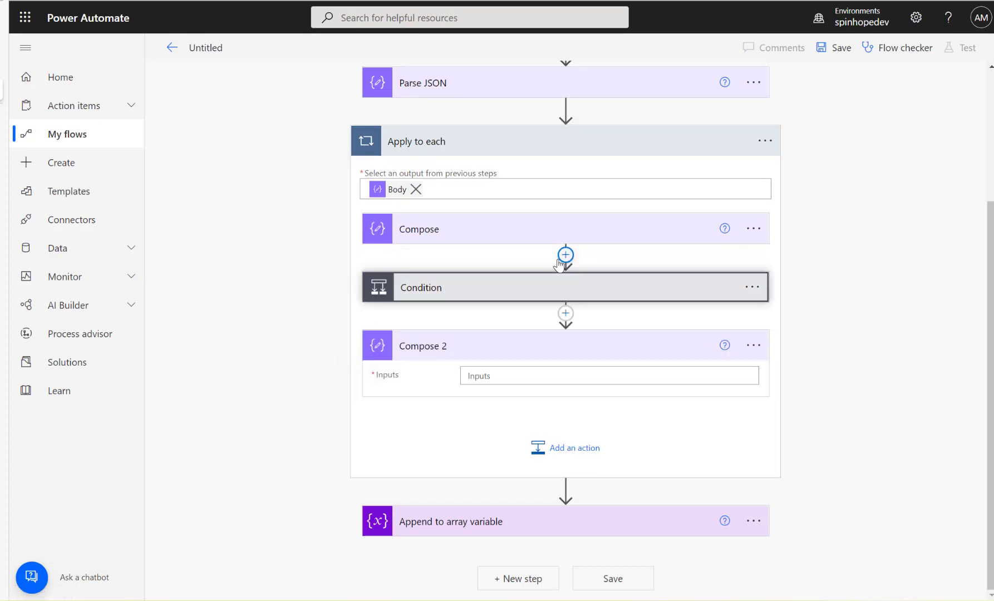
{"action": "left_click", "coordinate": [509, 293]}
Retry moving the original Compose action into the expanded Condition's If yes branch
{"action": "left_click_drag", "start_coordinate": [457, 231], "coordinate": [373, 462]}
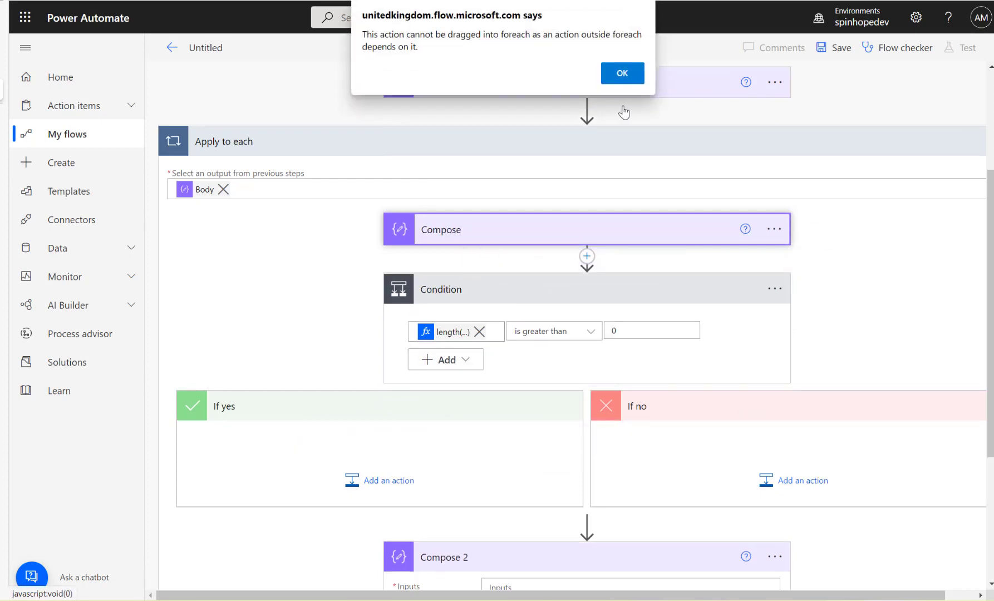
{"action": "left_click", "coordinate": [622, 70]}
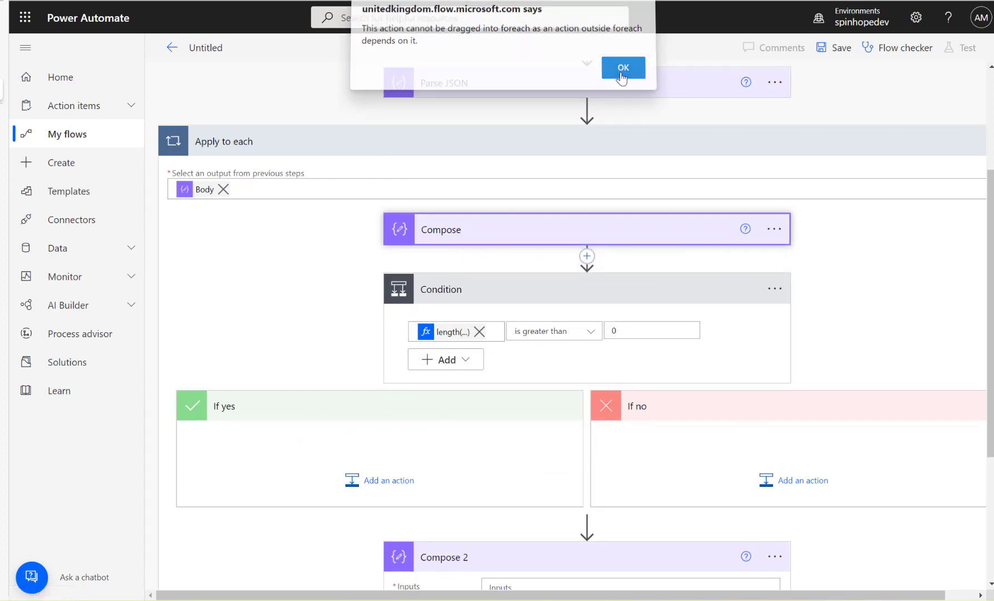
Copy the entire inputs of the original Compose action into the inputs of Compose 2
{"action": "left_click", "coordinate": [498, 238]}
{"action": "left_click", "coordinate": [646, 298]}
{"action": "key", "text": "ctrl+a"}
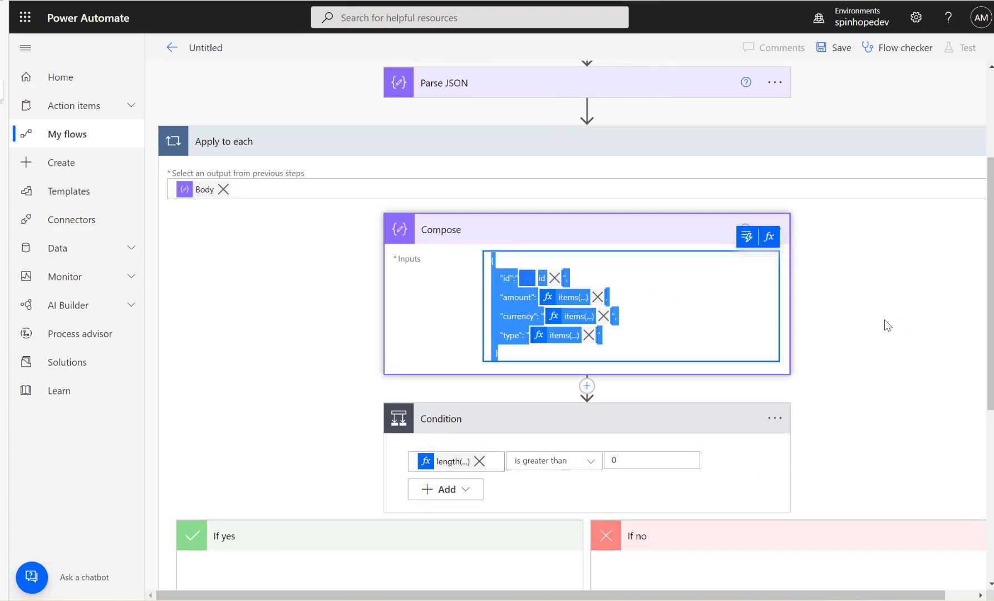
{"action": "scroll", "coordinate": [887, 326], "scroll_direction": "down", "scroll_amount": 3}
{"action": "left_click", "coordinate": [522, 530]}
{"action": "key", "text": "ctrl+v"}
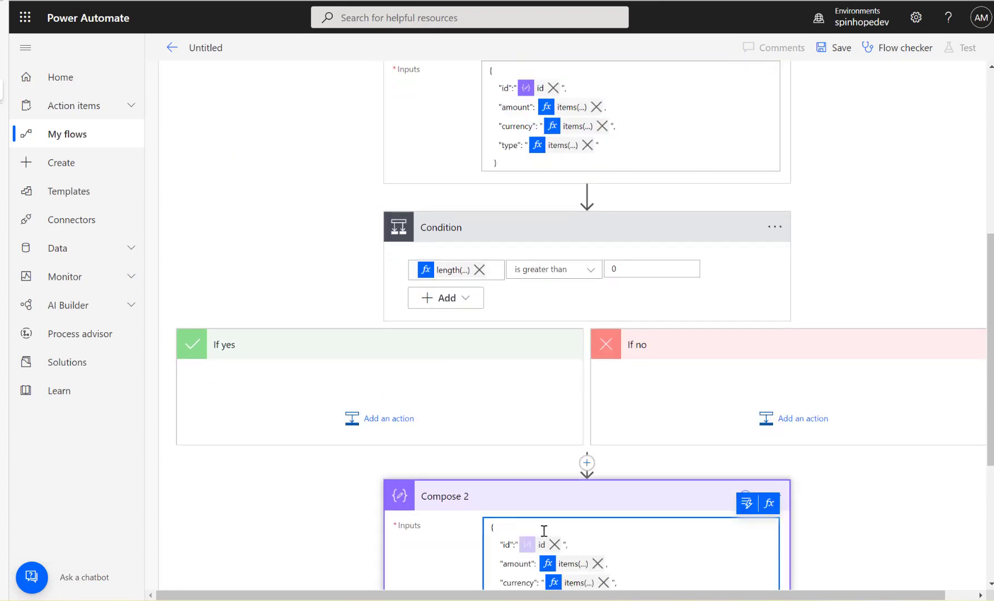
Move the Compose 2 action from below the Condition into its If yes branch
{"action": "left_click_drag", "start_coordinate": [510, 485], "coordinate": [384, 381]}
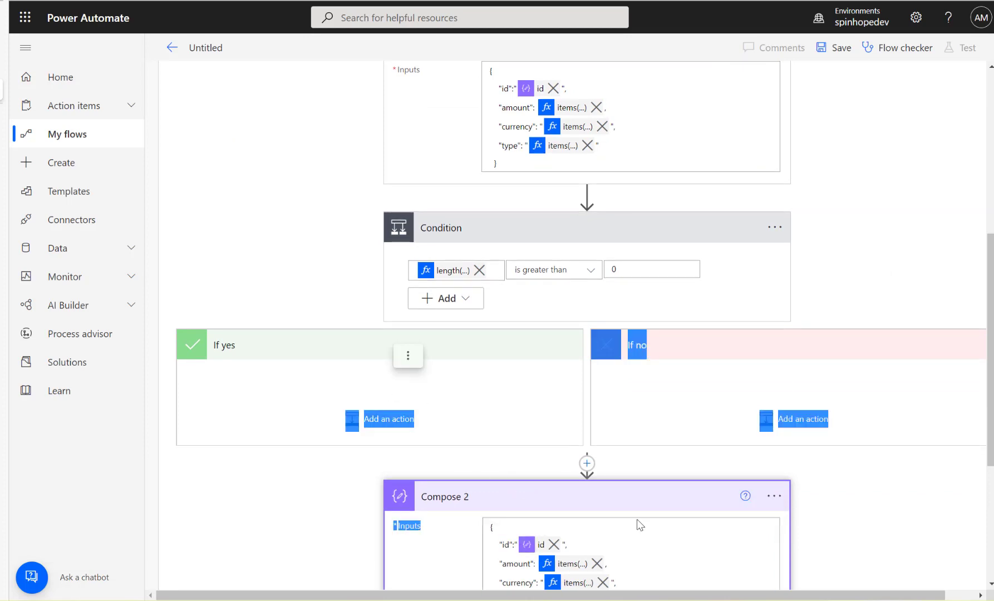
{"action": "left_click", "coordinate": [579, 498]}
{"action": "left_click", "coordinate": [566, 501]}
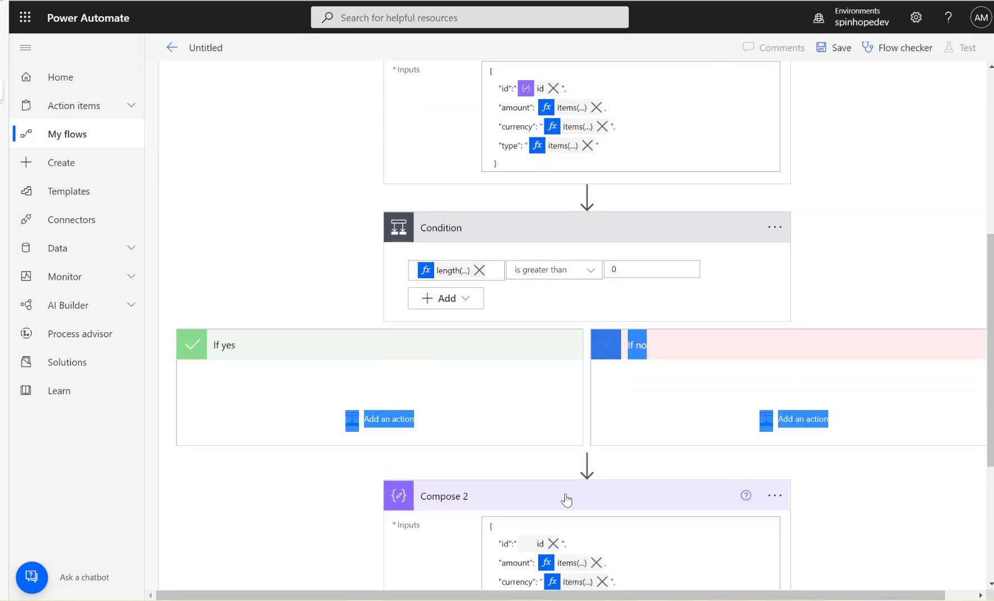
{"action": "left_click_drag", "start_coordinate": [573, 502], "coordinate": [397, 386]}
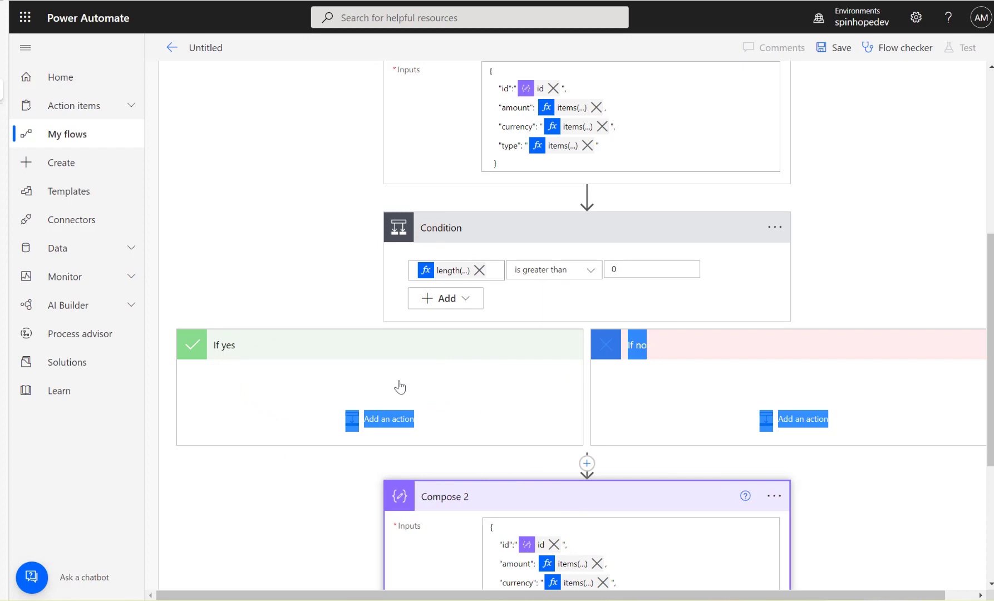
{"action": "left_click", "coordinate": [535, 455]}
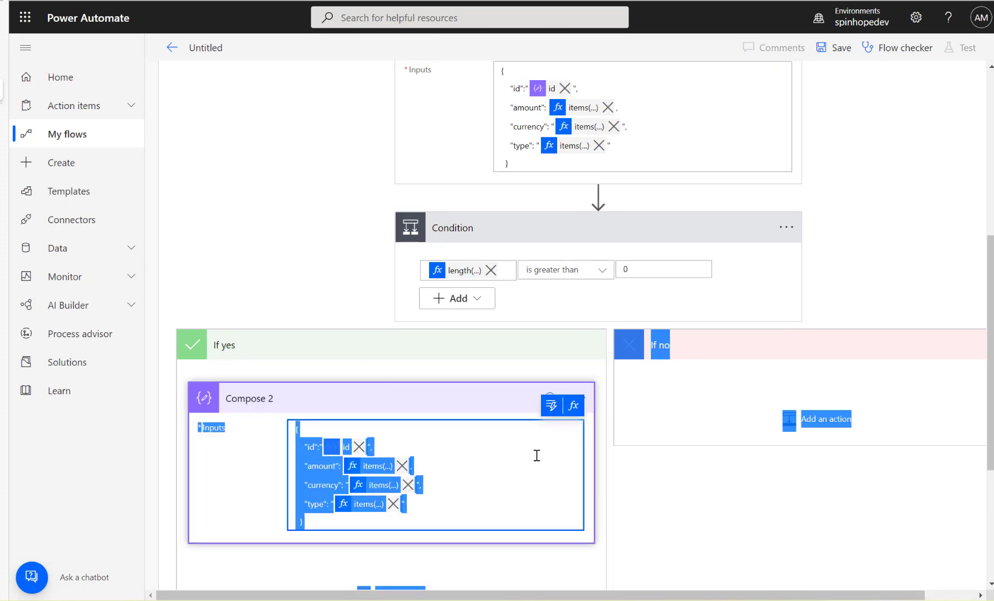
Delete the original Compose action above the Condition
{"action": "left_click", "coordinate": [292, 240]}
{"action": "scroll", "coordinate": [715, 184], "scroll_direction": "up", "scroll_amount": 3}
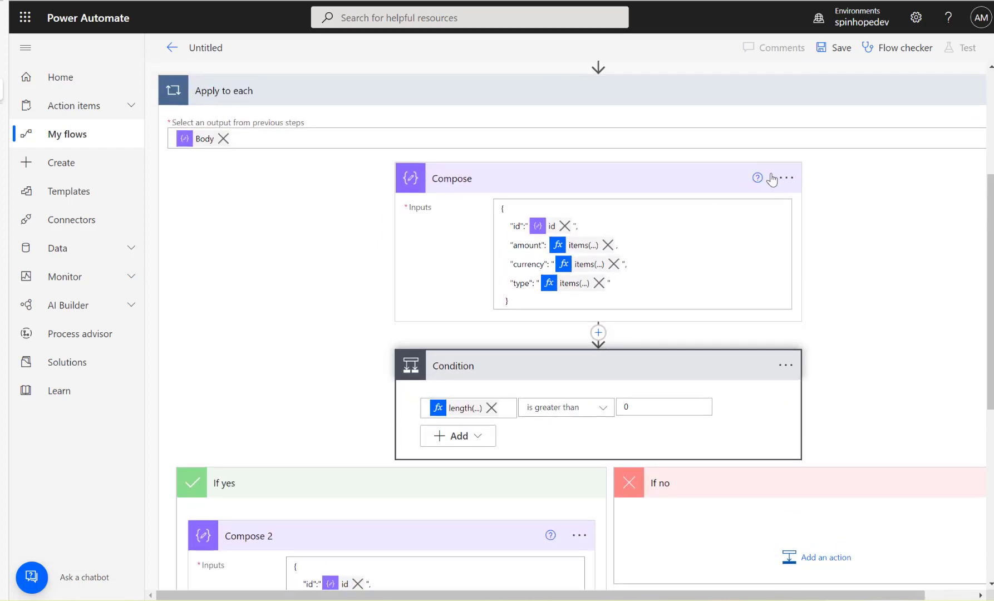
{"action": "left_click", "coordinate": [786, 178]}
{"action": "left_click", "coordinate": [866, 347]}
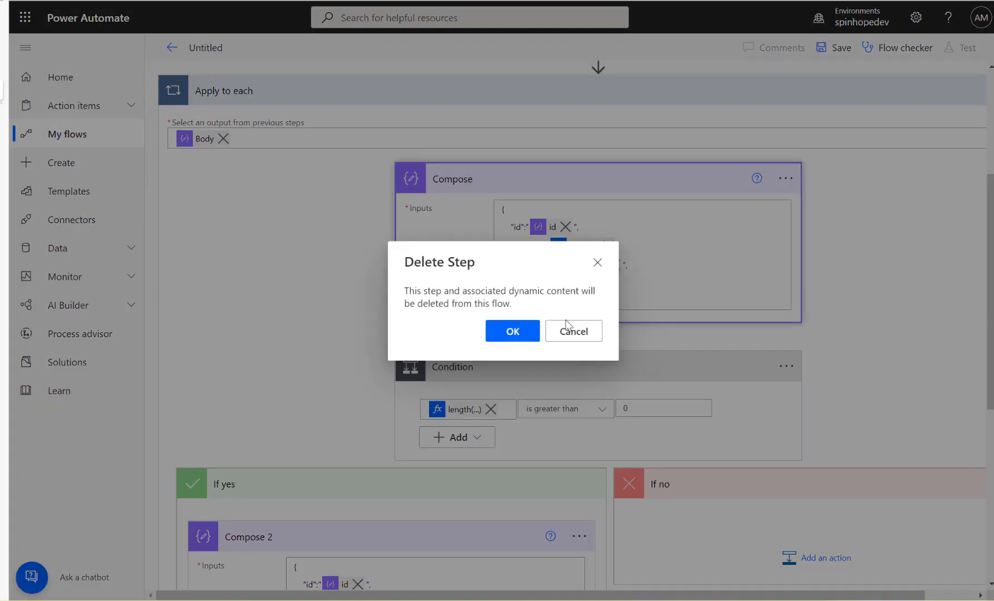
{"action": "left_click", "coordinate": [510, 331]}
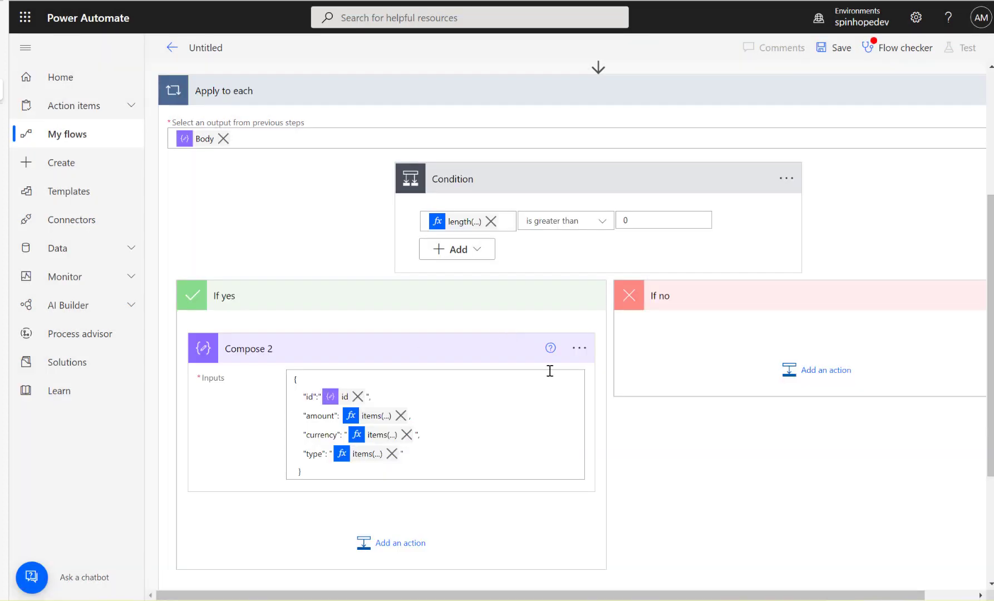
Rename the Compose 2 action in the If yes branch as Each Array
{"action": "left_click", "coordinate": [579, 348]}
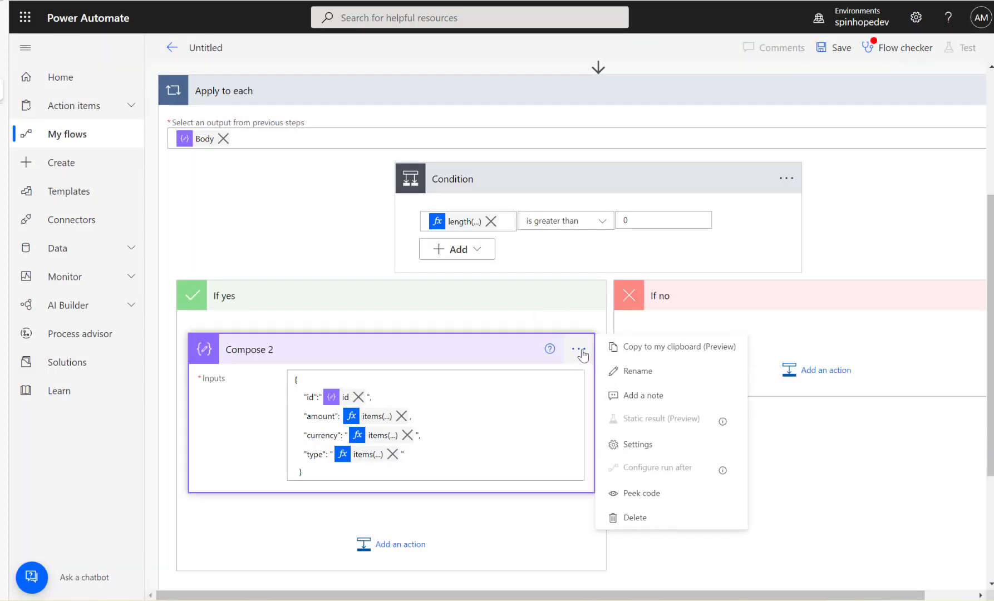
{"action": "left_click", "coordinate": [635, 371]}
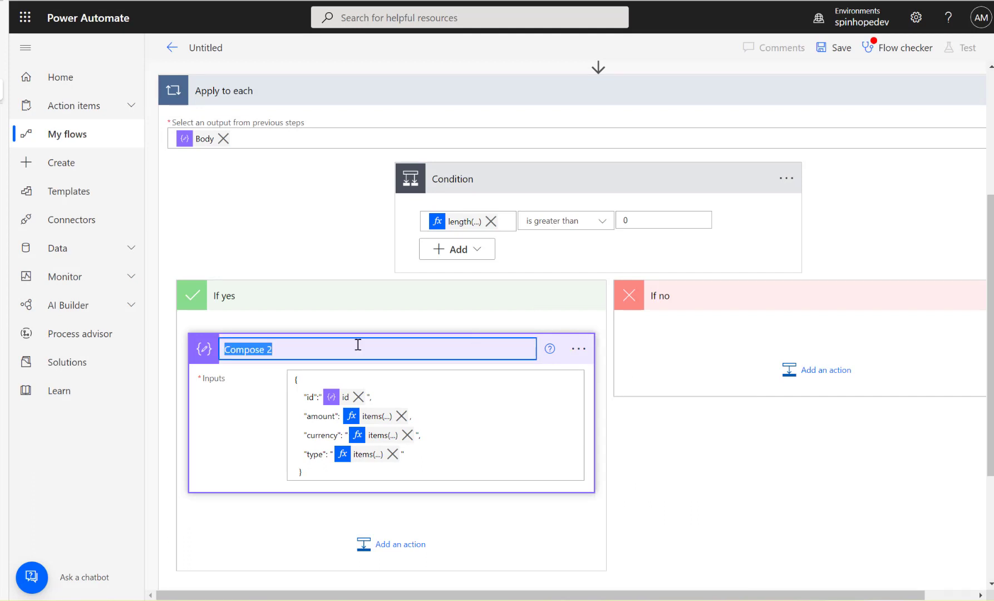
{"action": "type", "text": "Each Array"}
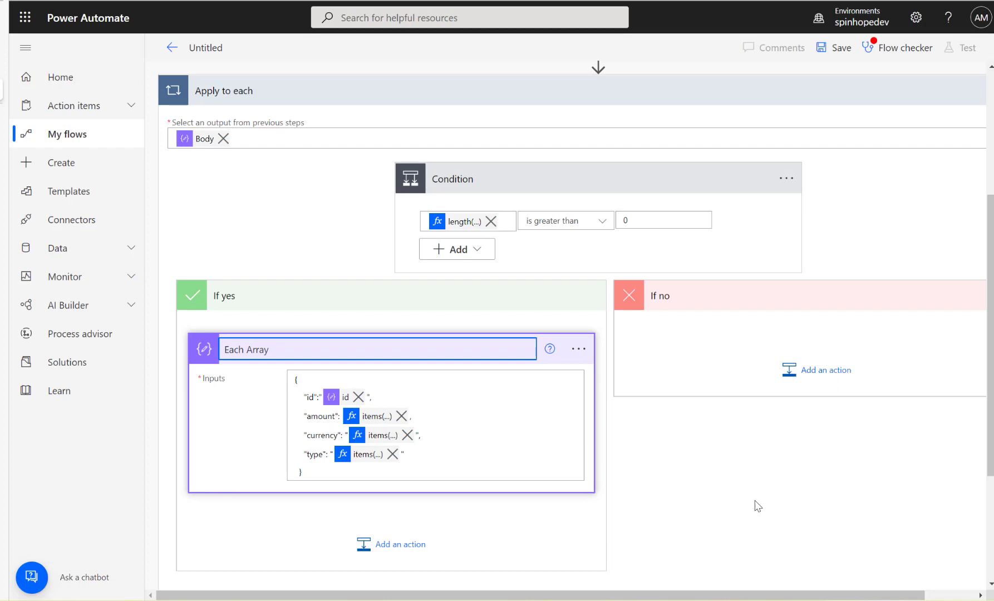
{"action": "left_click", "coordinate": [757, 507]}
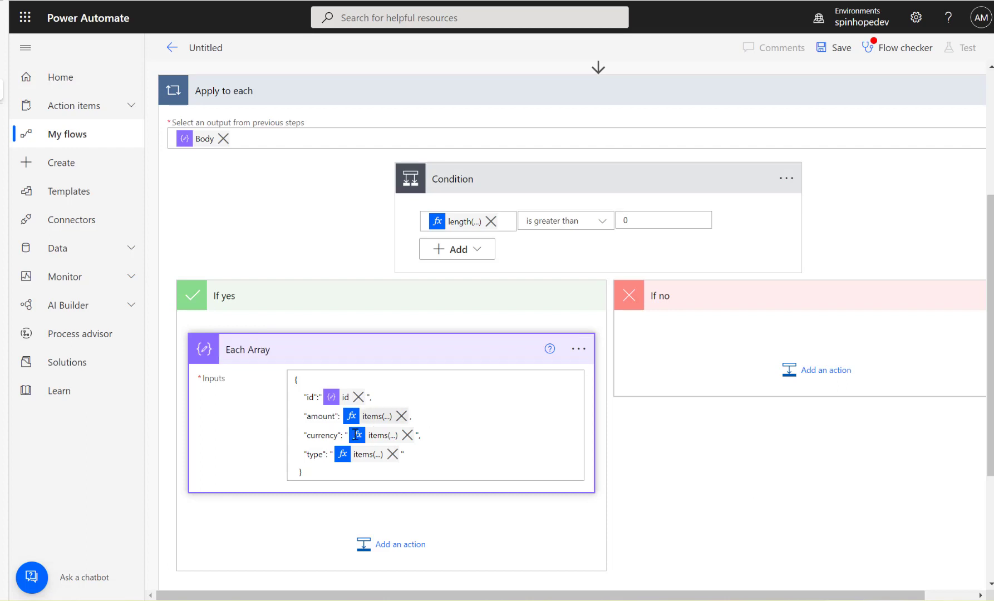
Add an Append to array variable action after Each Array in the If yes branch, targeting the FeeDetailswithID variable
{"action": "left_click", "coordinate": [385, 546]}
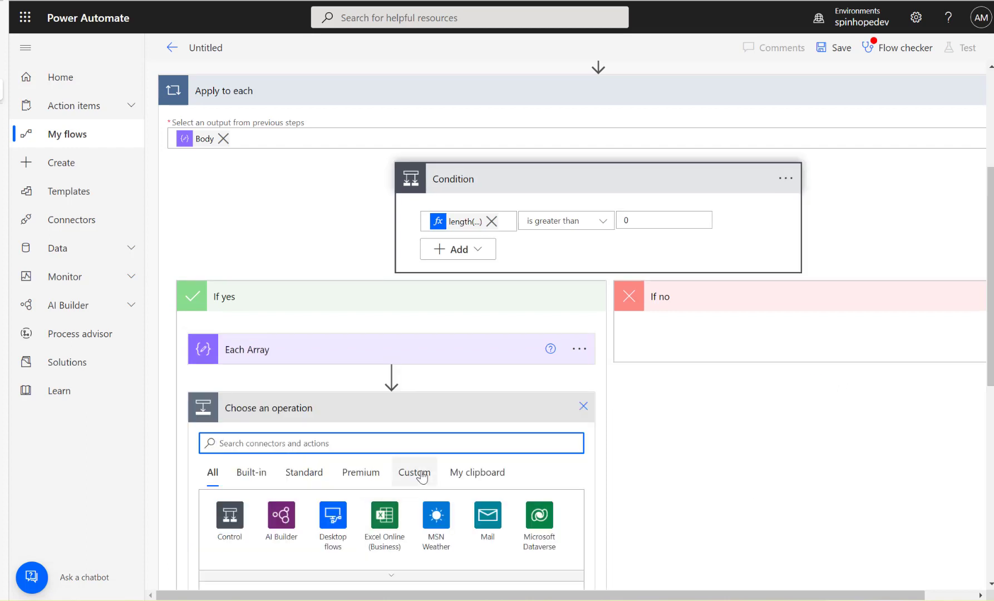
{"action": "type", "text": "append"}
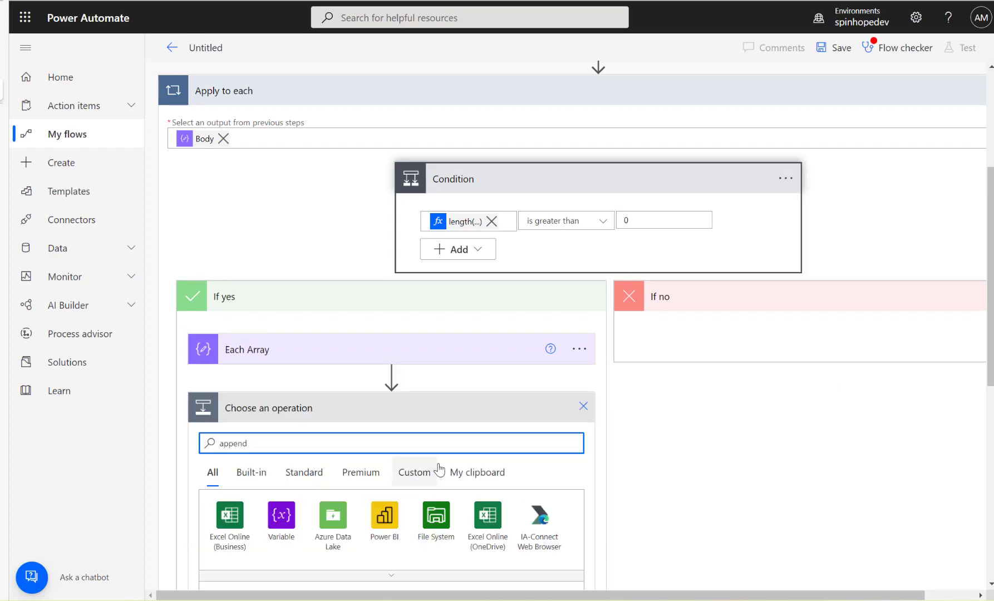
{"action": "left_click", "coordinate": [293, 529]}
{"action": "scroll", "coordinate": [362, 393], "scroll_direction": "down", "scroll_amount": 2}
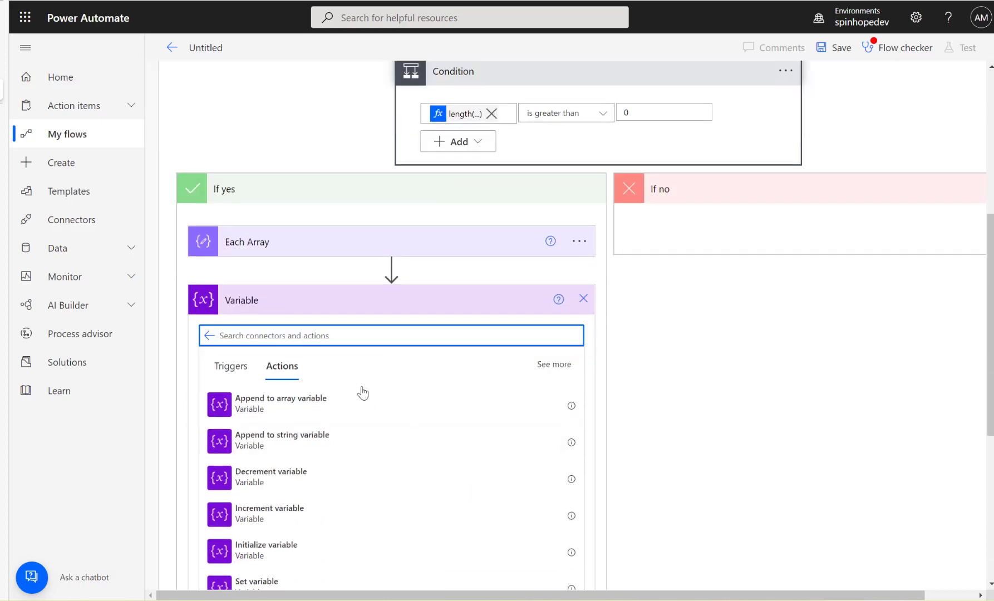
{"action": "left_click", "coordinate": [309, 409]}
{"action": "left_click", "coordinate": [403, 334]}
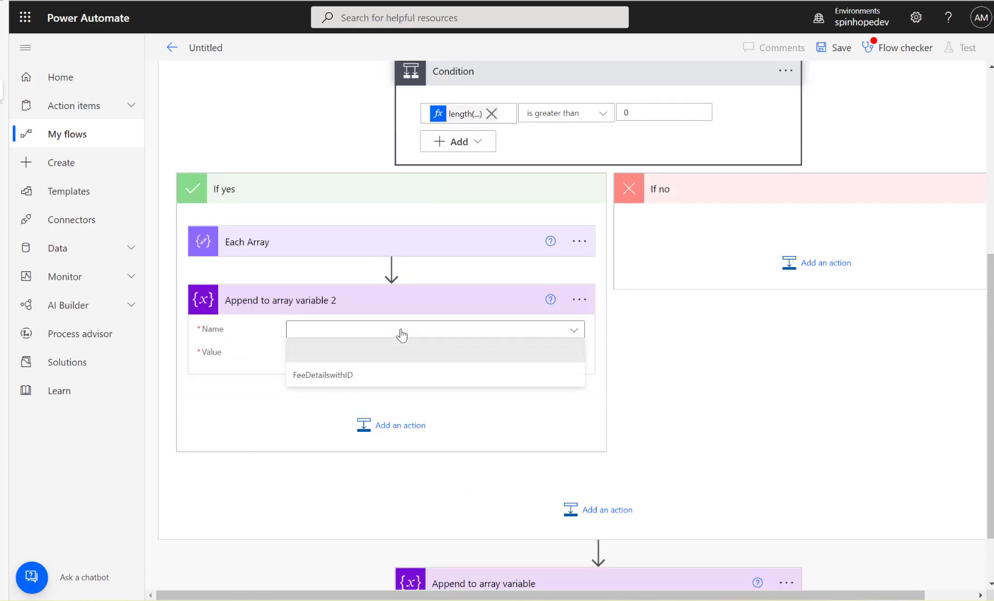
{"action": "left_click", "coordinate": [348, 377]}
Set the value appended to FeeDetailswithID in the If yes branch to the Outputs of Each Array
{"action": "left_click", "coordinate": [373, 352]}
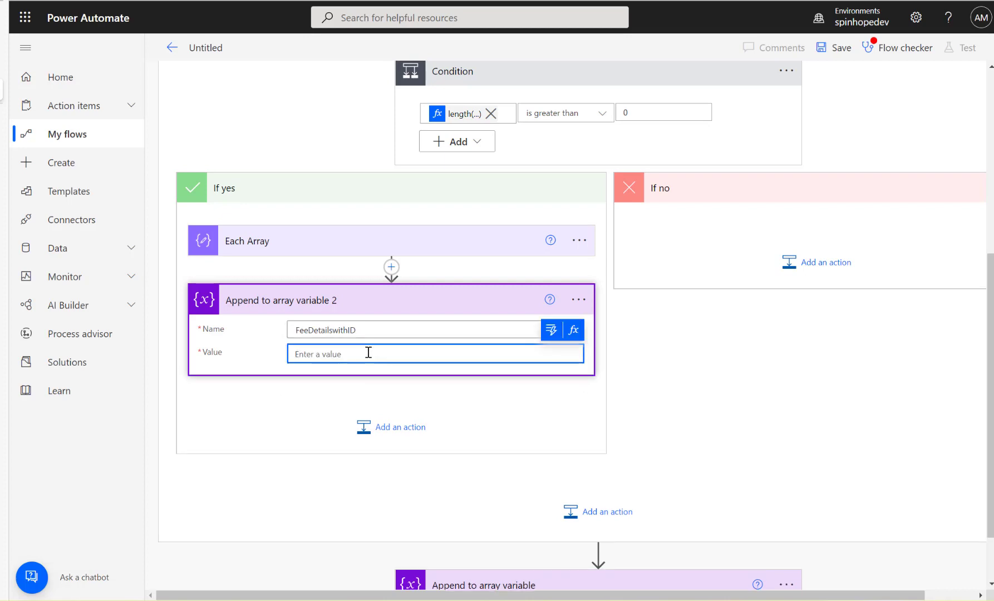
{"action": "left_click", "coordinate": [375, 236]}
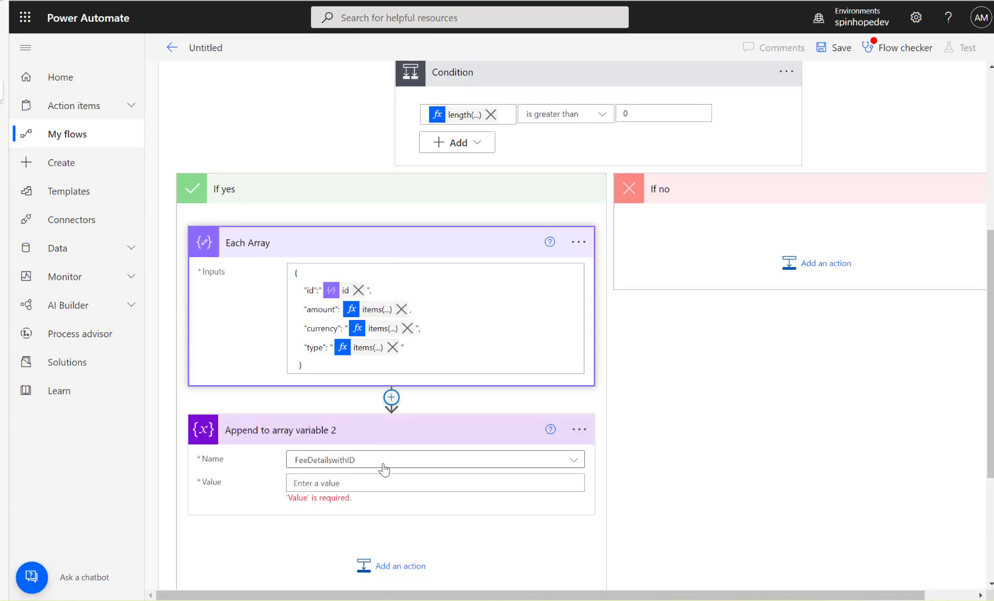
{"action": "left_click", "coordinate": [406, 484]}
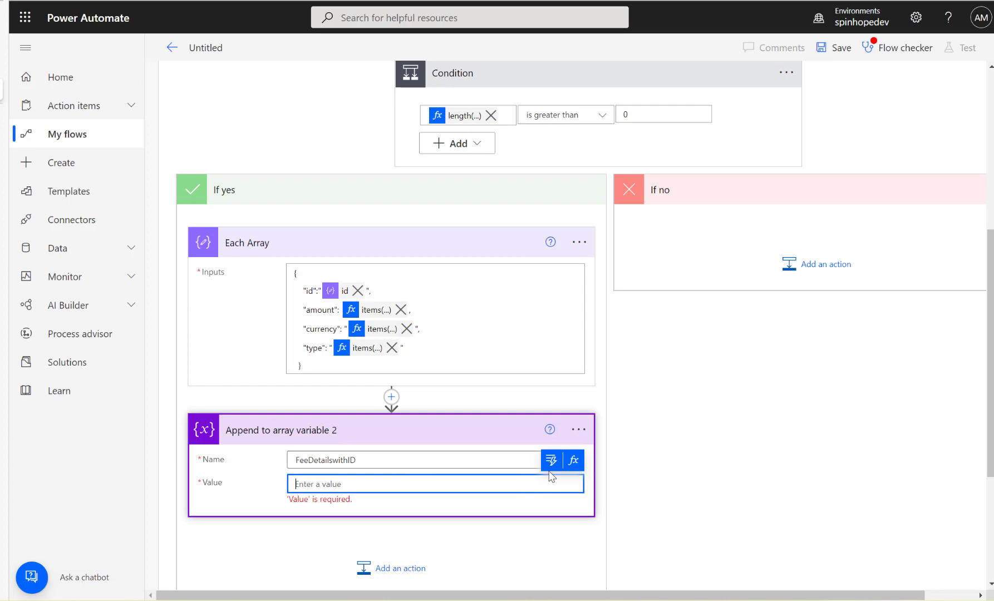
{"action": "left_click", "coordinate": [552, 464]}
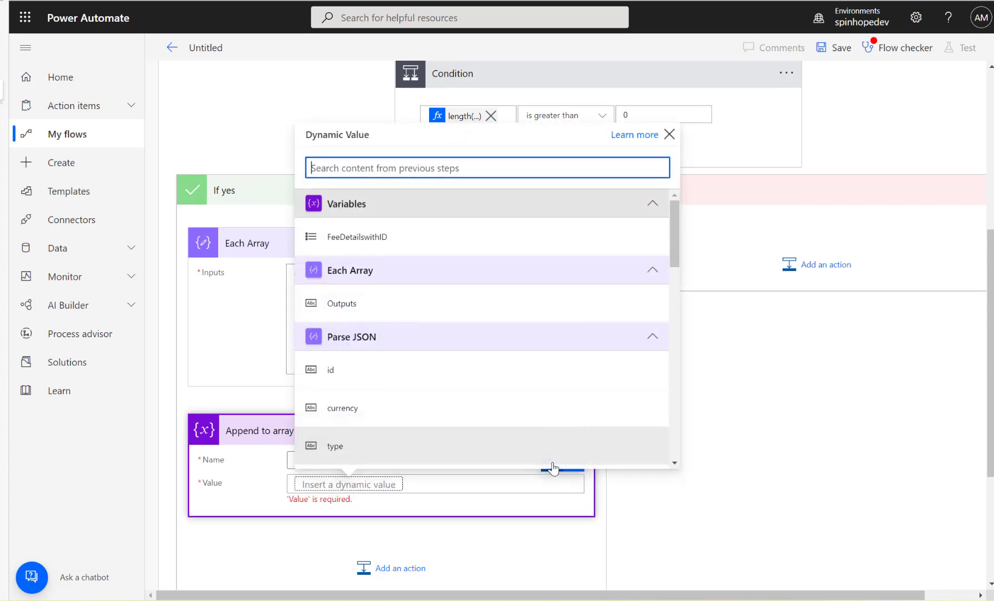
{"action": "left_click", "coordinate": [339, 306]}
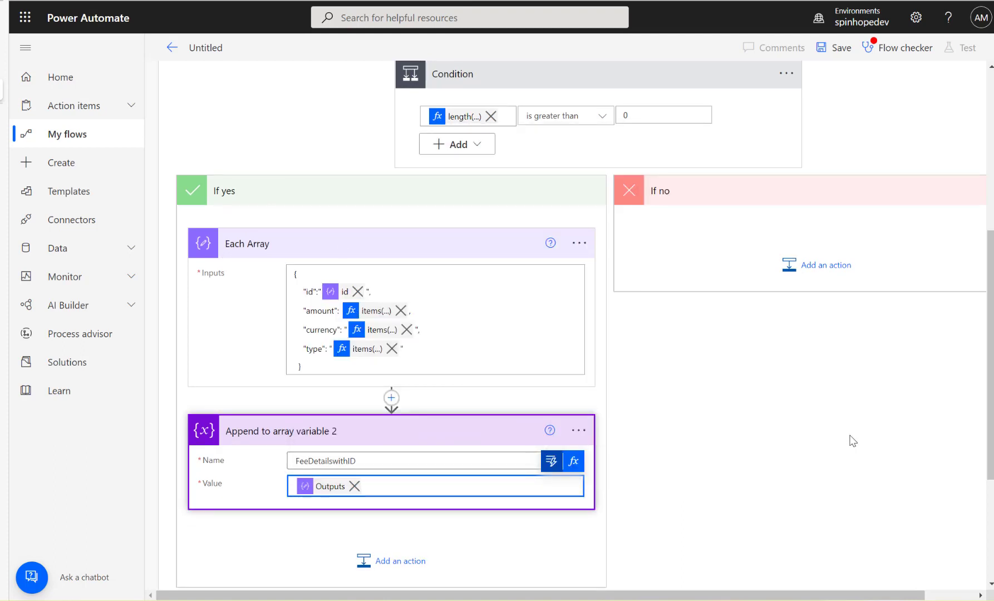
{"action": "scroll", "coordinate": [849, 442], "scroll_direction": "up", "scroll_amount": 6}
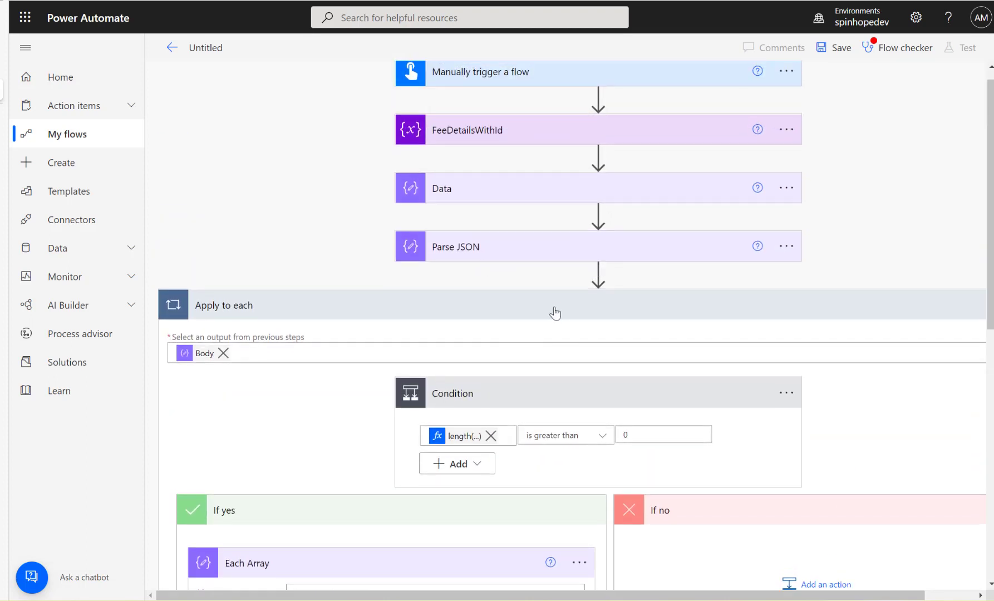
Add a Compose action at the end of the flow, after the last Append to array variable action
{"action": "left_click", "coordinate": [554, 313]}
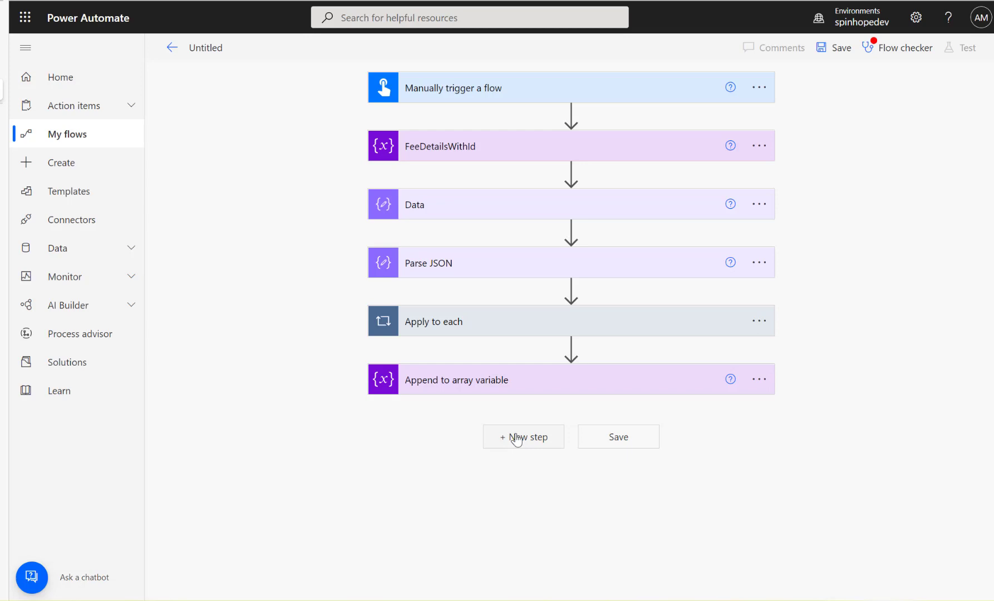
{"action": "type", "text": "c"}
{"action": "key", "text": "BackSpace"}
{"action": "type", "text": "c"}
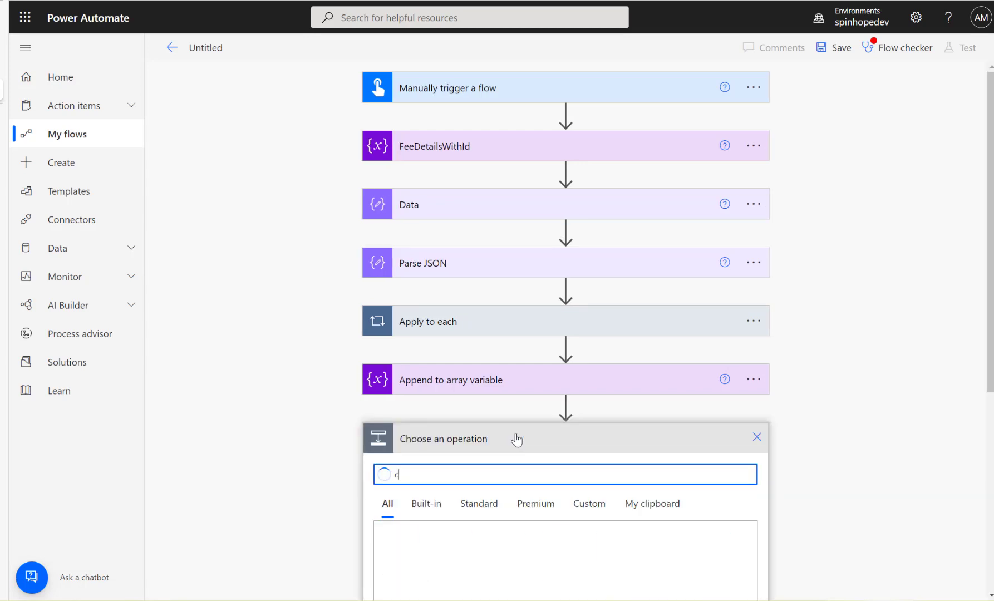
{"action": "key", "text": "BackSpace"}
{"action": "type", "text": "compose"}
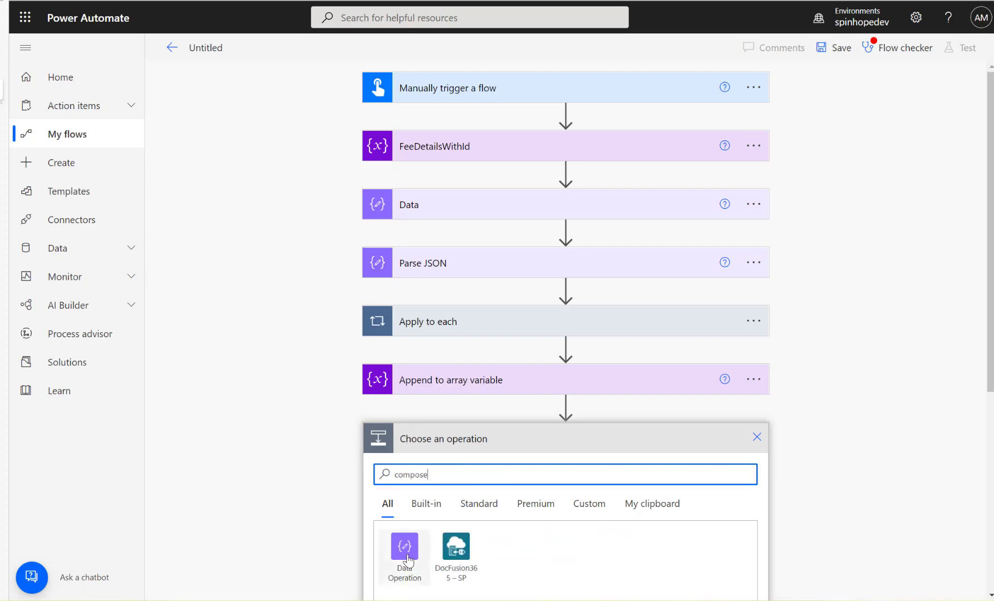
{"action": "left_click", "coordinate": [402, 545]}
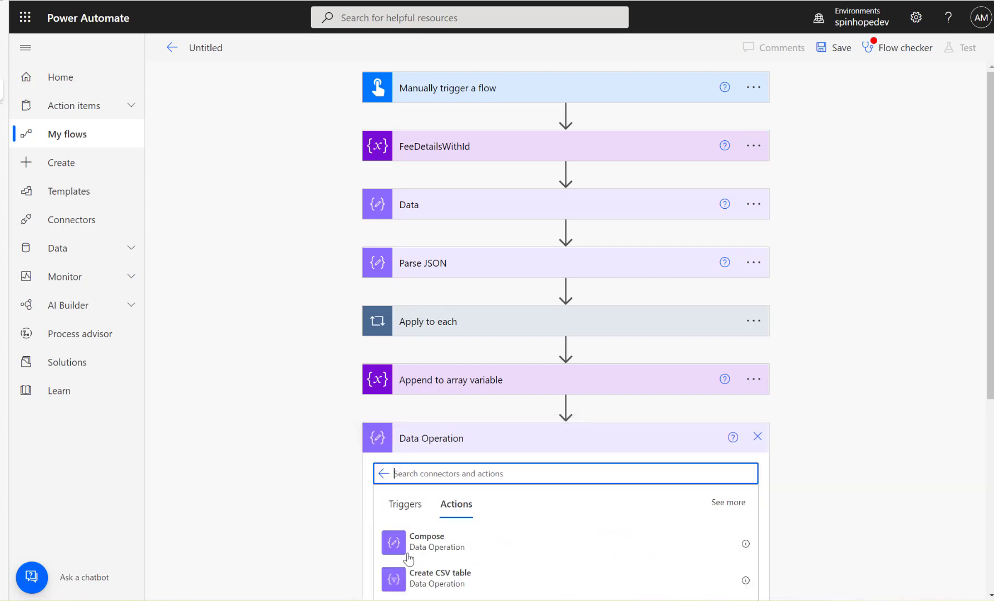
{"action": "left_click", "coordinate": [443, 545]}
Set the inputs of the final Compose action to the FeeDetailswithID variable
{"action": "left_click", "coordinate": [512, 473]}
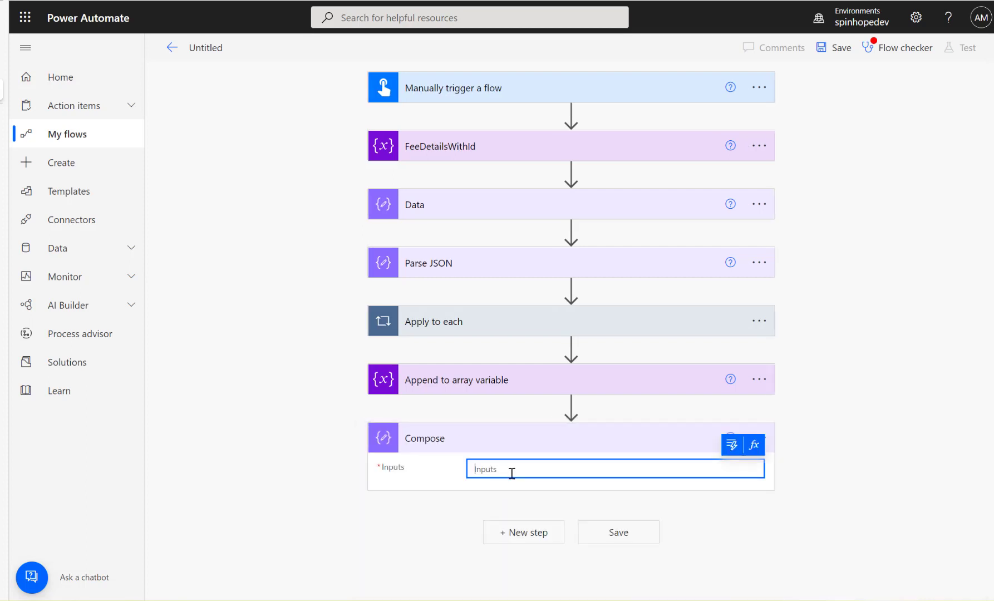
{"action": "left_click", "coordinate": [730, 446]}
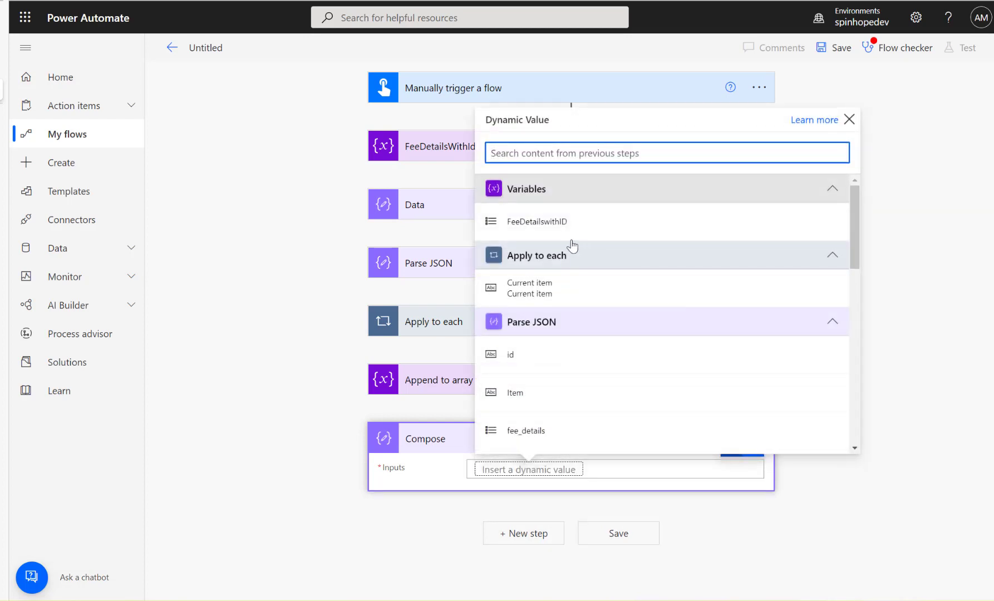
{"action": "left_click", "coordinate": [529, 222]}
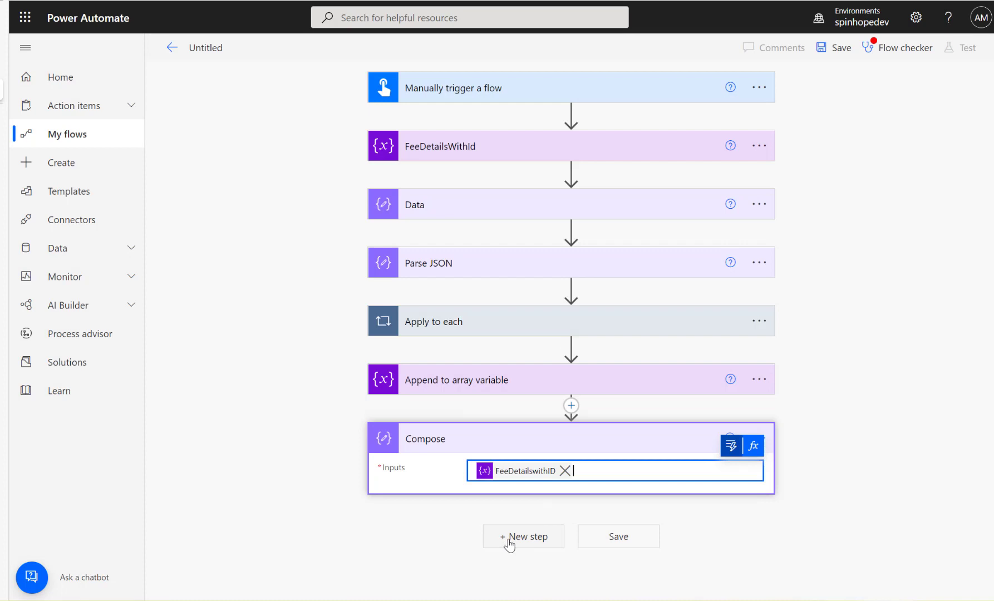
Rename the flow as Parse JSON Demo and try to save it
{"action": "left_click", "coordinate": [206, 47]}
{"action": "key", "text": "ctrl+a"}
{"action": "type", "text": "Parse"}
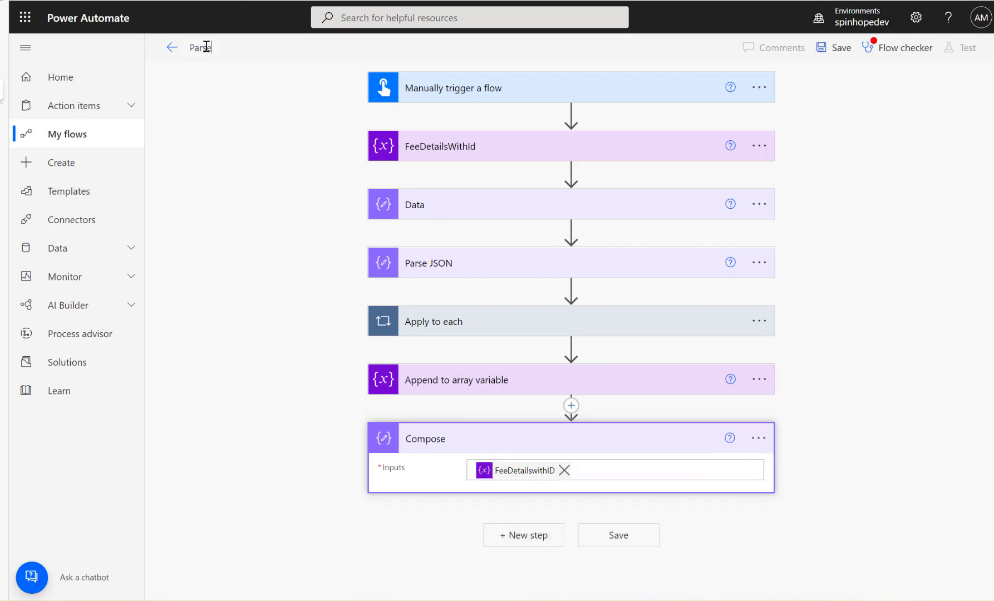
{"action": "type", "text": "SON"}
{"action": "key", "text": "BackSpace"}
{"action": "key", "text": "BackSpace"}
{"action": "key", "text": "BackSpace"}
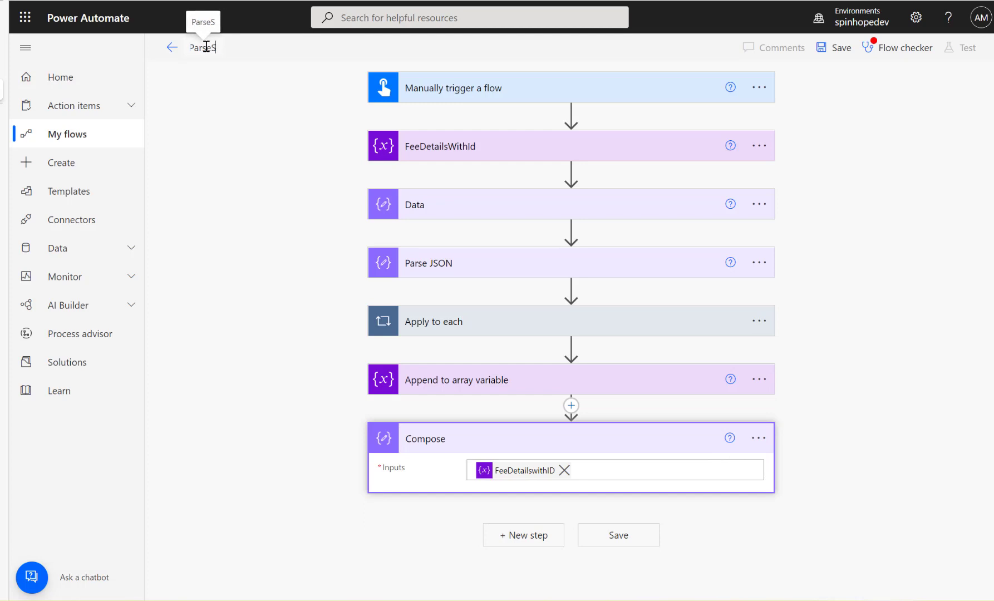
{"action": "type", "text": "JSON"}
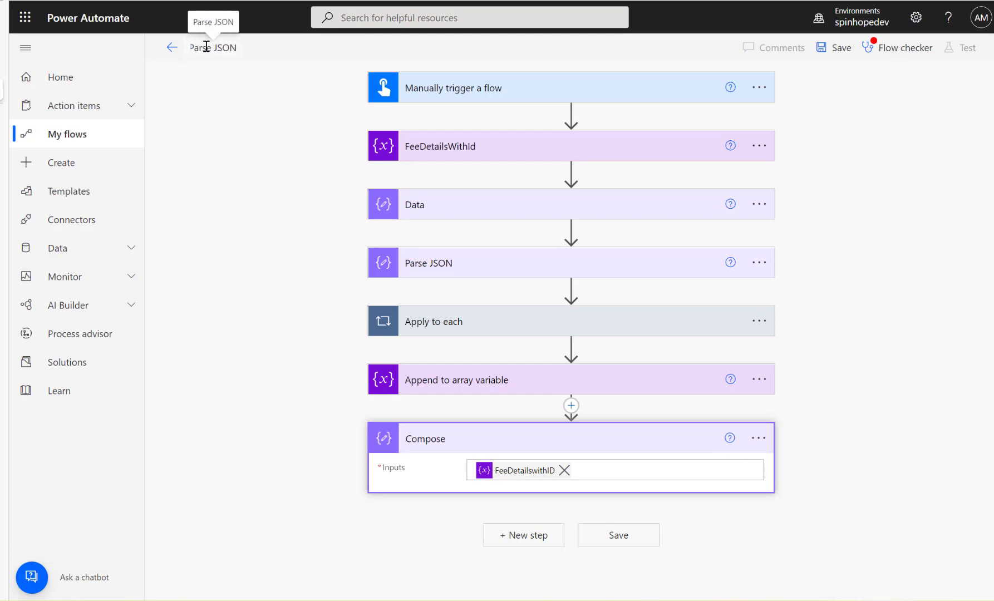
{"action": "type", "text": " Deo"}
{"action": "key", "text": "BackSpace"}
{"action": "type", "text": ","}
{"action": "type", "text": "mo"}
{"action": "left_click", "coordinate": [837, 47]}
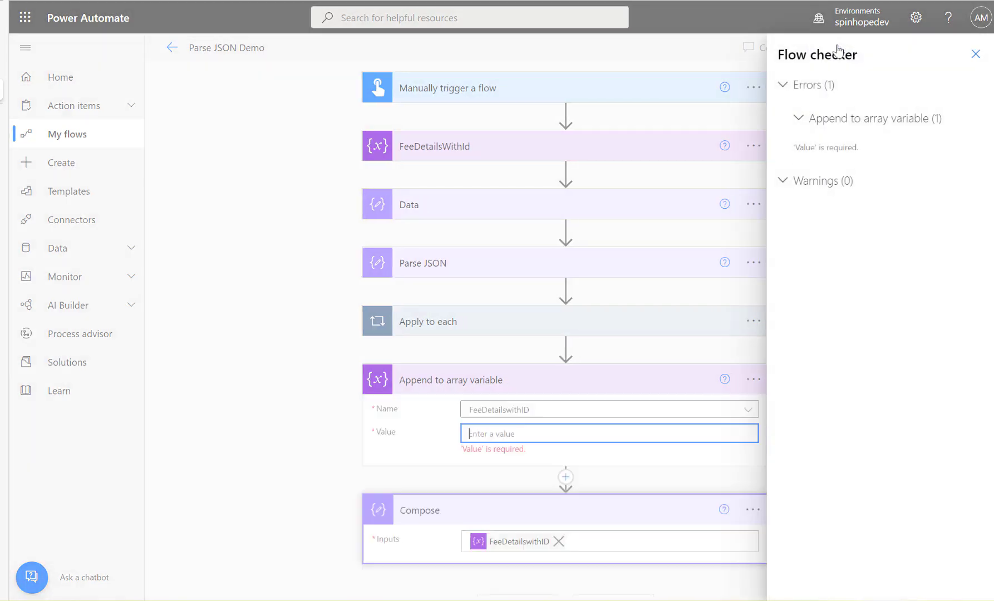
Delete the Append to array variable action with the empty value that sits between Apply to each and Compose
{"action": "left_click", "coordinate": [826, 151]}
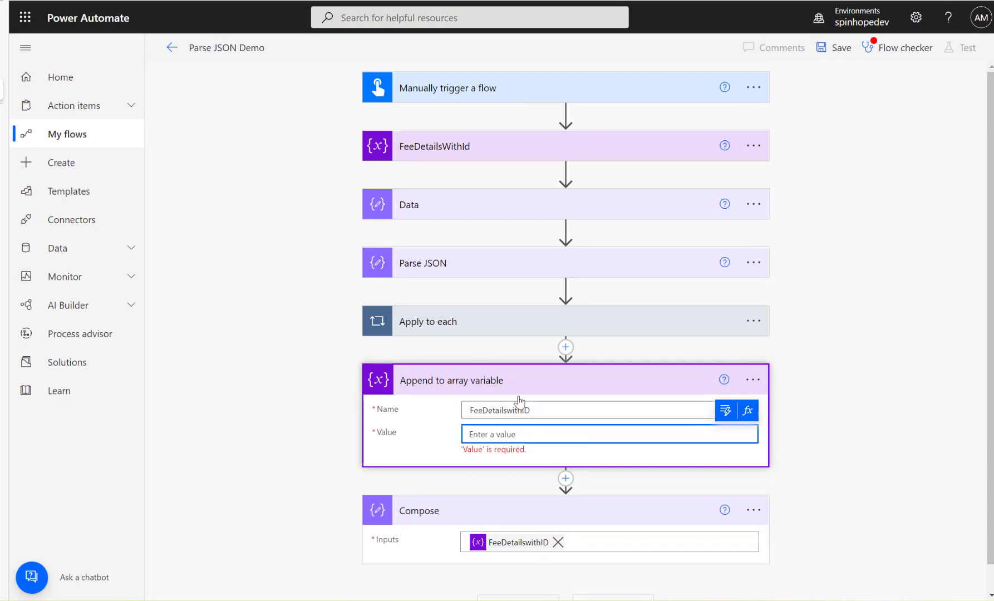
{"action": "left_click", "coordinate": [445, 328]}
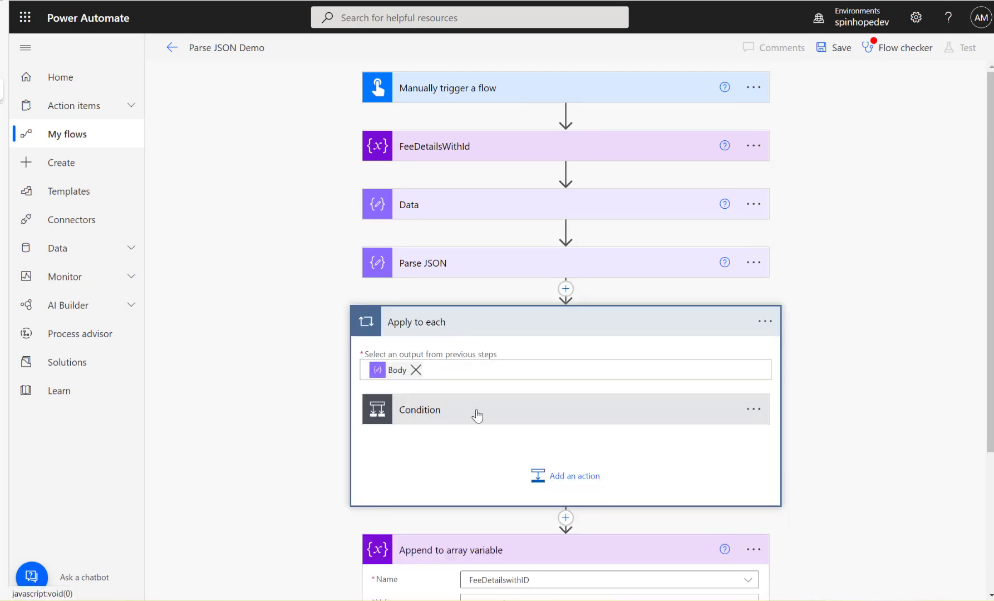
{"action": "left_click", "coordinate": [475, 413]}
{"action": "scroll", "coordinate": [478, 413], "scroll_direction": "down", "scroll_amount": 5}
{"action": "scroll", "coordinate": [533, 412], "scroll_direction": "down", "scroll_amount": 3}
{"action": "left_click", "coordinate": [535, 414]}
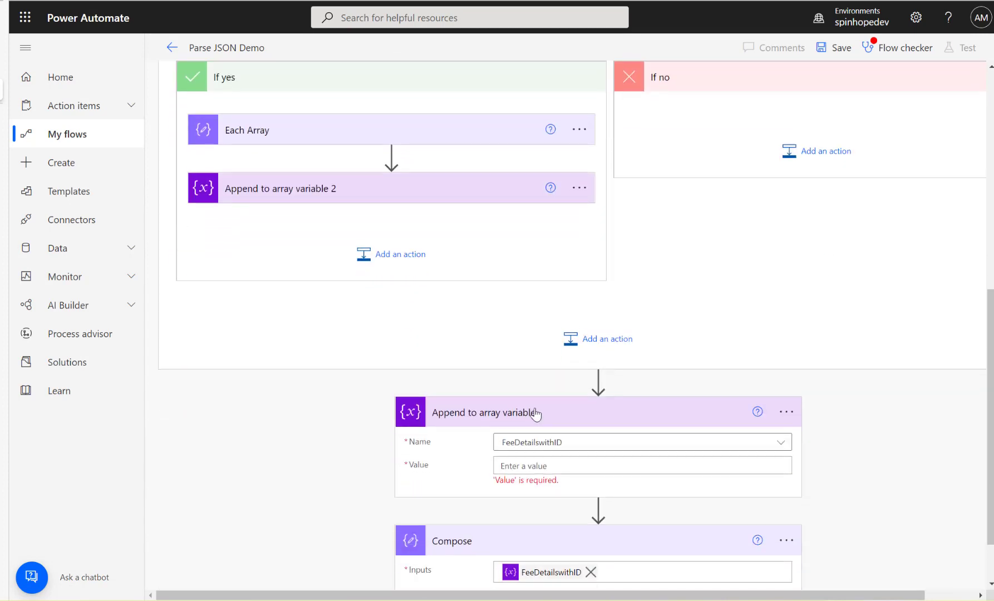
{"action": "left_click", "coordinate": [345, 194]}
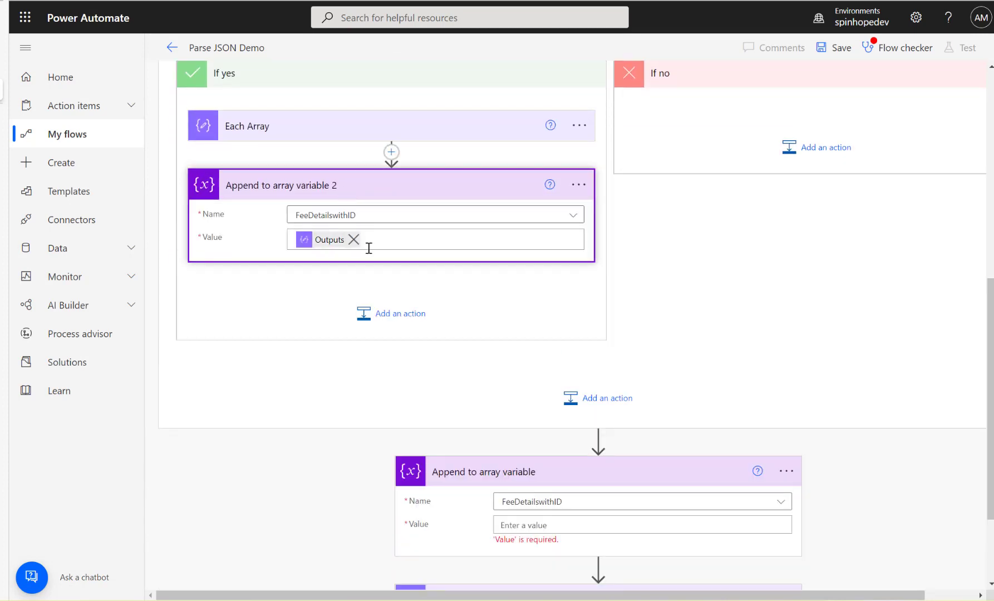
{"action": "left_click", "coordinate": [792, 474]}
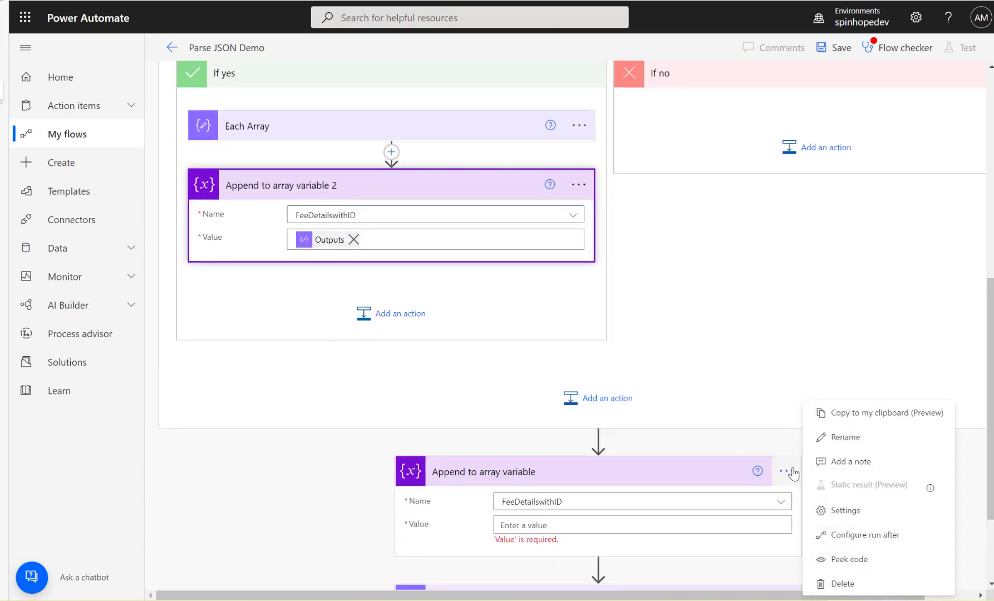
{"action": "left_click", "coordinate": [842, 585]}
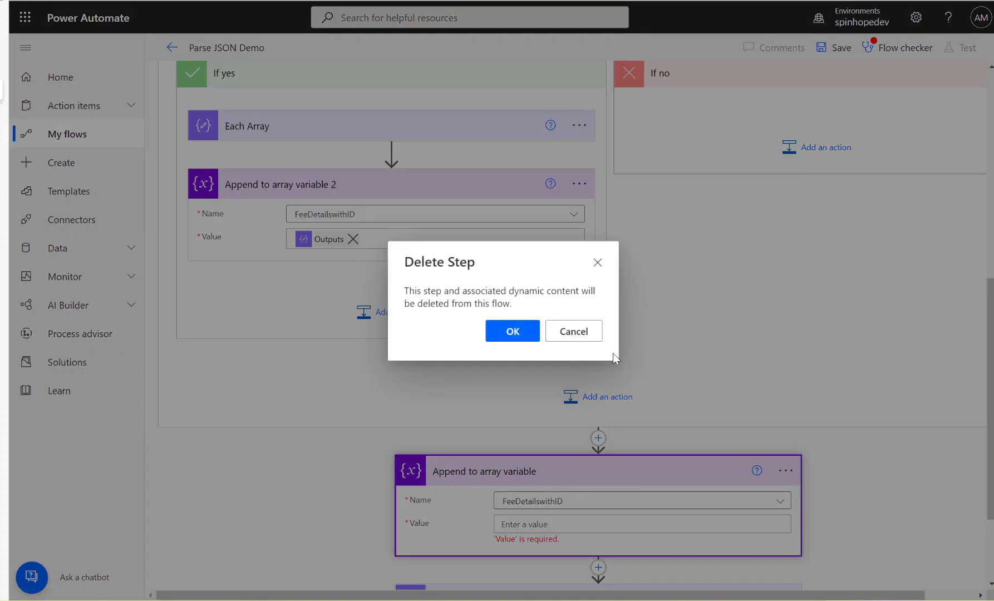
{"action": "left_click", "coordinate": [517, 337]}
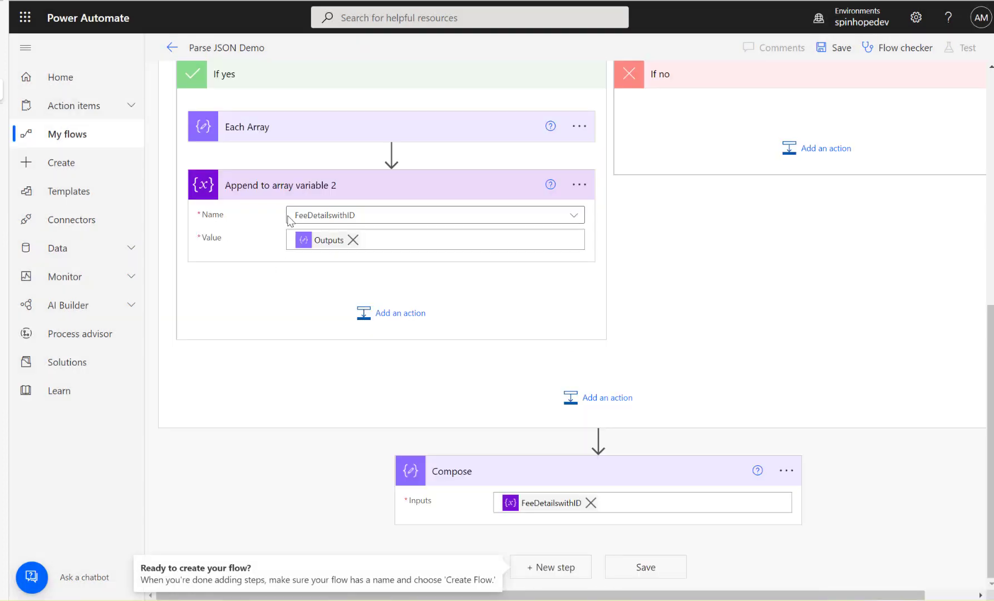
Save the flow and run a manual test of it
{"action": "left_click", "coordinate": [288, 128]}
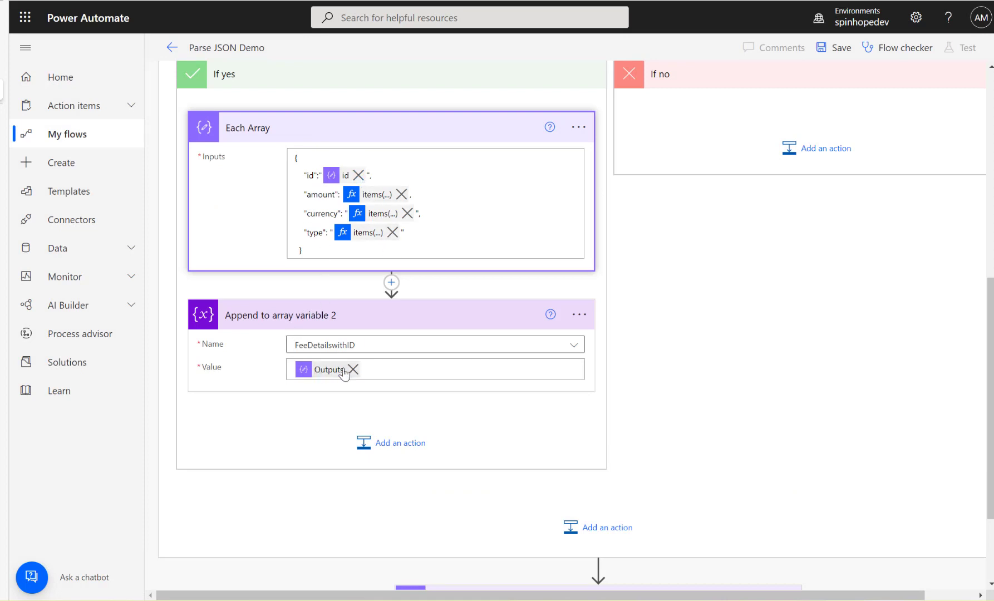
{"action": "scroll", "coordinate": [713, 471], "scroll_direction": "down", "scroll_amount": 3}
{"action": "scroll", "coordinate": [713, 471], "scroll_direction": "up", "scroll_amount": 5}
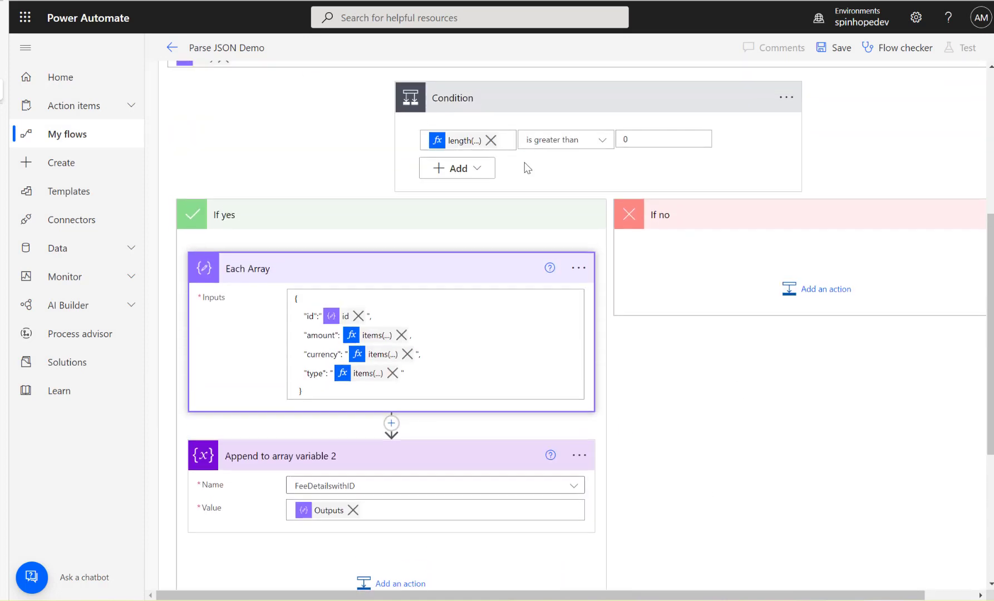
{"action": "scroll", "coordinate": [338, 109], "scroll_direction": "up", "scroll_amount": 1}
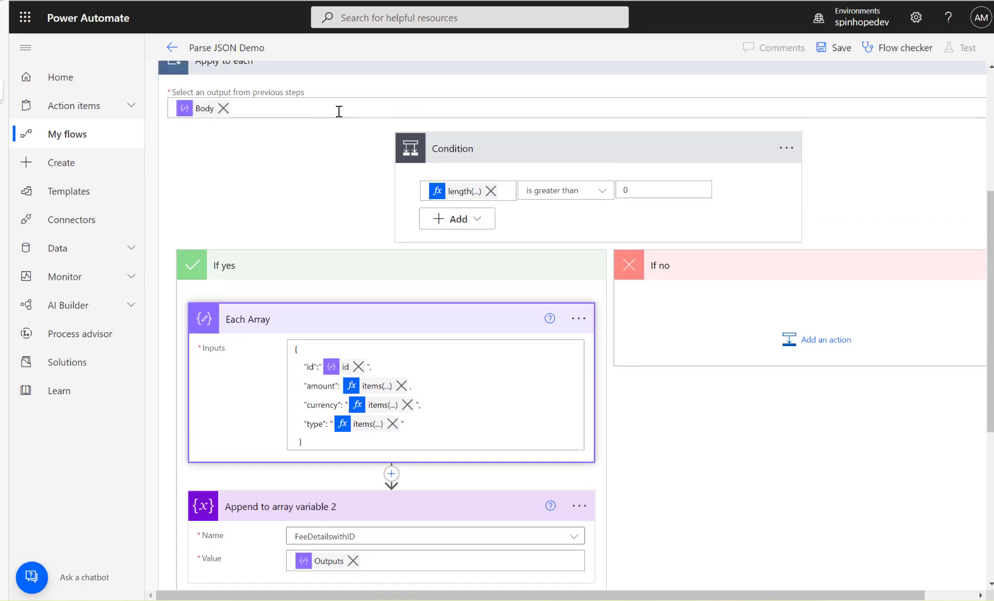
{"action": "left_click", "coordinate": [368, 63]}
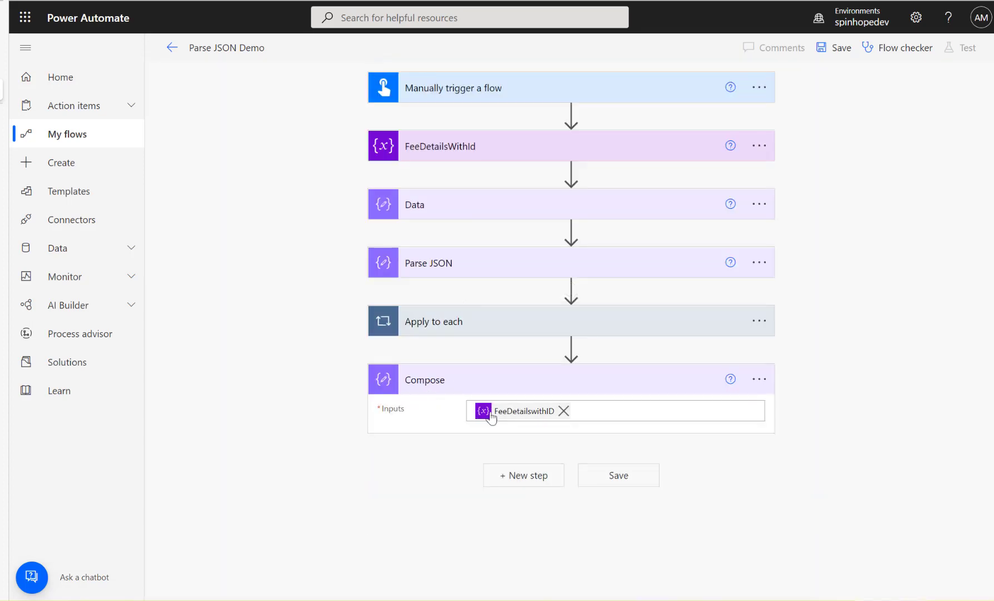
{"action": "left_click", "coordinate": [827, 53]}
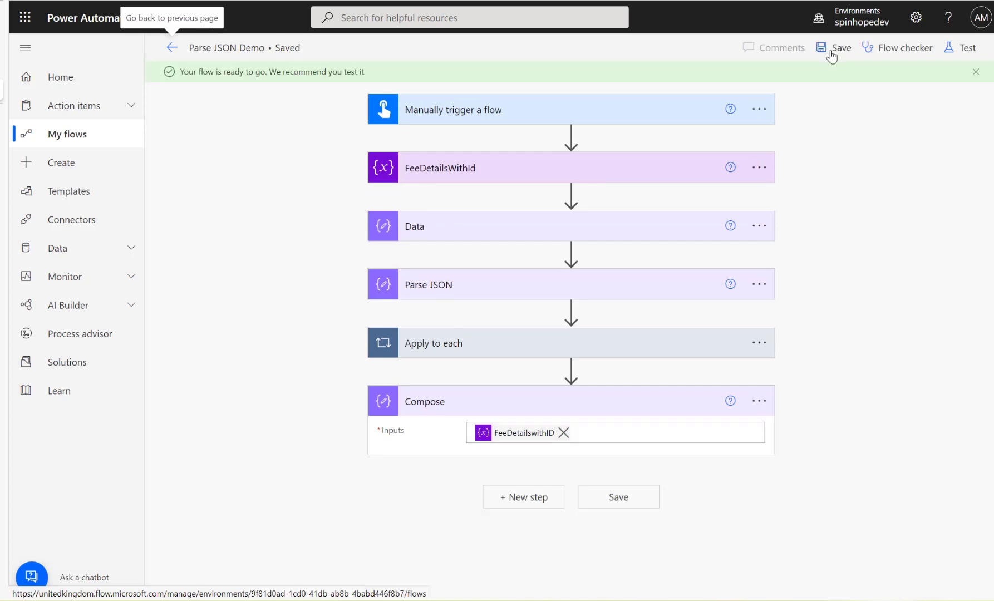
{"action": "left_click", "coordinate": [961, 53]}
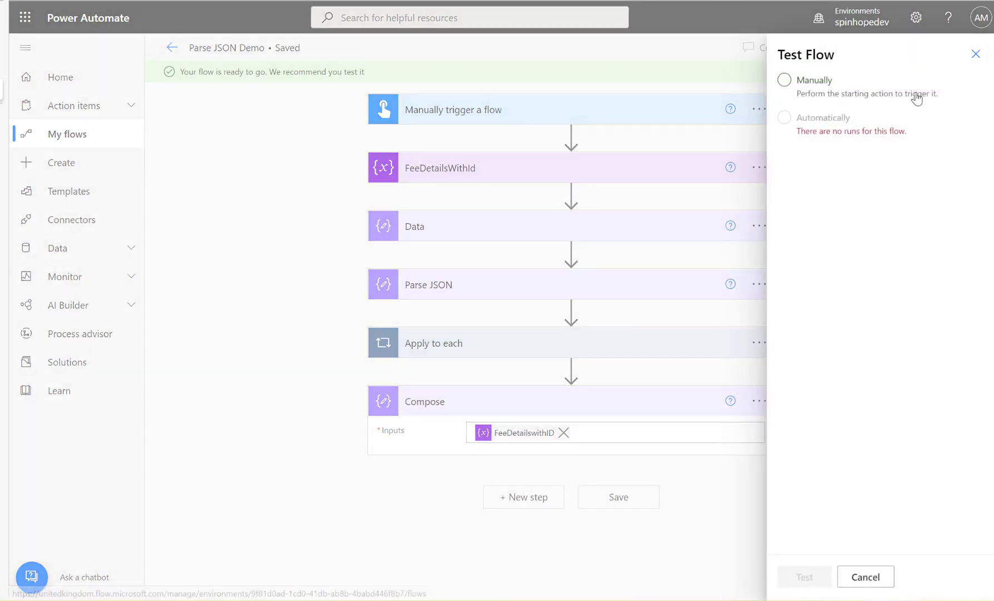
{"action": "left_click", "coordinate": [799, 83]}
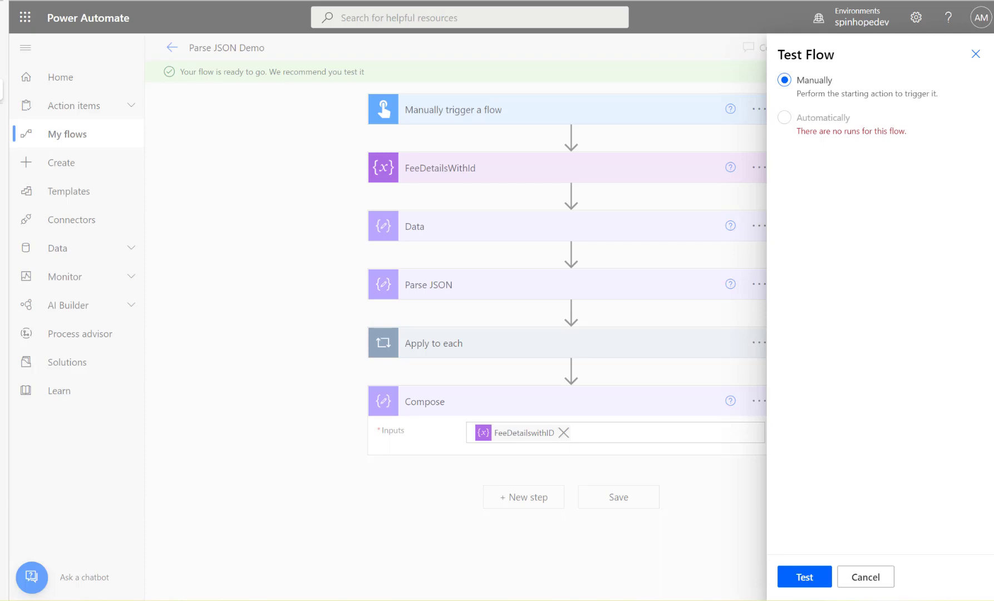
{"action": "left_click", "coordinate": [805, 577]}
Examine the inputs and outputs of the final Compose action in the test run
{"action": "left_click", "coordinate": [482, 418]}
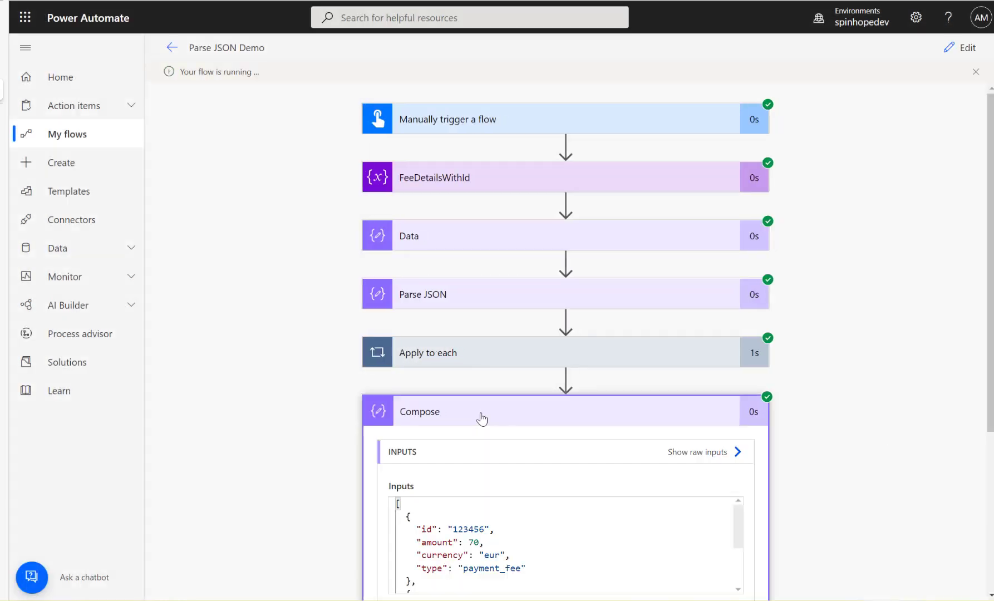
{"action": "scroll", "coordinate": [544, 422], "scroll_direction": "down", "scroll_amount": 3}
{"action": "scroll", "coordinate": [541, 411], "scroll_direction": "down", "scroll_amount": 5}
{"action": "scroll", "coordinate": [850, 354], "scroll_direction": "down", "scroll_amount": 2}
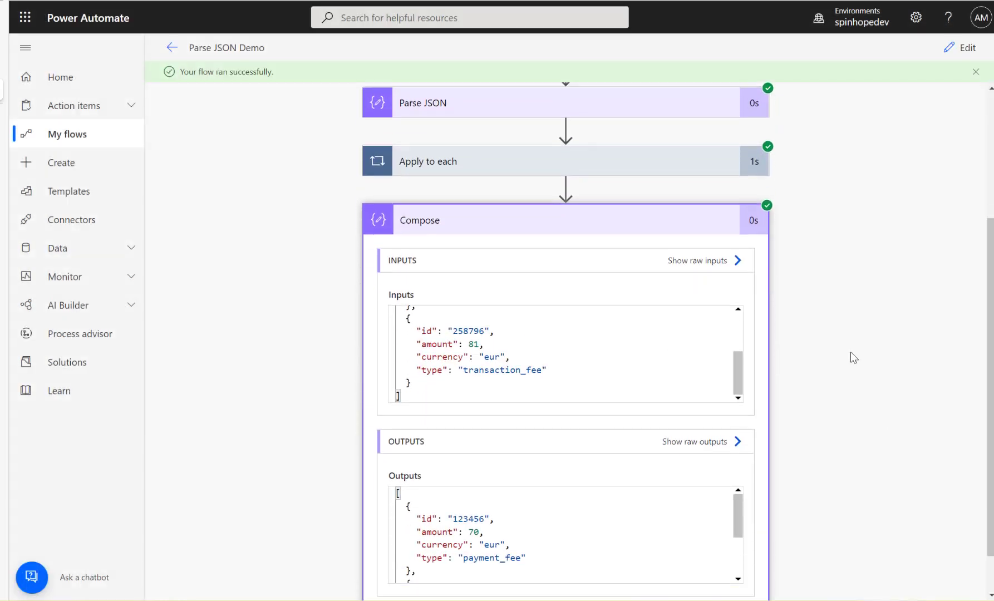
{"action": "left_click_drag", "start_coordinate": [746, 457], "coordinate": [743, 501]}
{"action": "left_click_drag", "start_coordinate": [746, 440], "coordinate": [742, 404]}
{"action": "scroll", "coordinate": [538, 465], "scroll_direction": "down", "scroll_amount": 4}
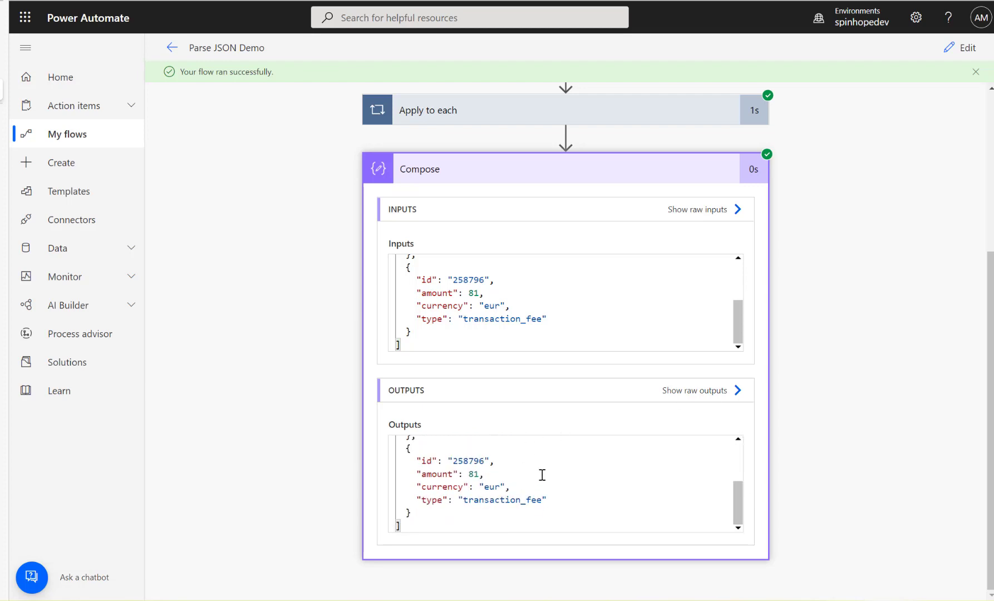
{"action": "scroll", "coordinate": [608, 257], "scroll_direction": "up", "scroll_amount": 5}
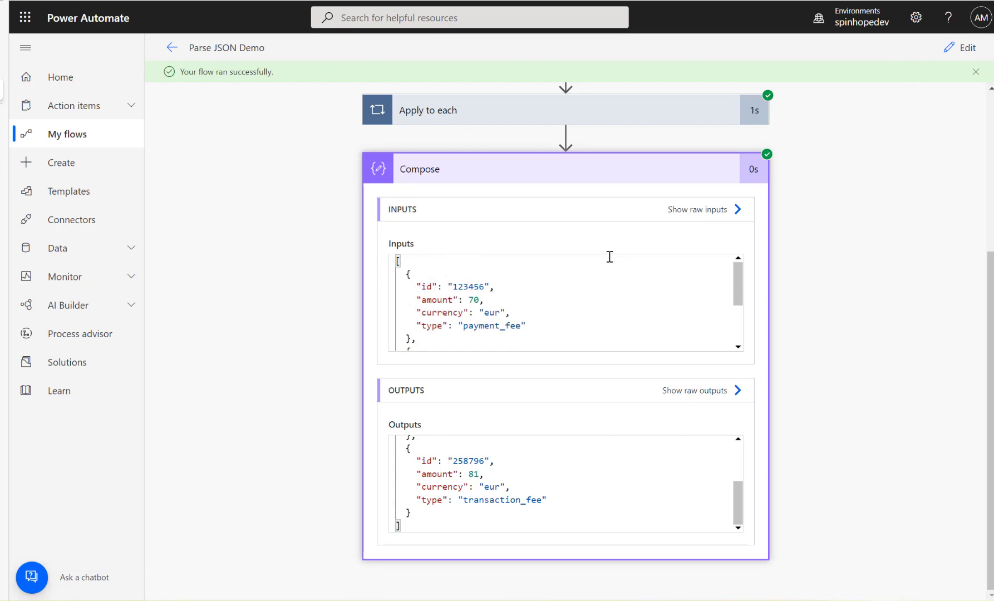
Check the Data action's inputs in the test run for the record with empty fee_details
{"action": "scroll", "coordinate": [337, 207], "scroll_direction": "up", "scroll_amount": 5}
{"action": "left_click", "coordinate": [454, 242]}
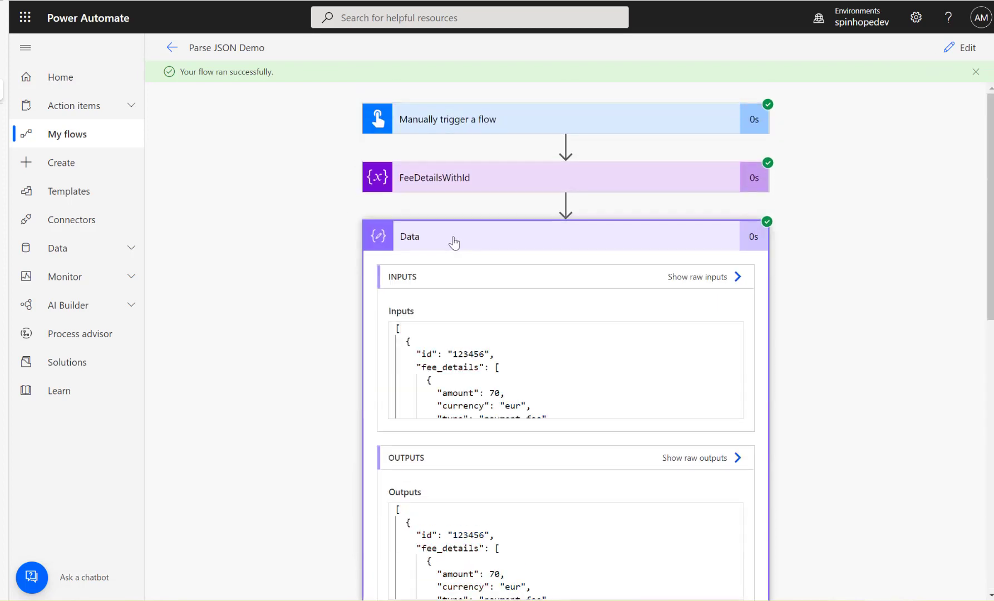
{"action": "scroll", "coordinate": [563, 340], "scroll_direction": "down", "scroll_amount": 2}
{"action": "scroll", "coordinate": [566, 340], "scroll_direction": "down", "scroll_amount": 5}
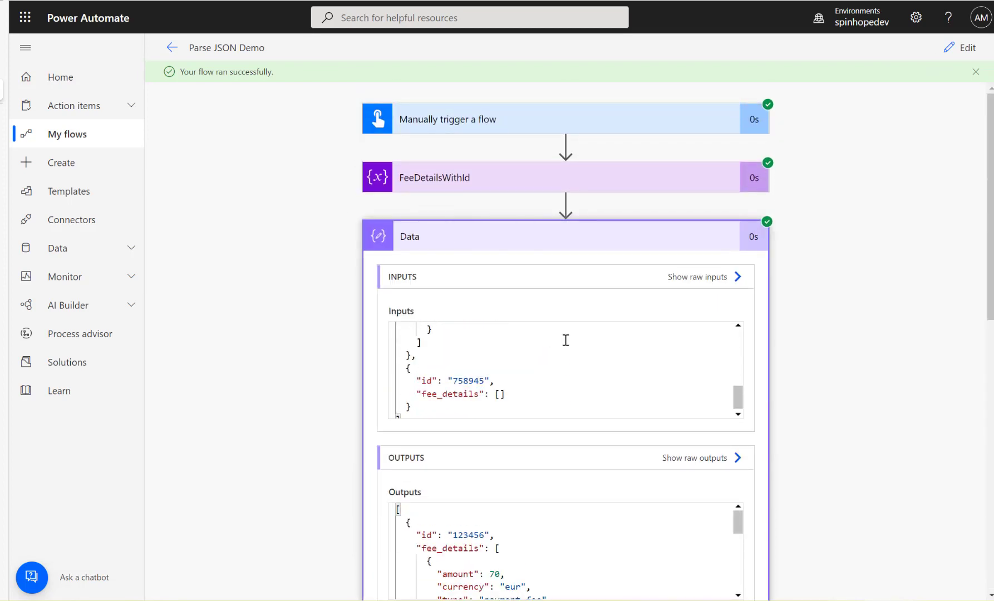
{"action": "left_click_drag", "start_coordinate": [491, 388], "coordinate": [532, 387]}
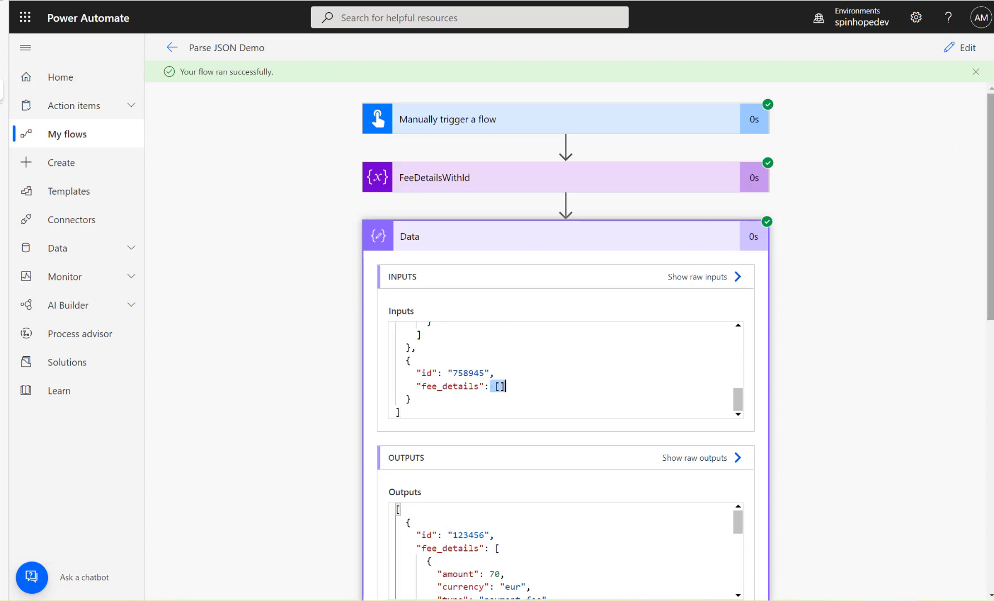
Return to editing the flow, delete the final Compose action and leave a new action chooser open after Apply to each
{"action": "left_click", "coordinate": [950, 55]}
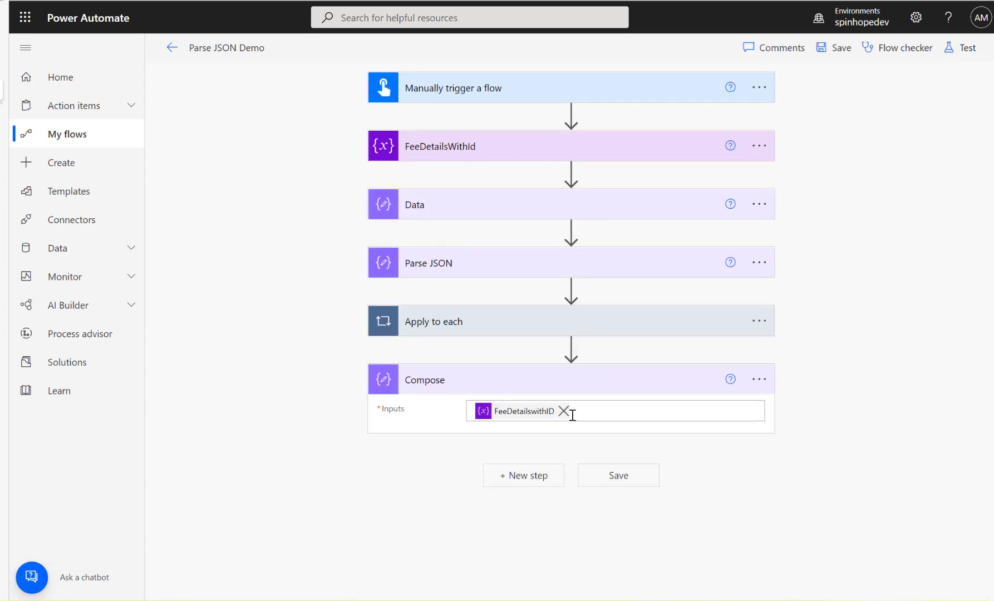
{"action": "left_click", "coordinate": [524, 477]}
{"action": "left_click", "coordinate": [753, 380]}
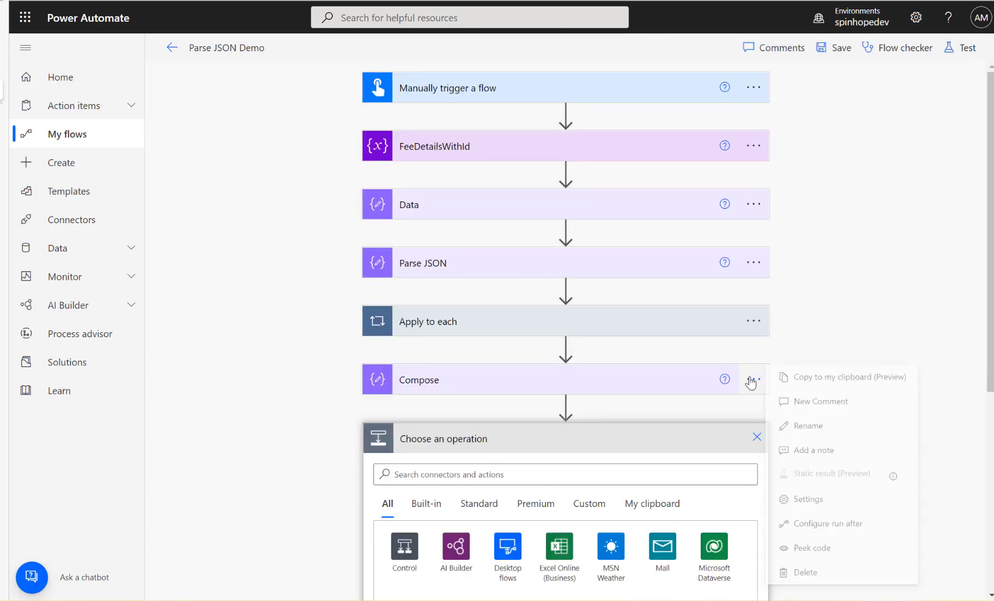
{"action": "left_click", "coordinate": [808, 573]}
{"action": "left_click", "coordinate": [512, 332]}
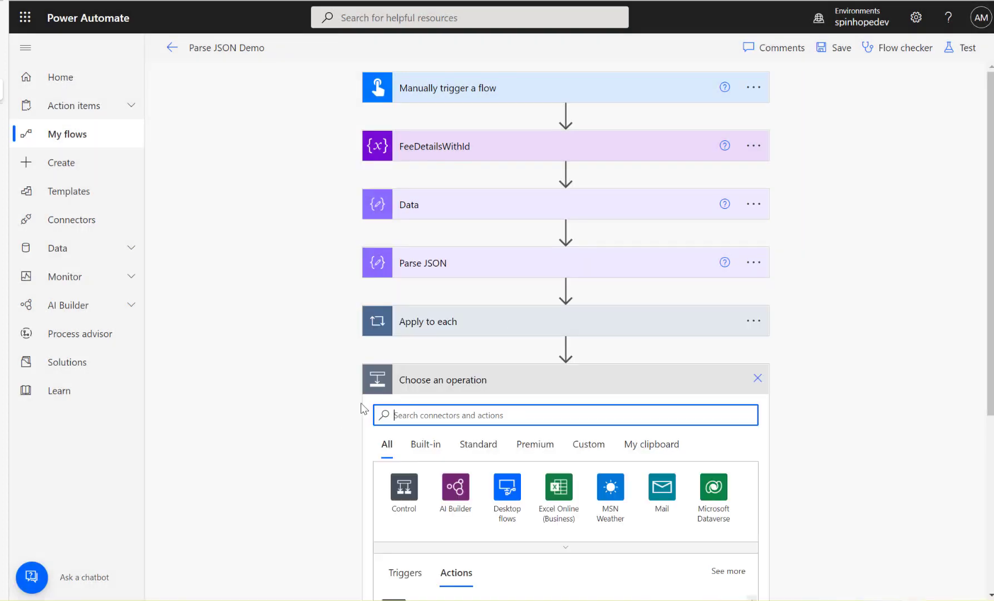
Add a Filter array action after Apply to each, with the FeeDetailswithID variable as the array to filter
{"action": "type", "text": "filt"}
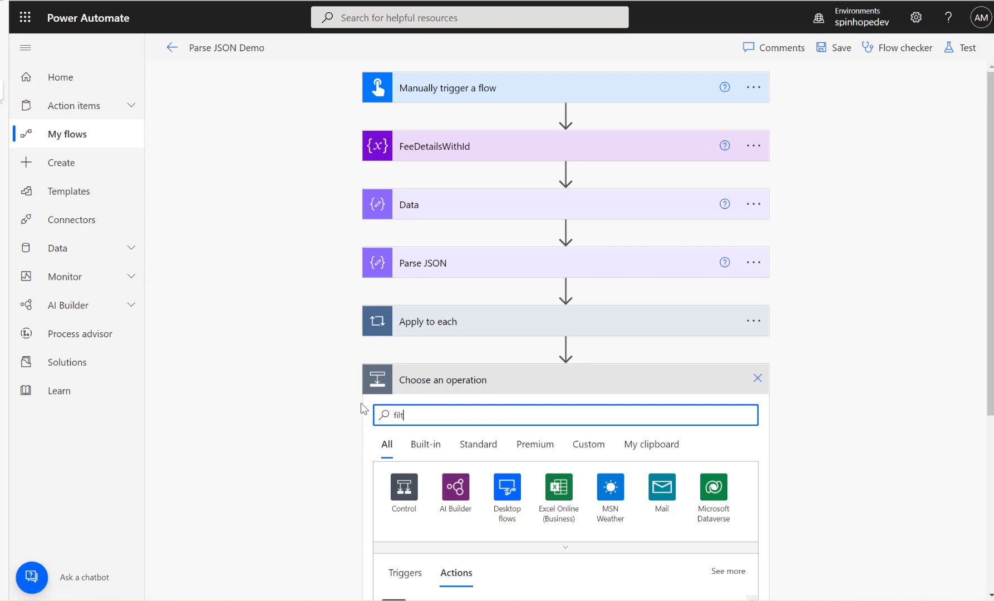
{"action": "type", "text": "er array"}
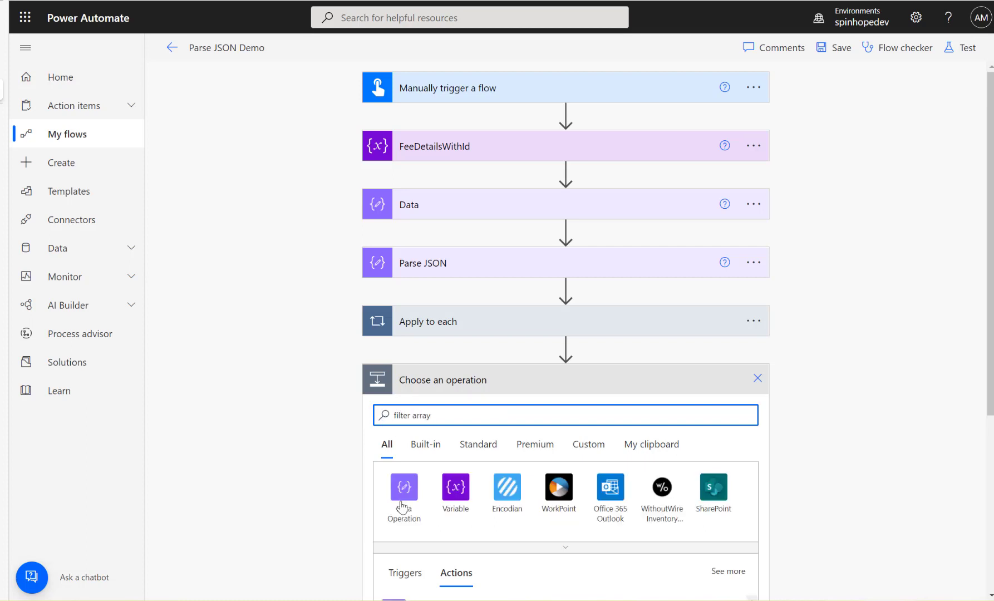
{"action": "scroll", "coordinate": [412, 488], "scroll_direction": "down", "scroll_amount": 3}
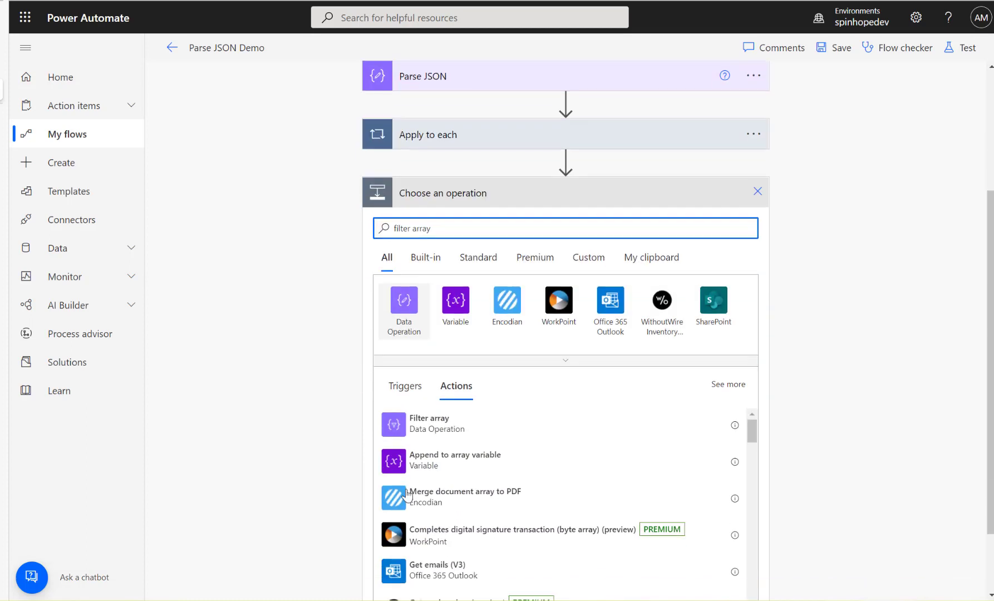
{"action": "left_click", "coordinate": [429, 424]}
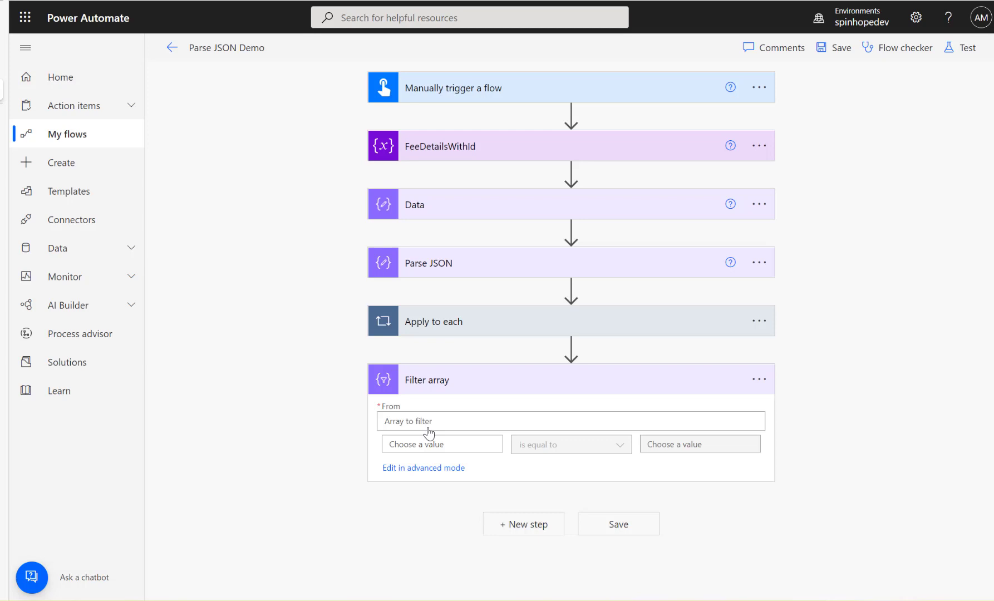
{"action": "left_click", "coordinate": [461, 423]}
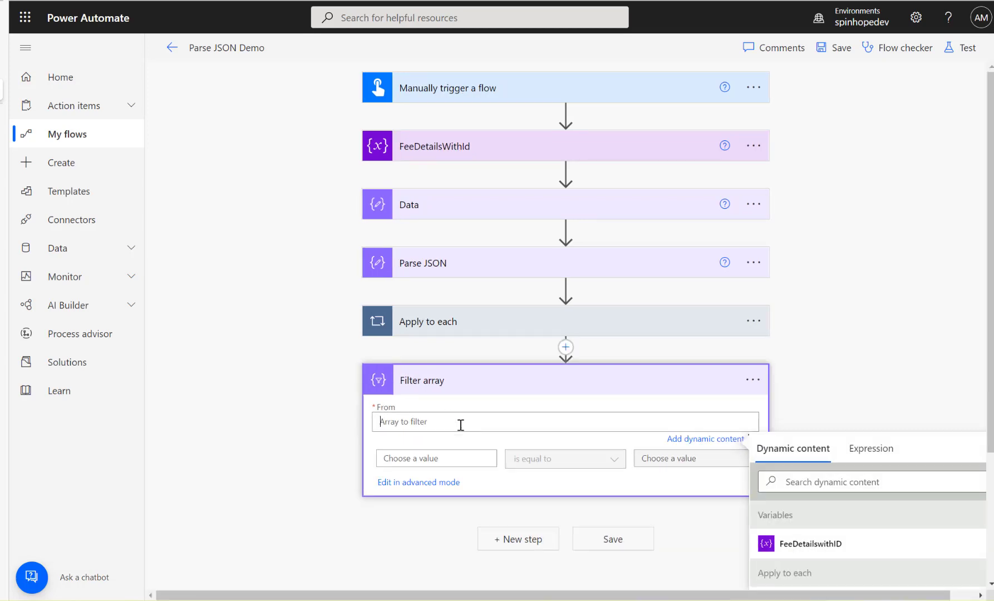
{"action": "left_click", "coordinate": [798, 548]}
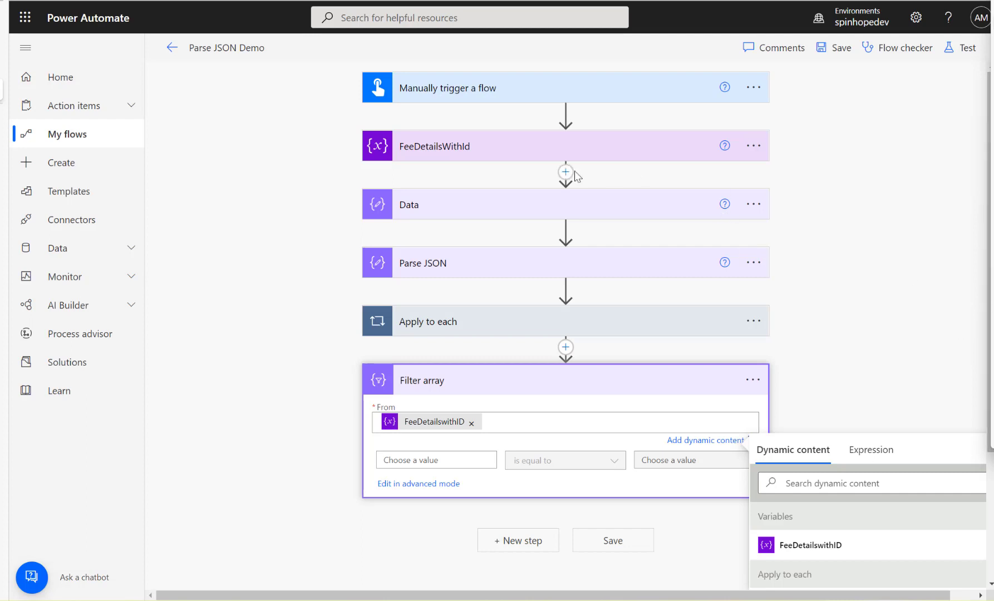
Set the Filter array condition to the expression item()?['type'] is equal to payment_fee
{"action": "left_click", "coordinate": [435, 205]}
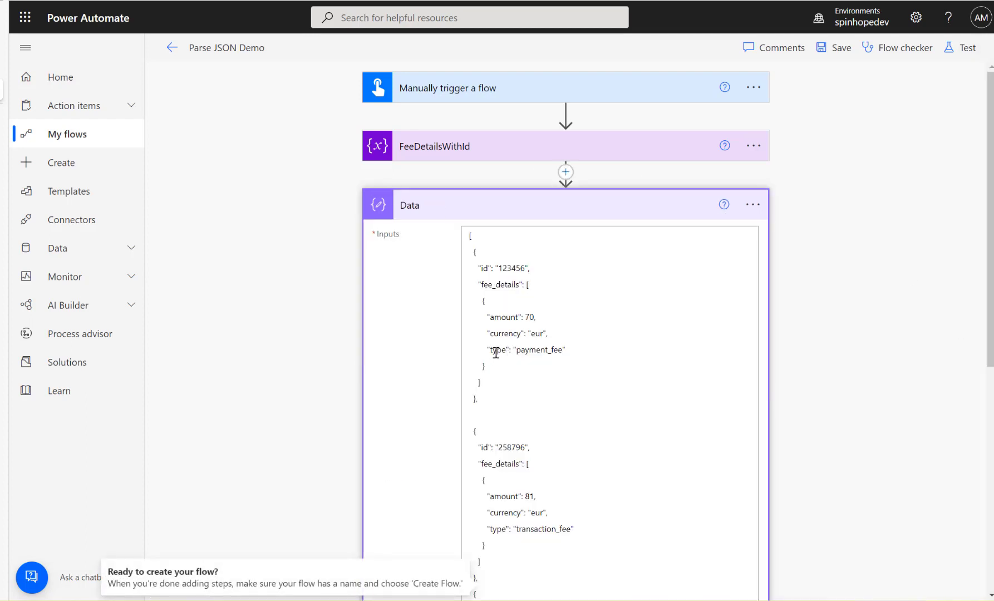
{"action": "scroll", "coordinate": [898, 365], "scroll_direction": "down", "scroll_amount": 7}
{"action": "left_click", "coordinate": [419, 499]}
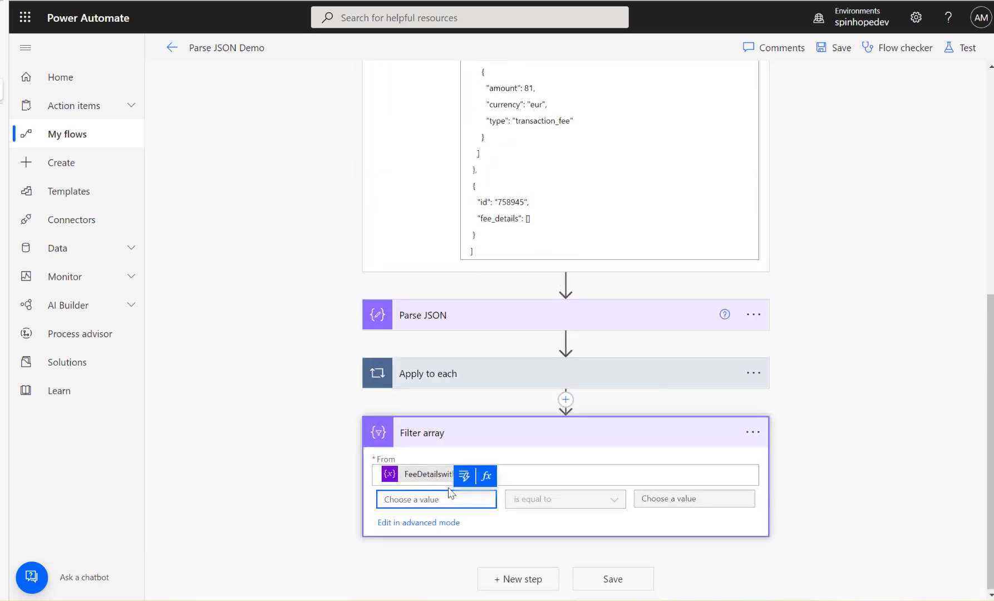
{"action": "left_click", "coordinate": [487, 476]}
{"action": "type", "text": "item()?['type']"}
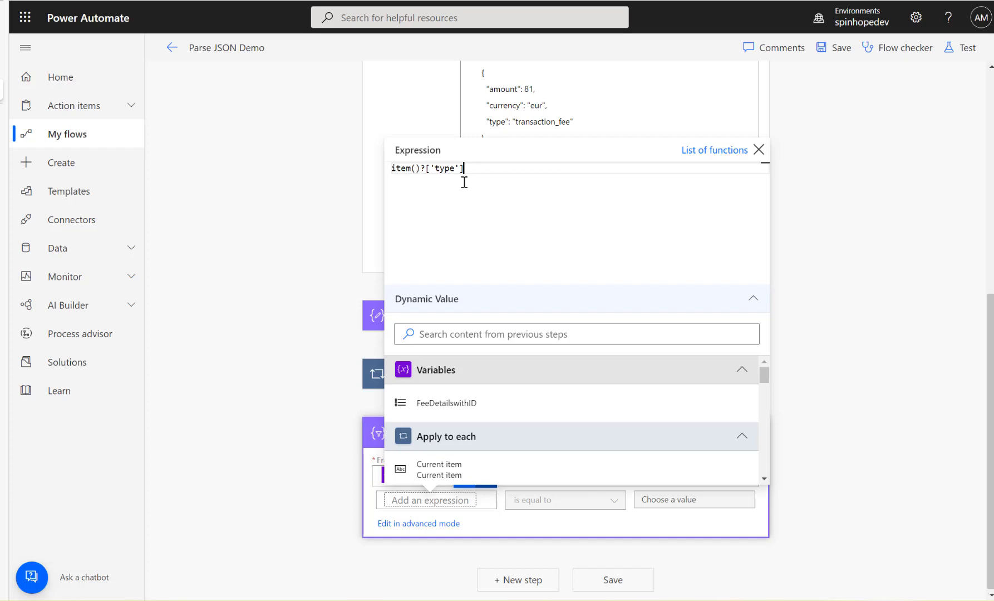
{"action": "left_click", "coordinate": [844, 342]}
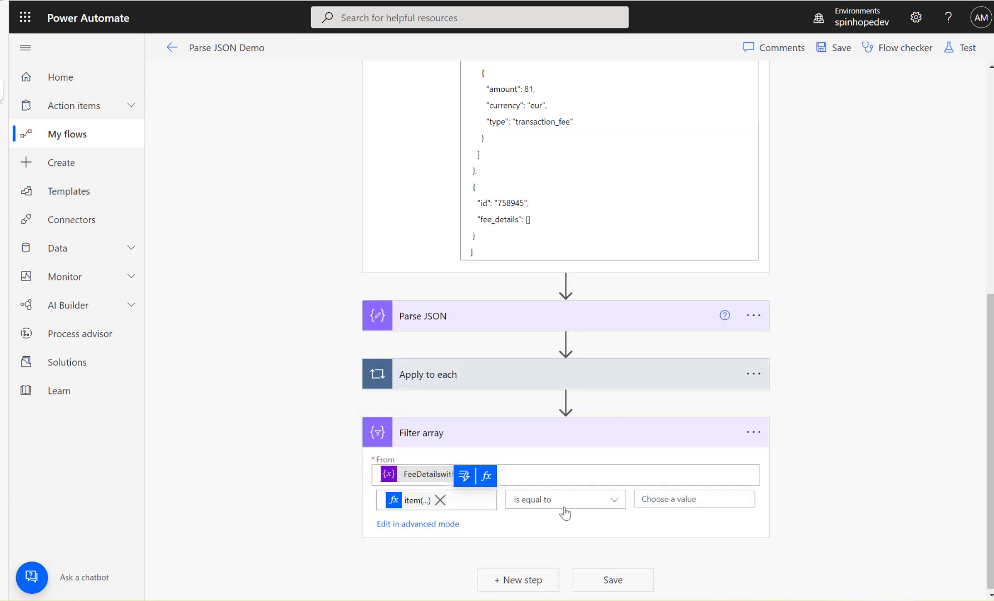
{"action": "left_click", "coordinate": [680, 502]}
{"action": "type", "text": "payment_fee"}
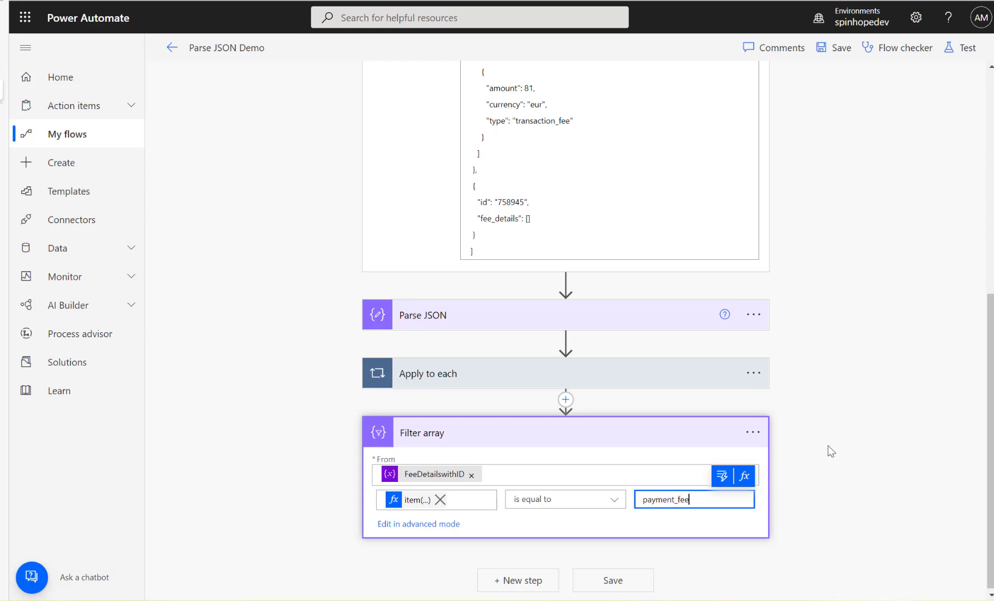
{"action": "left_click", "coordinate": [831, 452]}
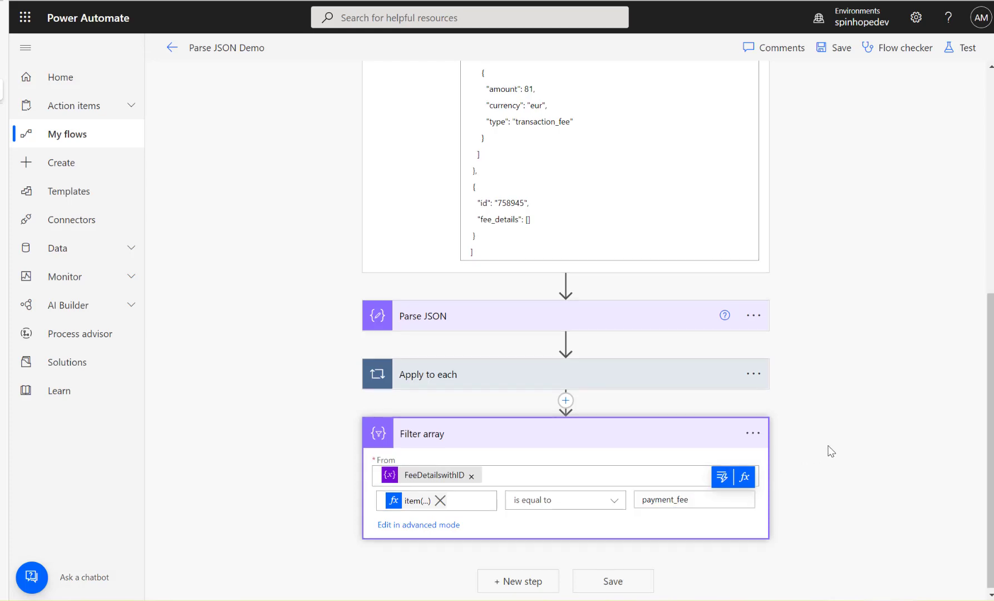
Add a Compose action after Filter array and rename it Final Result
{"action": "left_click", "coordinate": [509, 581]}
{"action": "type", "text": "compose"}
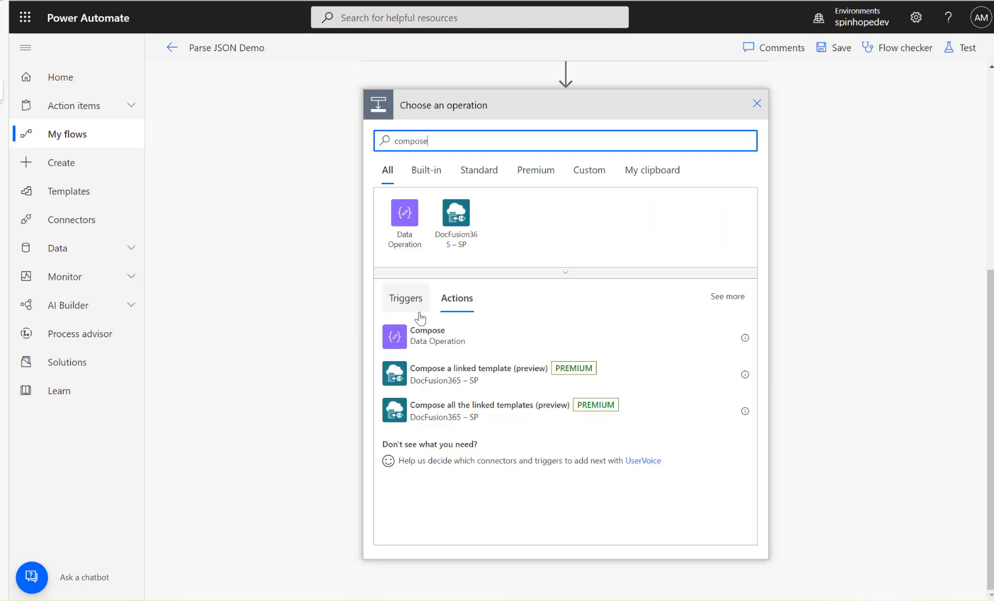
{"action": "left_click", "coordinate": [423, 342]}
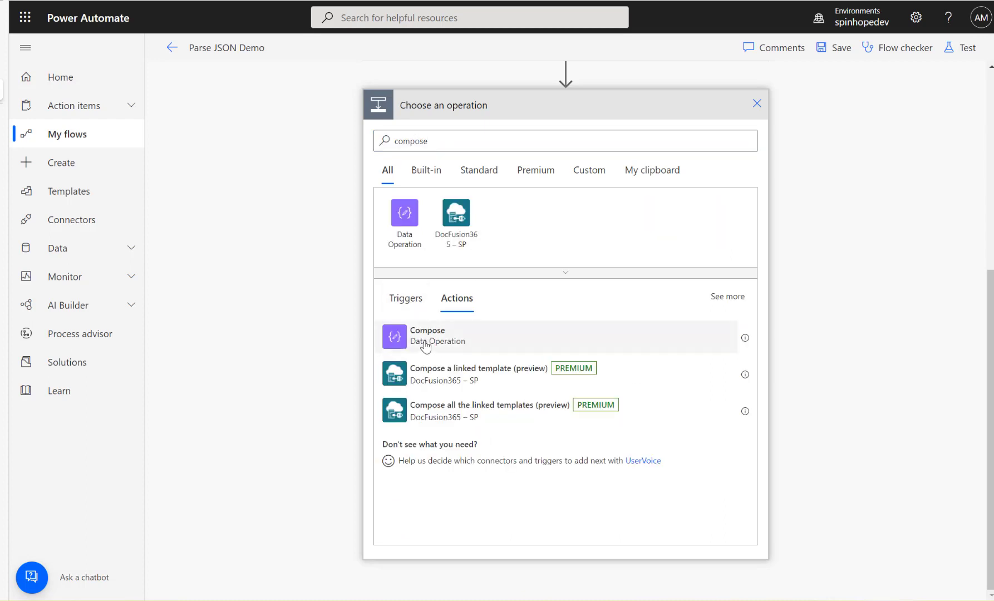
{"action": "left_click", "coordinate": [759, 438]}
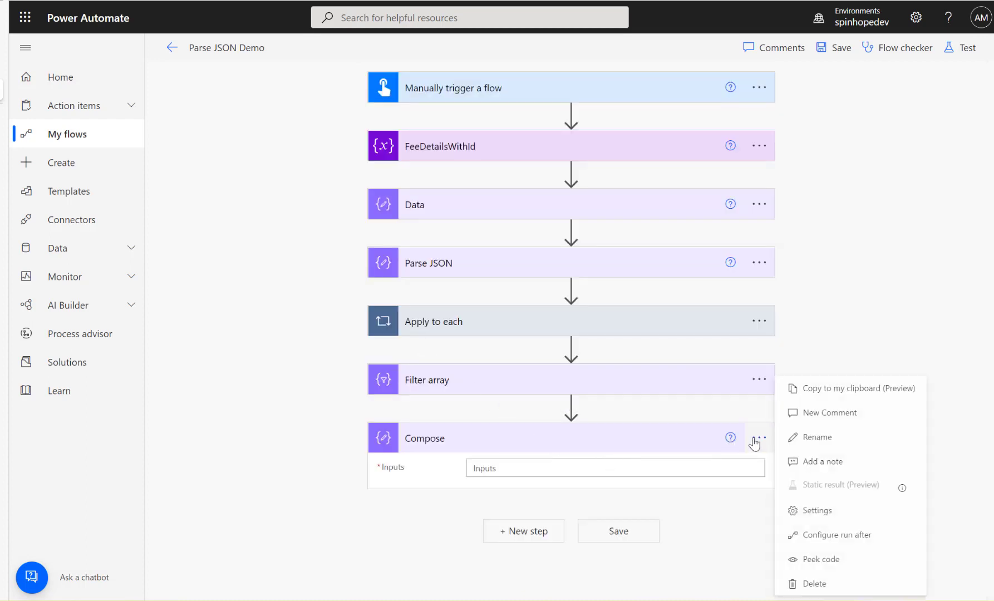
{"action": "left_click", "coordinate": [830, 444]}
{"action": "type", "text": "Final Result"}
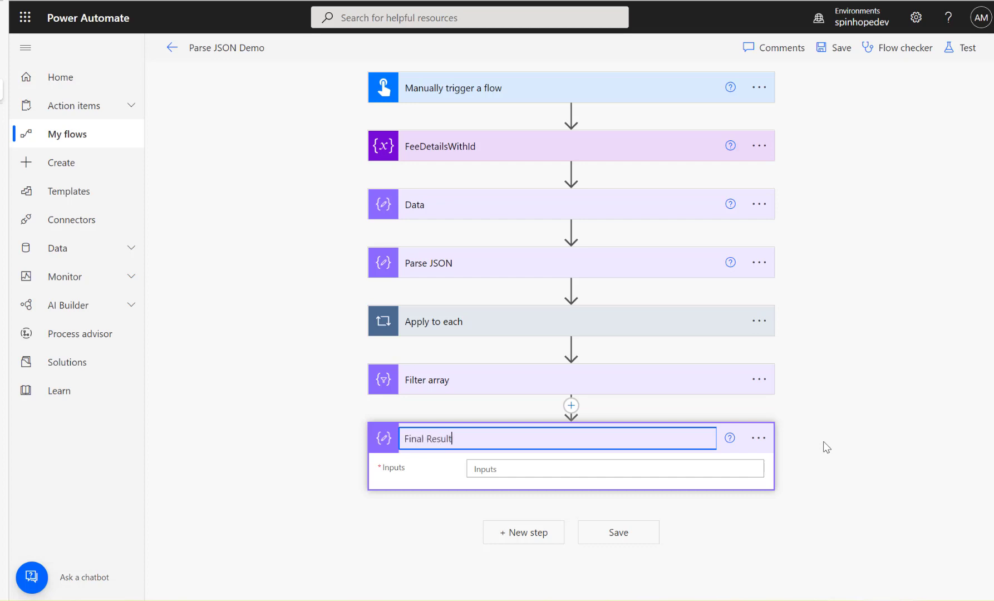
Set the Final Result action's input to the Body output of Filter array
{"action": "left_click", "coordinate": [583, 470]}
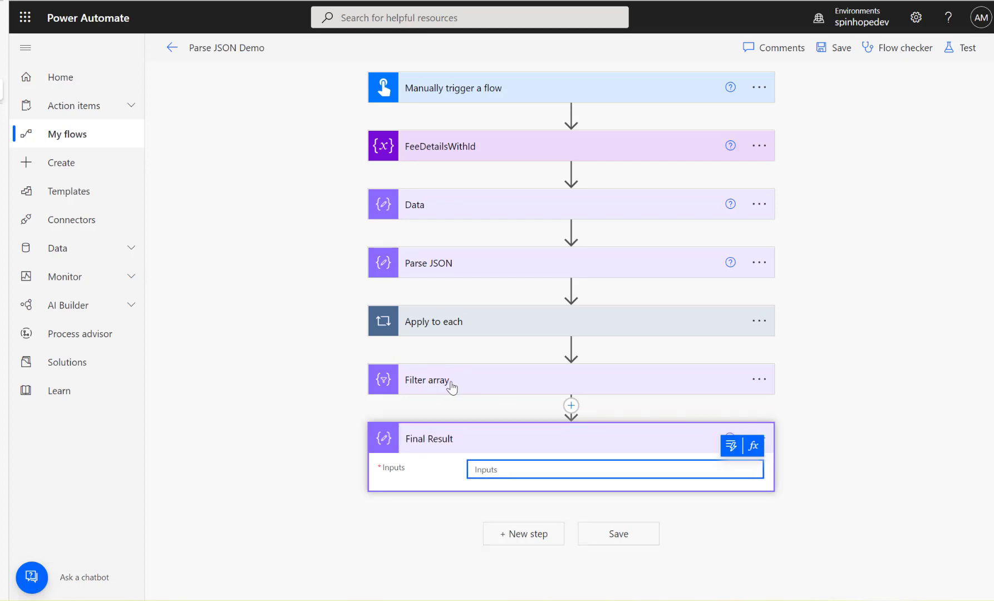
{"action": "left_click", "coordinate": [736, 455]}
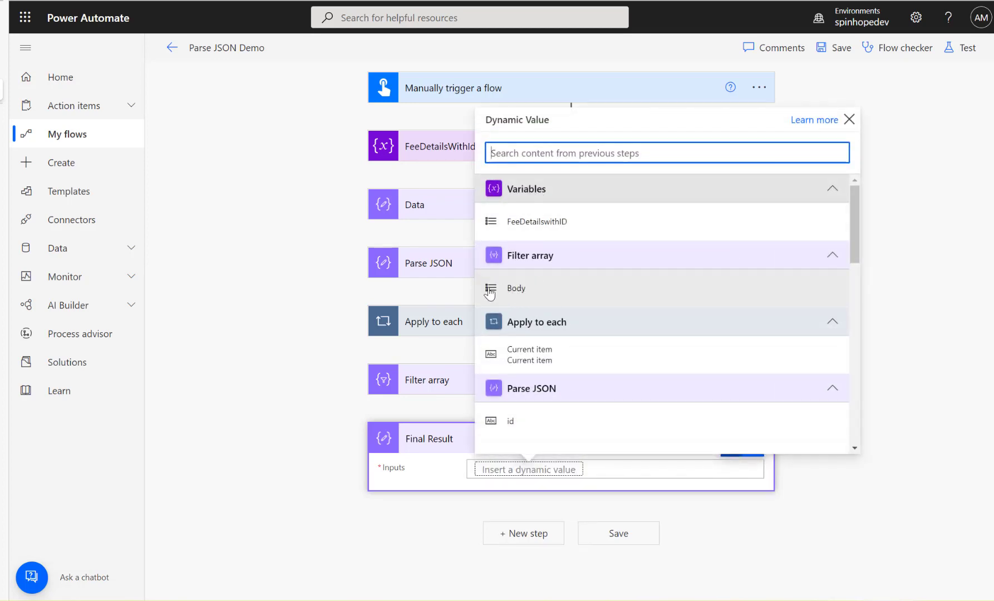
{"action": "left_click", "coordinate": [517, 288]}
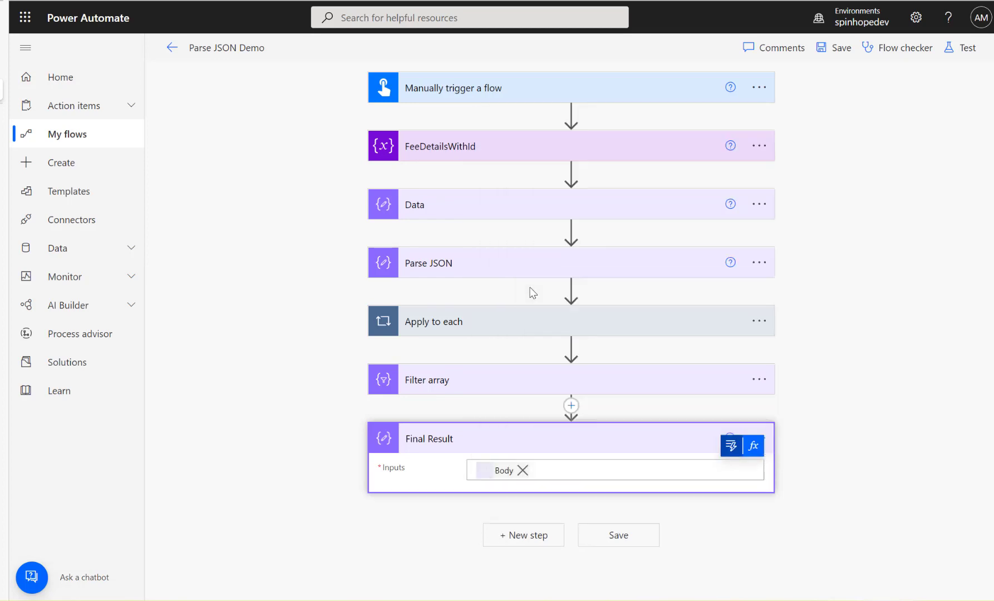
Save the flow with its new filter actions and run it as a manual test
{"action": "left_click", "coordinate": [832, 50]}
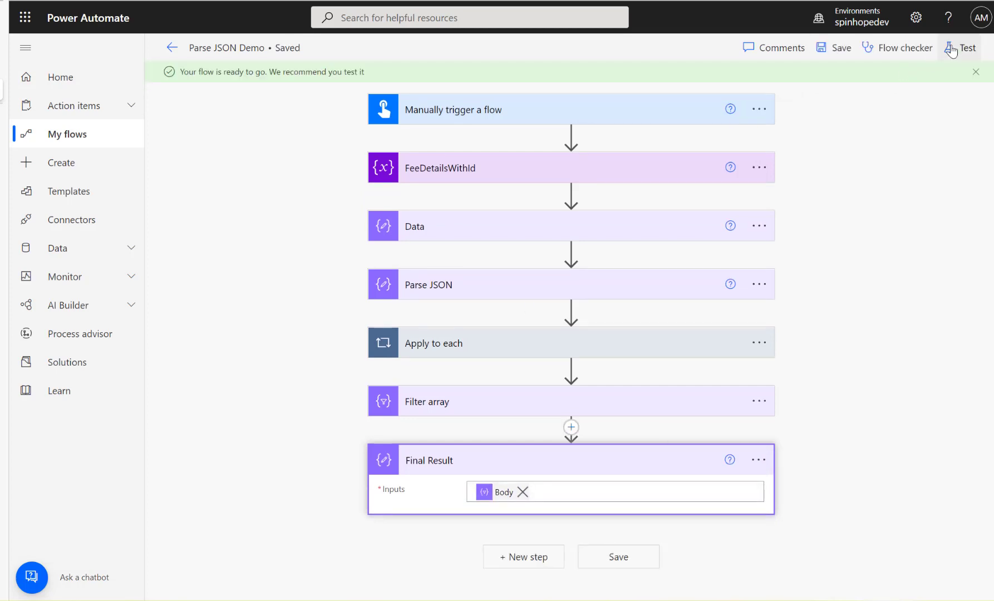
{"action": "left_click", "coordinate": [964, 48]}
{"action": "left_click", "coordinate": [796, 576]}
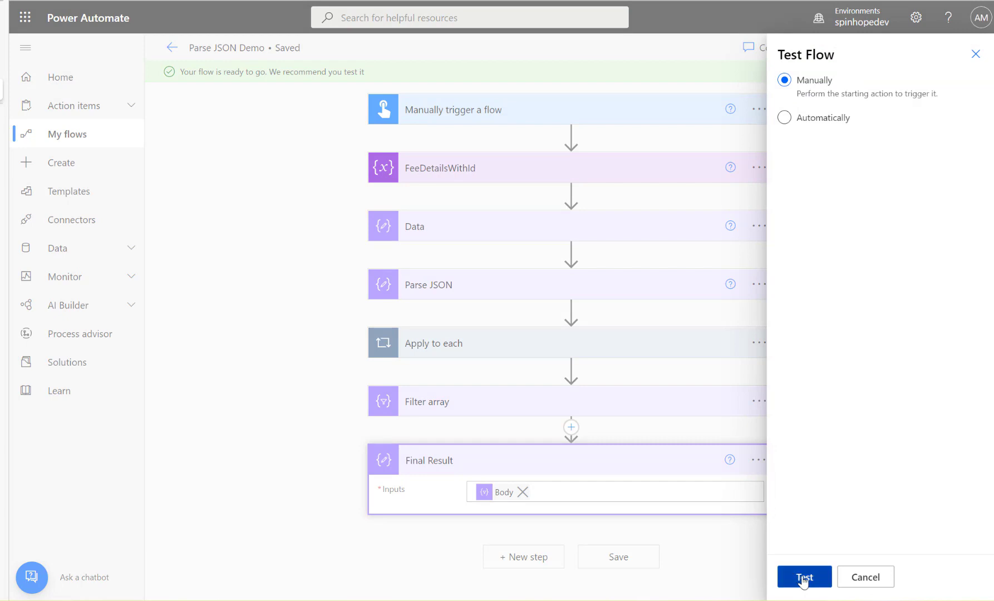
{"action": "left_click", "coordinate": [800, 579]}
{"action": "left_click", "coordinate": [797, 579]}
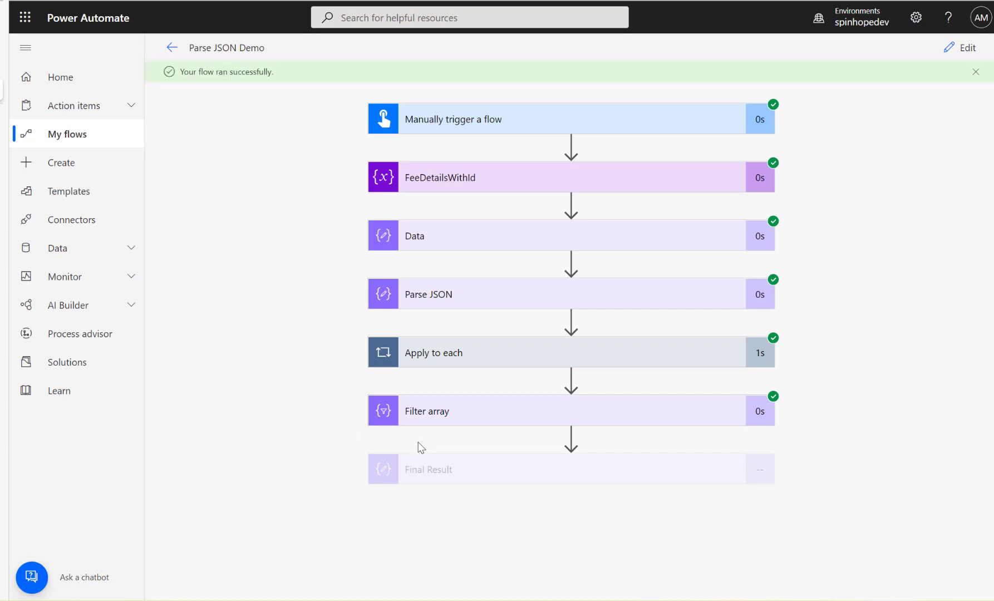
Check the id and type of the record in the Final Result action's outputs in the test run
{"action": "left_click", "coordinate": [480, 471]}
{"action": "scroll", "coordinate": [304, 409], "scroll_direction": "down", "scroll_amount": 5}
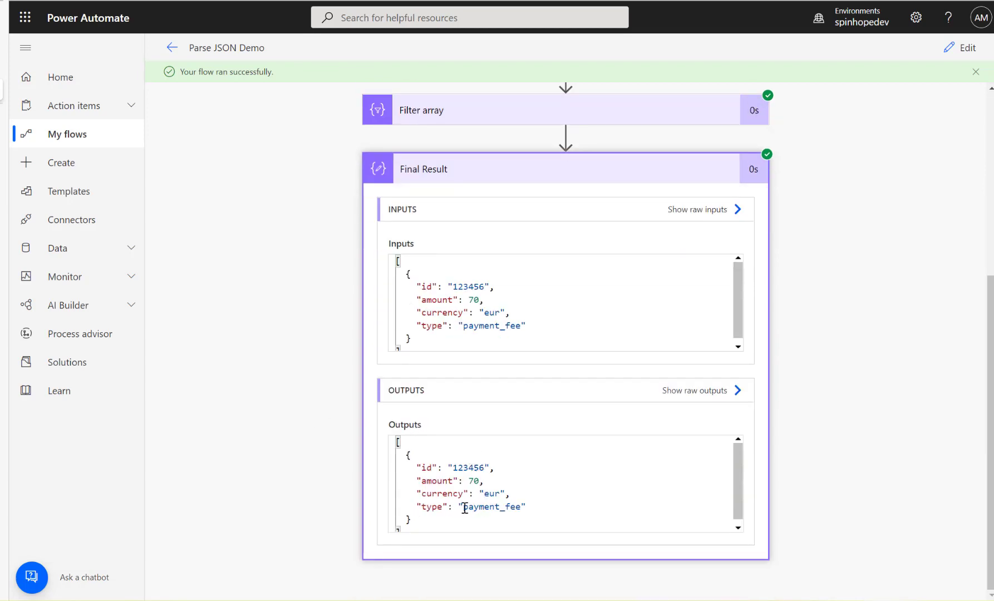
{"action": "left_click_drag", "start_coordinate": [464, 508], "coordinate": [521, 508]}
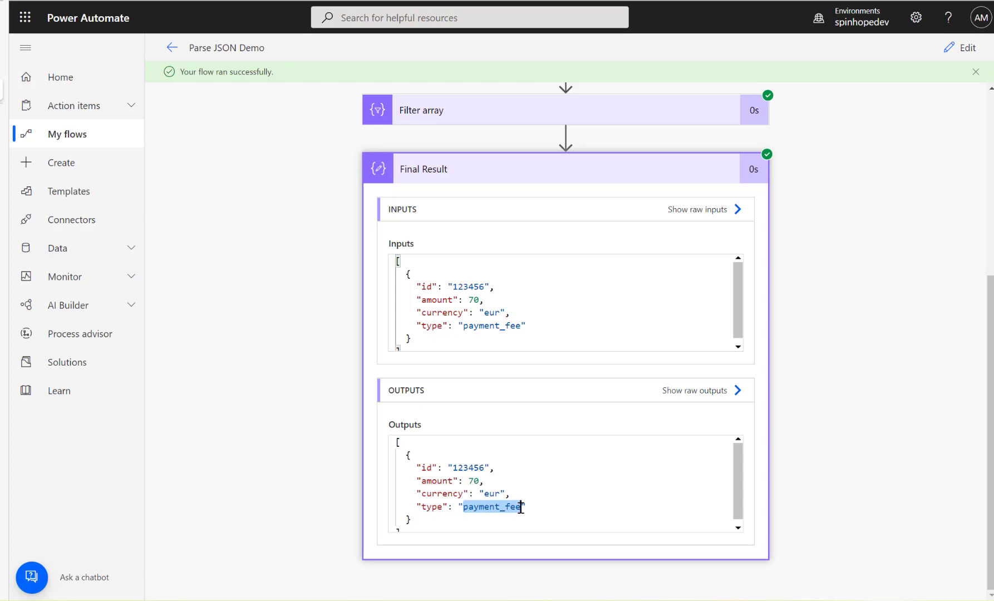
{"action": "left_click_drag", "start_coordinate": [416, 469], "coordinate": [518, 469]}
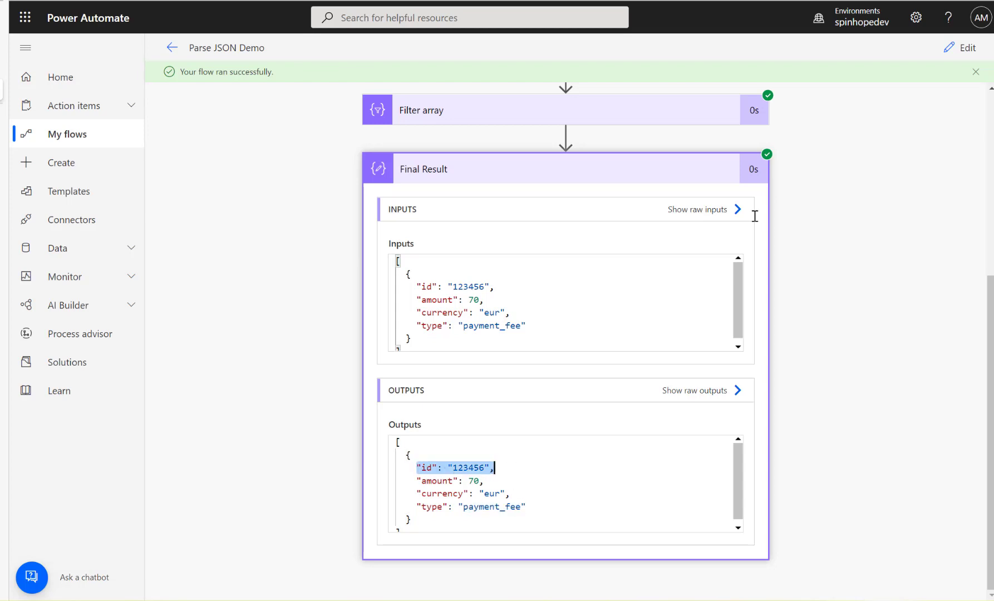